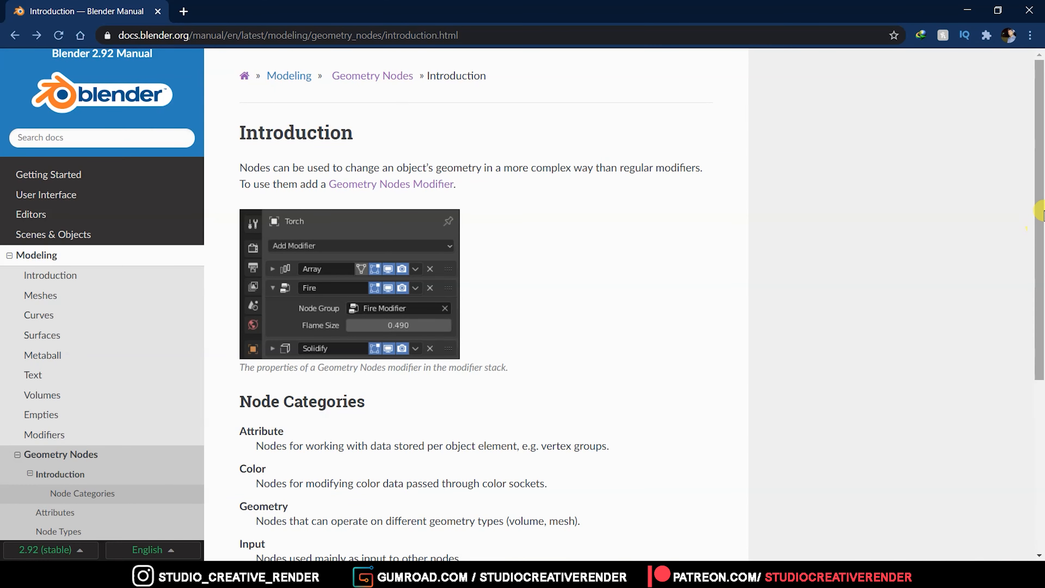
{"action": "left_click_drag", "start_coordinate": [1040, 212], "coordinate": [1014, 167]}
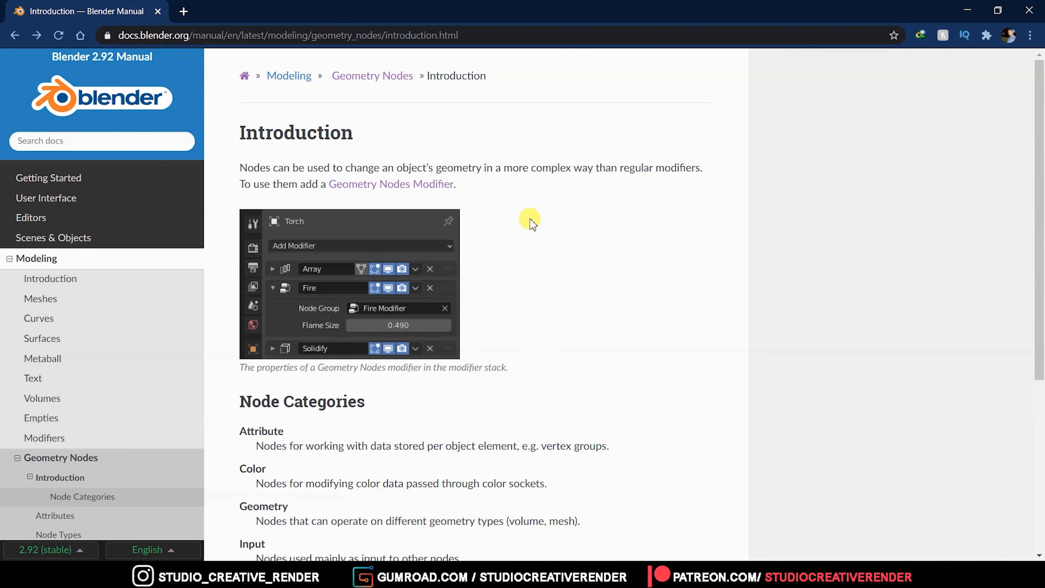
{"action": "mouse_move", "coordinate": [1022, 191]}
{"action": "left_mouse_down"}
{"action": "mouse_move", "coordinate": [1026, 326]}
{"action": "mouse_move", "coordinate": [1028, 181]}
{"action": "left_mouse_up"}
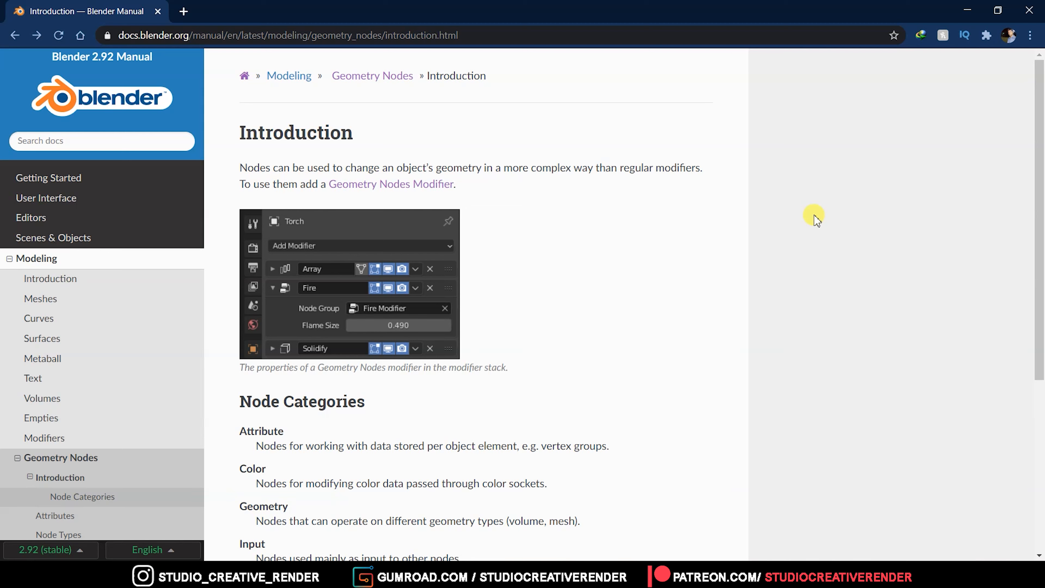
{"action": "left_click_drag", "start_coordinate": [1036, 296], "coordinate": [1035, 356]}
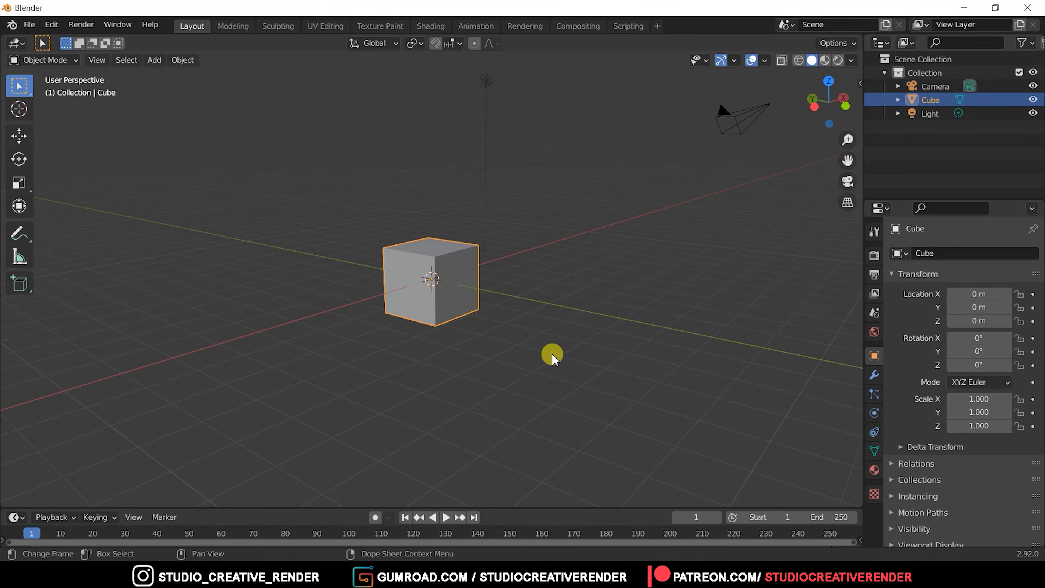
Enlarge the timeline area below the 3D view and turn it into a Geometry Node Editor
{"action": "middle_click_drag", "start_coordinate": [590, 285], "coordinate": [501, 263]}
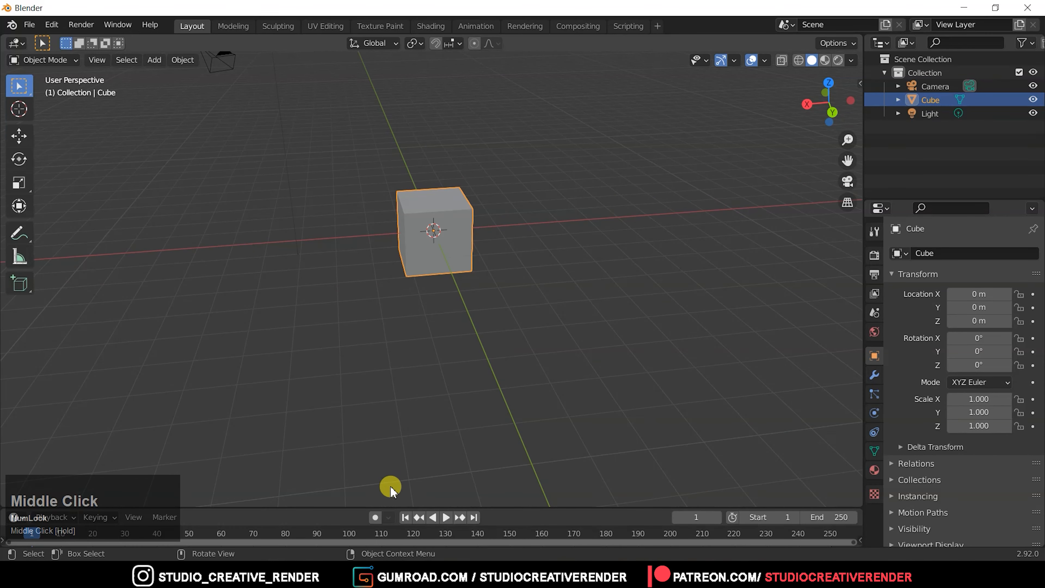
{"action": "left_click_drag", "start_coordinate": [498, 508], "coordinate": [494, 298]}
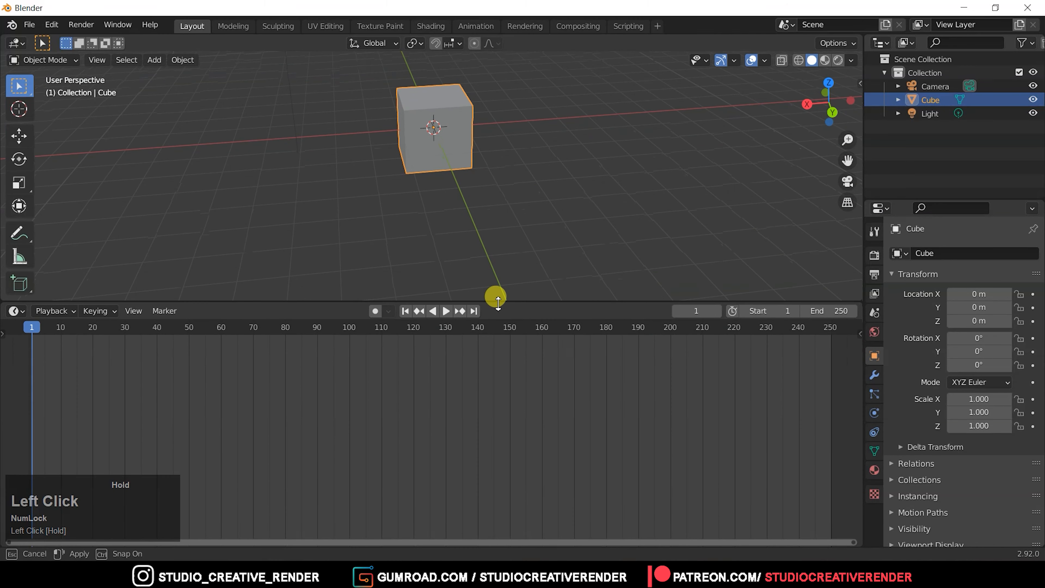
{"action": "middle_click_drag", "start_coordinate": [513, 163], "coordinate": [411, 201], "text": "shift"}
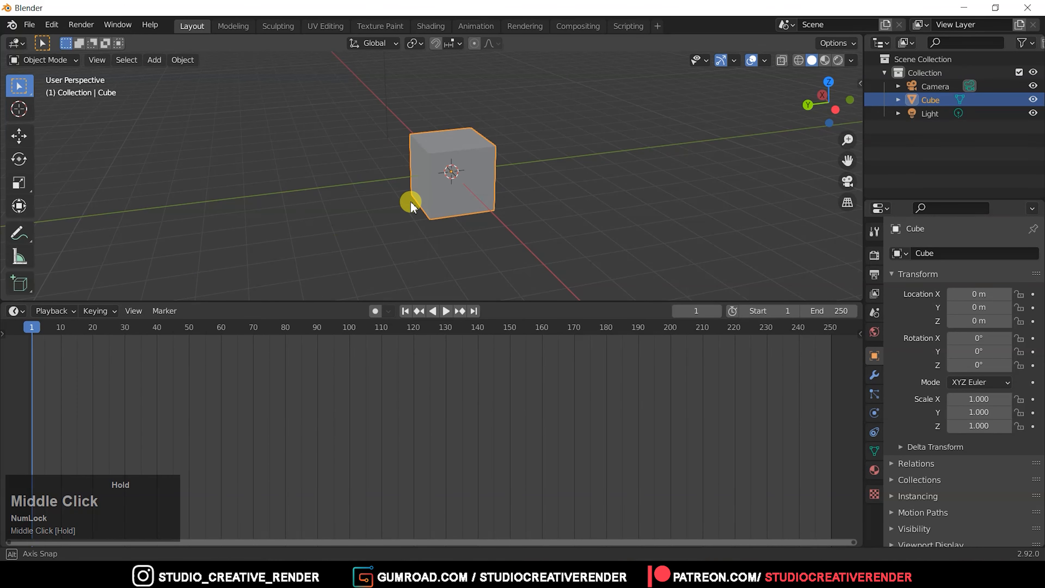
{"action": "left_click", "coordinate": [15, 311]}
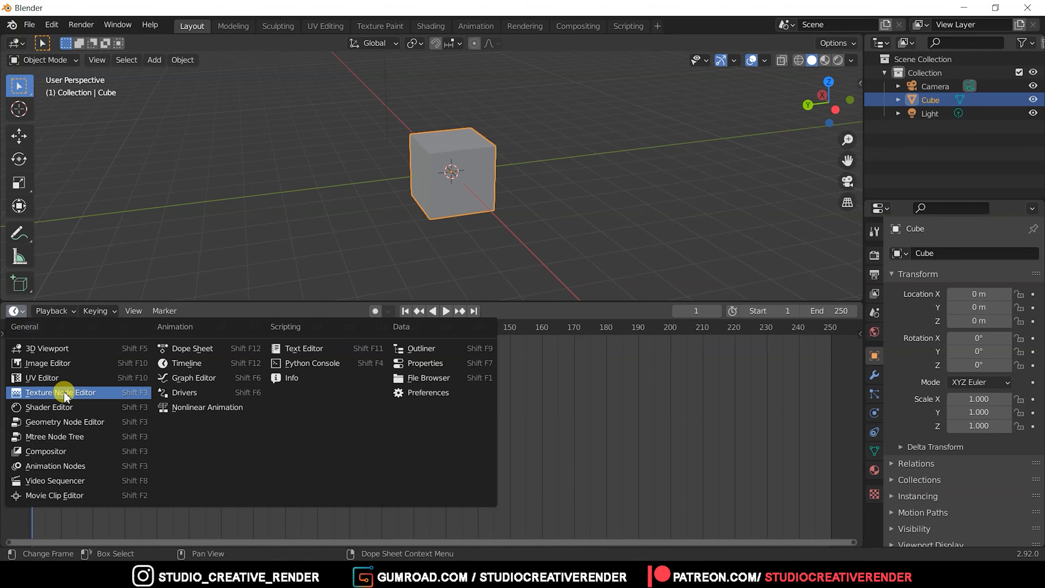
{"action": "left_click", "coordinate": [66, 424]}
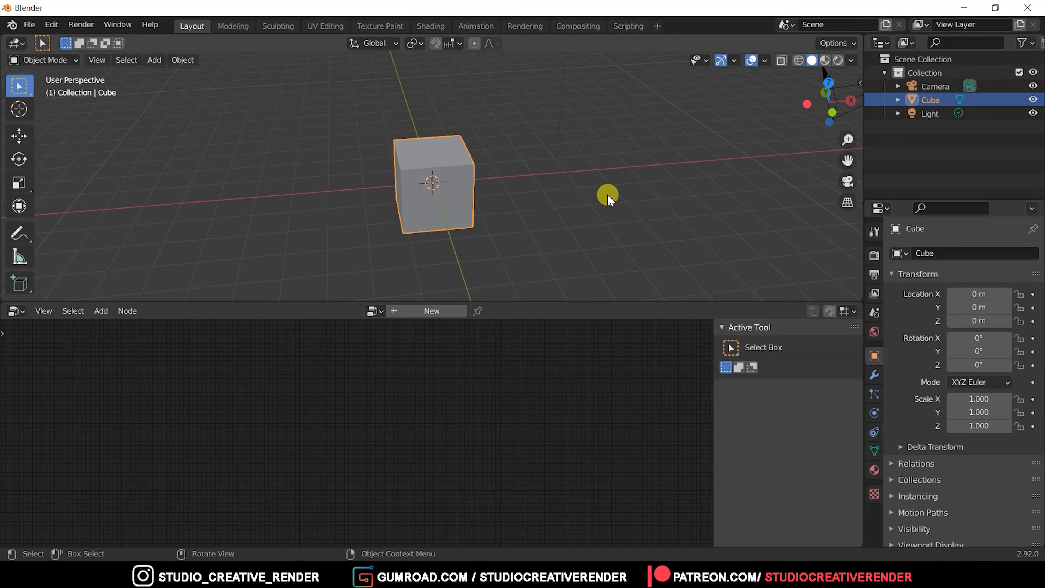
Scale the default cube down to about 0.56 and move it along the X axis to about 8.5 m
{"action": "key", "text": "s"}
{"action": "left_click", "coordinate": [531, 192]}
{"action": "mouse_move", "coordinate": [519, 191]}
{"action": "middle_mouse_down"}
{"action": "mouse_move", "coordinate": [493, 206]}
{"action": "mouse_move", "coordinate": [523, 205]}
{"action": "middle_mouse_up"}
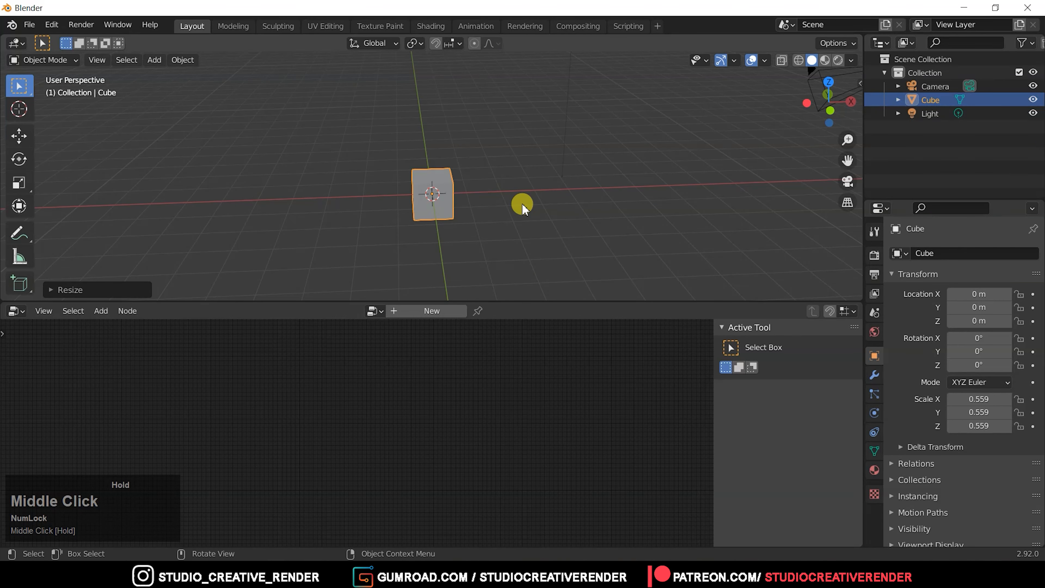
{"action": "key", "text": "g"}
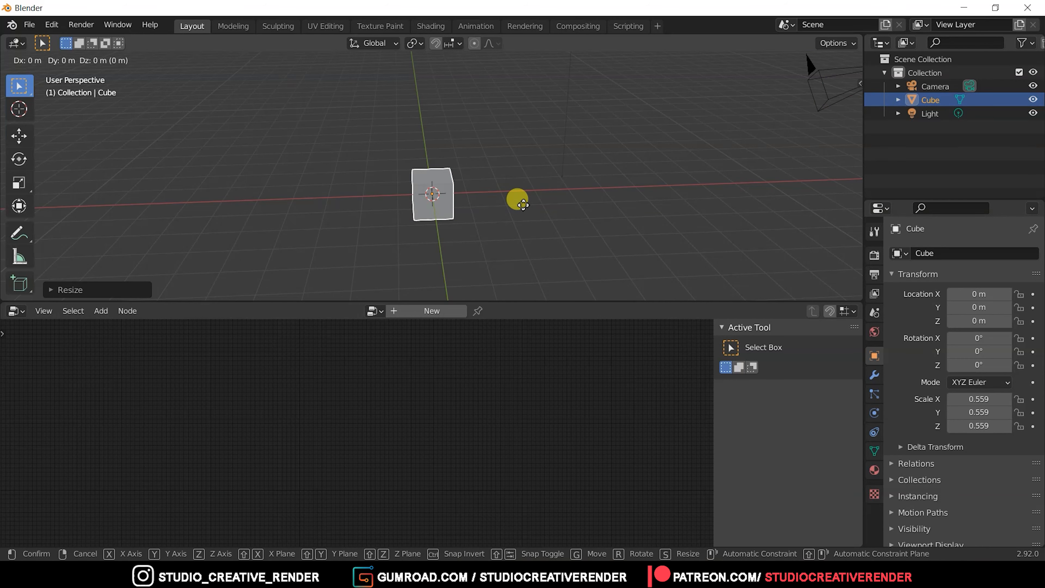
{"action": "key", "text": "x"}
{"action": "left_click", "coordinate": [807, 204]}
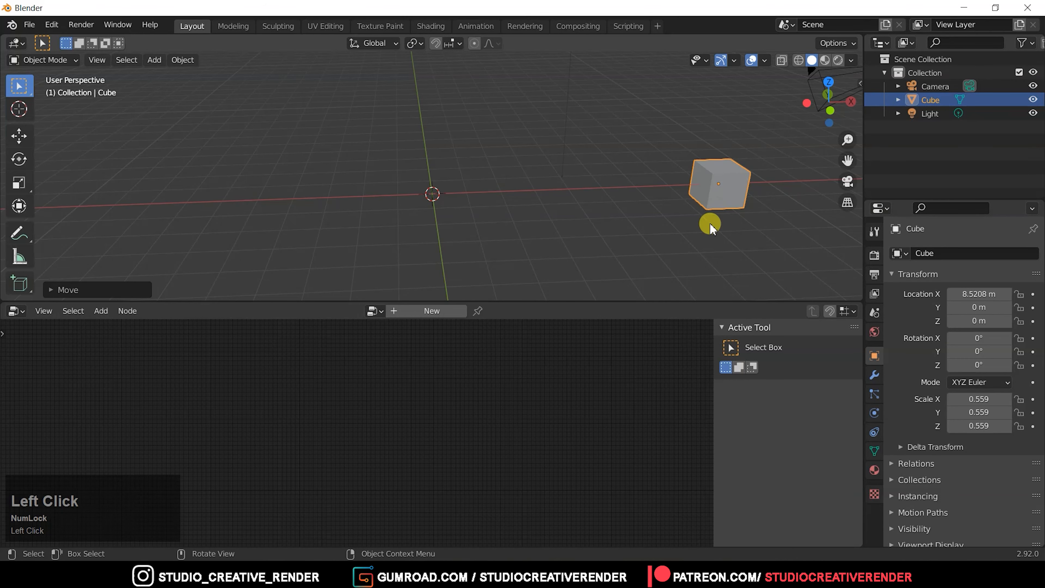
{"action": "middle_click_drag", "start_coordinate": [566, 215], "coordinate": [567, 202], "text": "shift"}
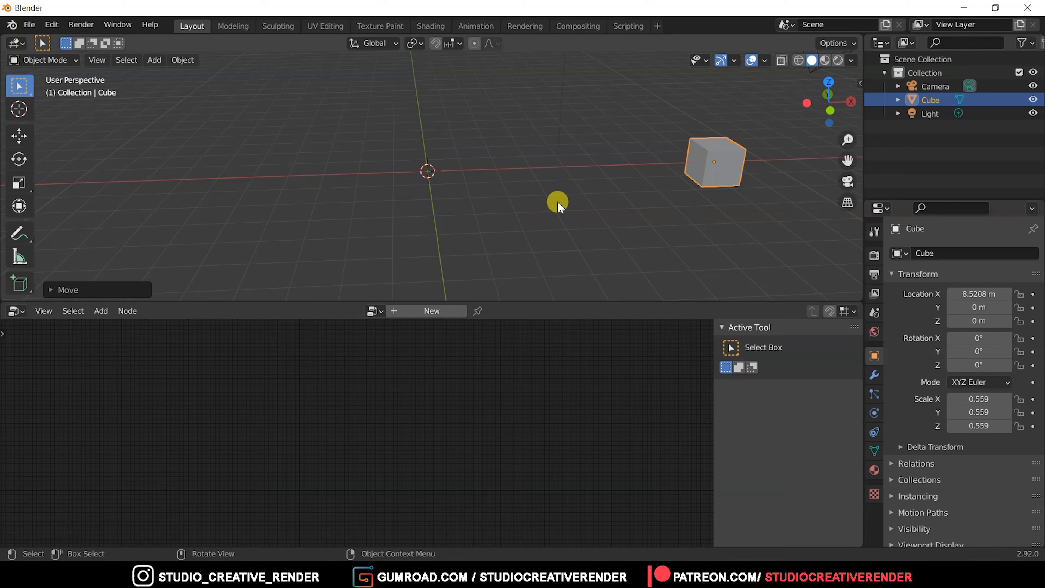
Add a mesh plane at the world origin and scale it up by a factor of 5
{"action": "key", "text": "shift+a"}
{"action": "mouse_move", "coordinate": [557, 202]}
{"action": "left_click", "coordinate": [639, 204]}
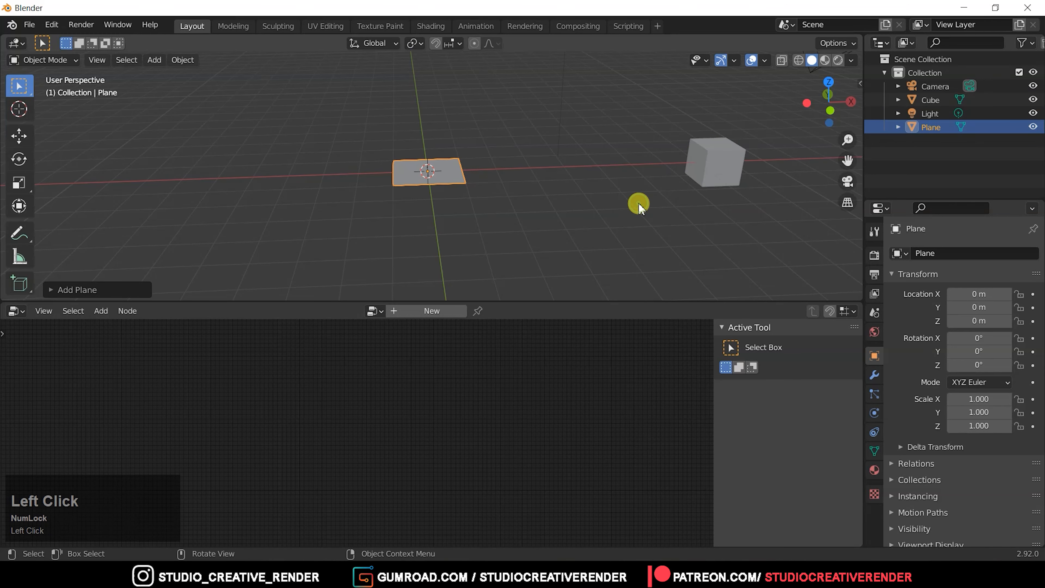
{"action": "key", "text": "s"}
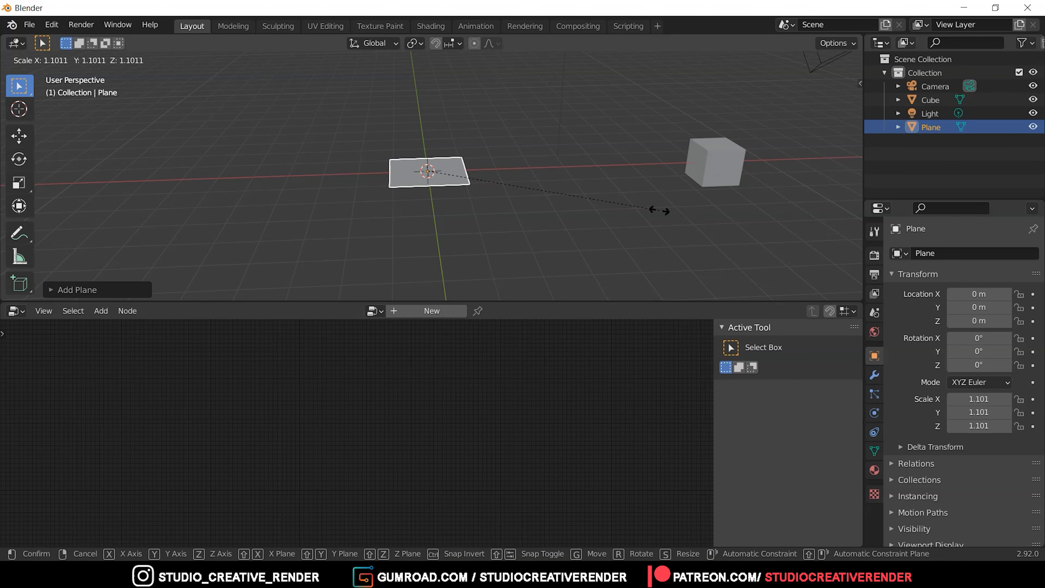
{"action": "key", "text": "5"}
{"action": "left_click", "coordinate": [554, 196]}
{"action": "middle_click_drag", "start_coordinate": [554, 195], "coordinate": [545, 207]}
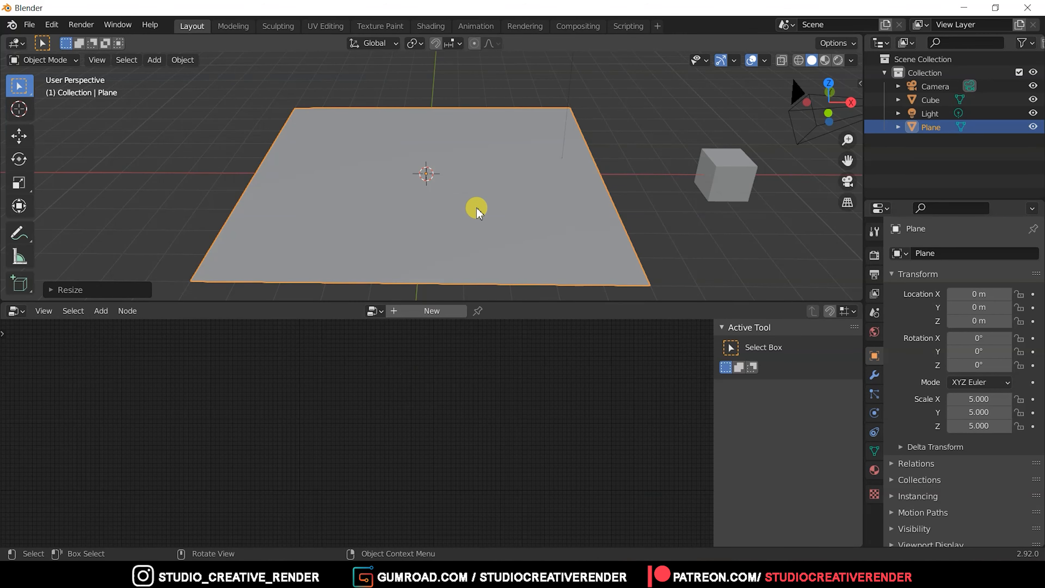
{"action": "left_click", "coordinate": [641, 225]}
{"action": "left_click", "coordinate": [538, 233]}
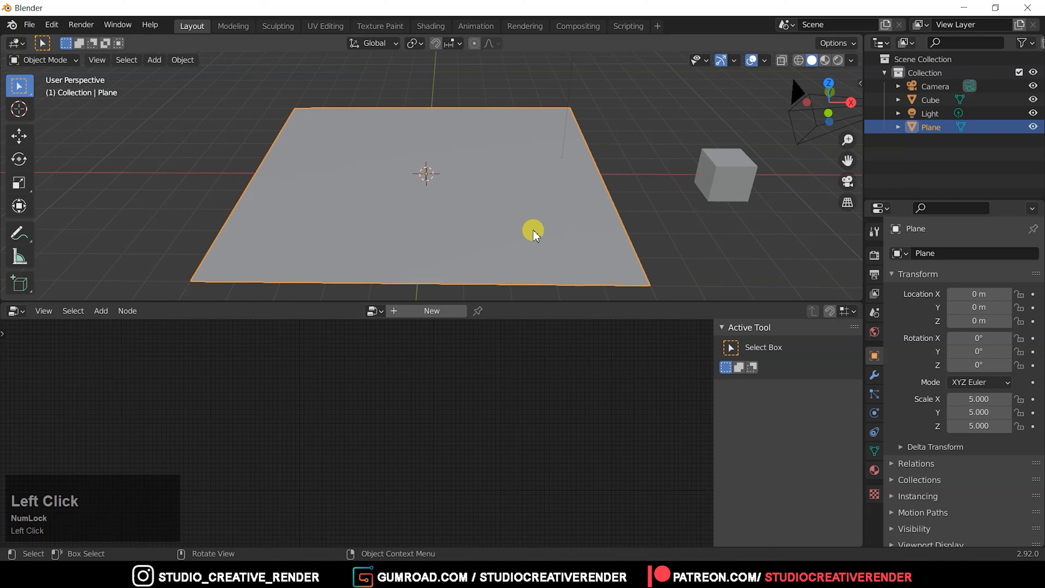
{"action": "mouse_move", "coordinate": [592, 234]}
{"action": "middle_mouse_down"}
{"action": "mouse_move", "coordinate": [613, 219]}
{"action": "mouse_move", "coordinate": [605, 225]}
{"action": "middle_mouse_up"}
{"action": "mouse_move", "coordinate": [543, 161]}
{"action": "middle_mouse_down"}
{"action": "mouse_move", "coordinate": [541, 180]}
{"action": "mouse_move", "coordinate": [541, 168]}
{"action": "middle_mouse_up"}
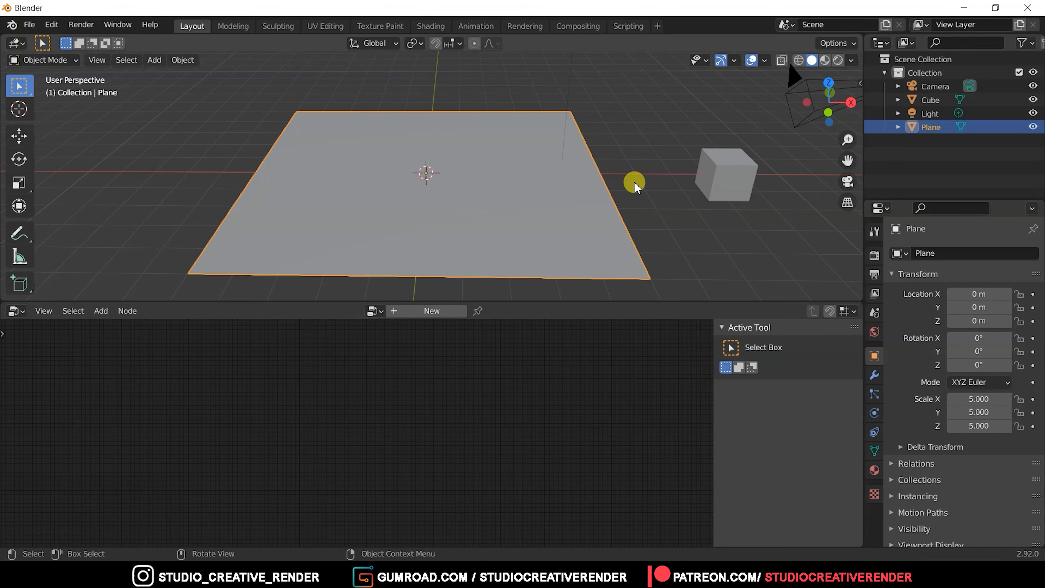
{"action": "middle_click_drag", "start_coordinate": [542, 167], "coordinate": [544, 159]}
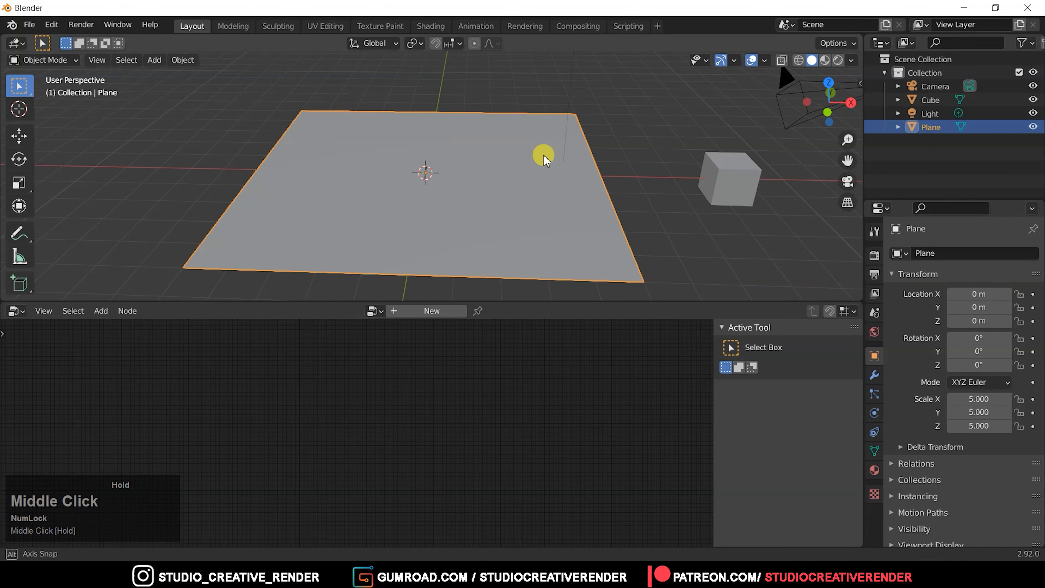
{"action": "middle_click_drag", "start_coordinate": [543, 159], "coordinate": [546, 161]}
{"action": "middle_click_drag", "start_coordinate": [445, 231], "coordinate": [429, 222]}
Create a new geometry node tree for the plane and show its modifier settings
{"action": "left_click", "coordinate": [431, 310]}
{"action": "middle_click_drag", "start_coordinate": [380, 459], "coordinate": [431, 395], "text": "ctrl"}
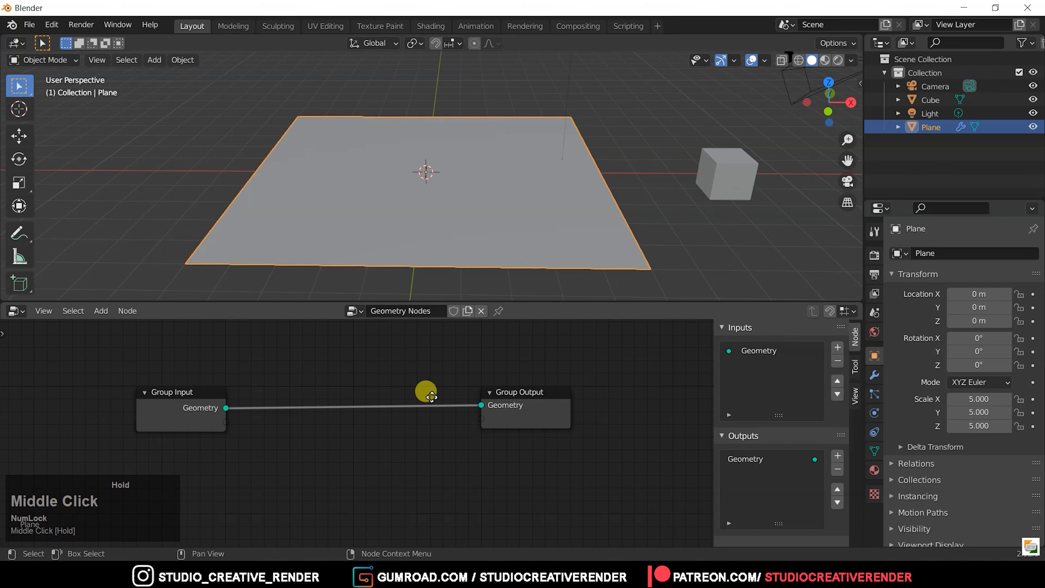
{"action": "left_click_drag", "start_coordinate": [123, 370], "coordinate": [653, 496]}
{"action": "left_click", "coordinate": [873, 377]}
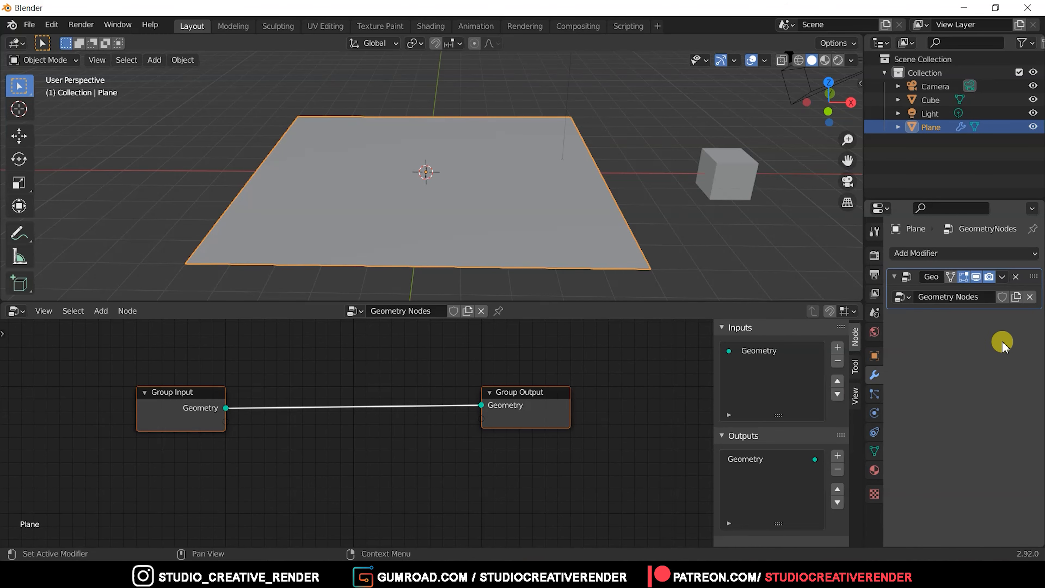
Remove the Geometry Nodes modifier from the plane
{"action": "left_click", "coordinate": [954, 253]}
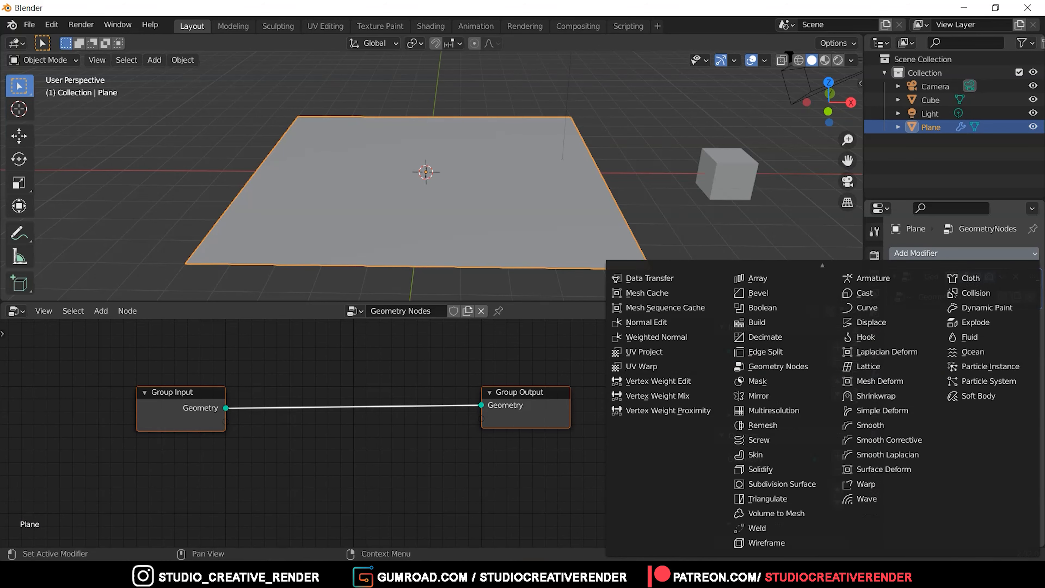
{"action": "left_click", "coordinate": [801, 379]}
{"action": "left_click", "coordinate": [377, 493]}
{"action": "left_click", "coordinate": [1016, 276]}
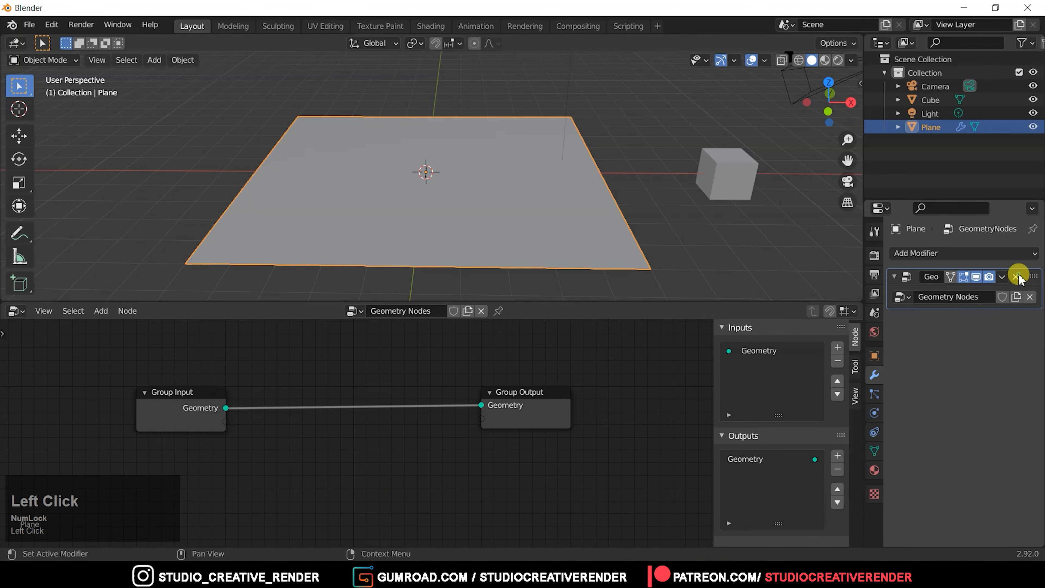
Add a Geometry Nodes modifier to the plane from the Generate modifiers
{"action": "left_click", "coordinate": [920, 254]}
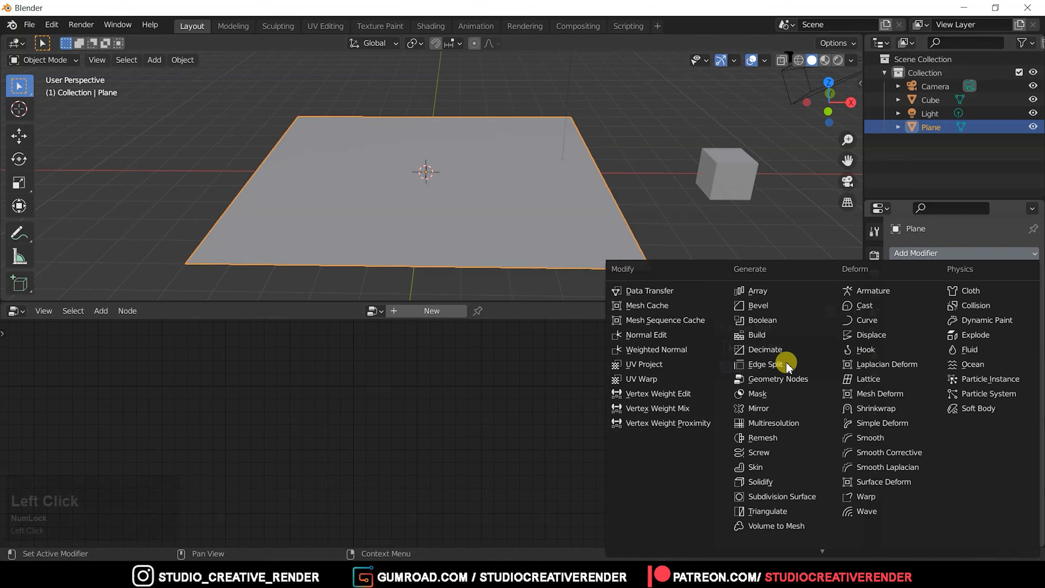
{"action": "left_click", "coordinate": [785, 381]}
{"action": "middle_click_drag", "start_coordinate": [401, 457], "coordinate": [418, 402]}
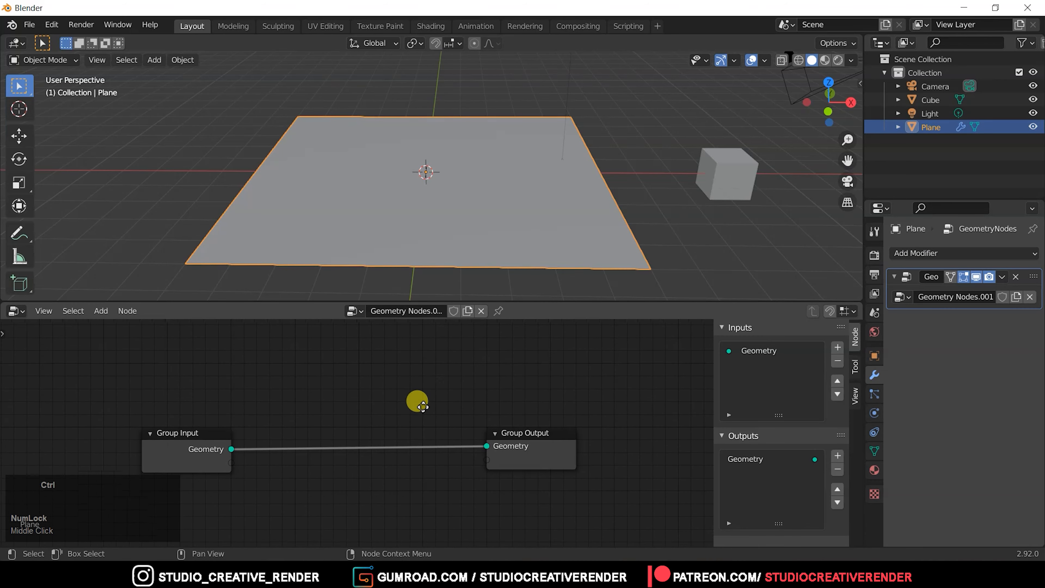
{"action": "middle_click_drag", "start_coordinate": [434, 436], "coordinate": [495, 396]}
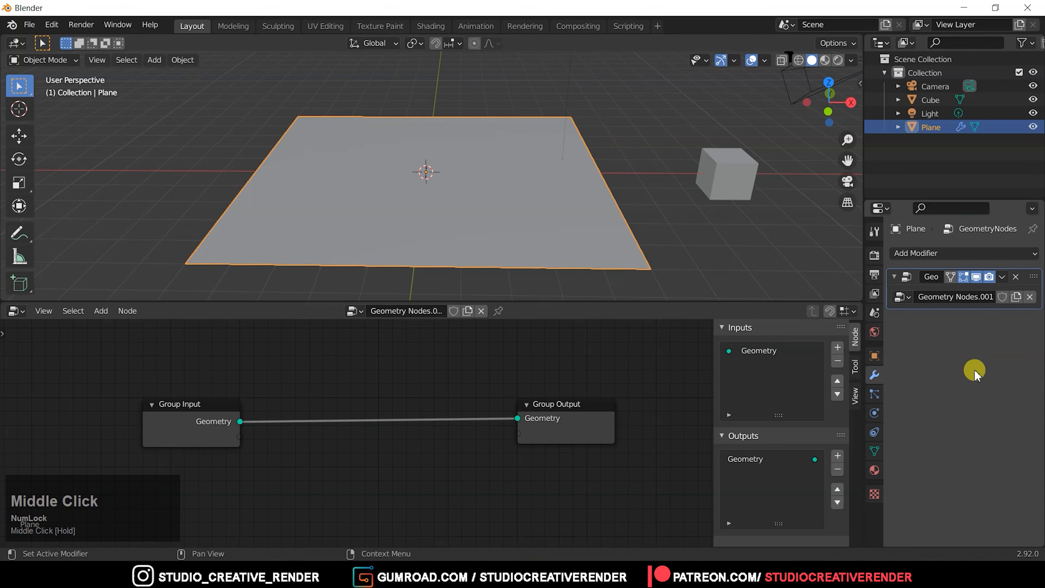
{"action": "middle_click_drag", "start_coordinate": [417, 407], "coordinate": [420, 399]}
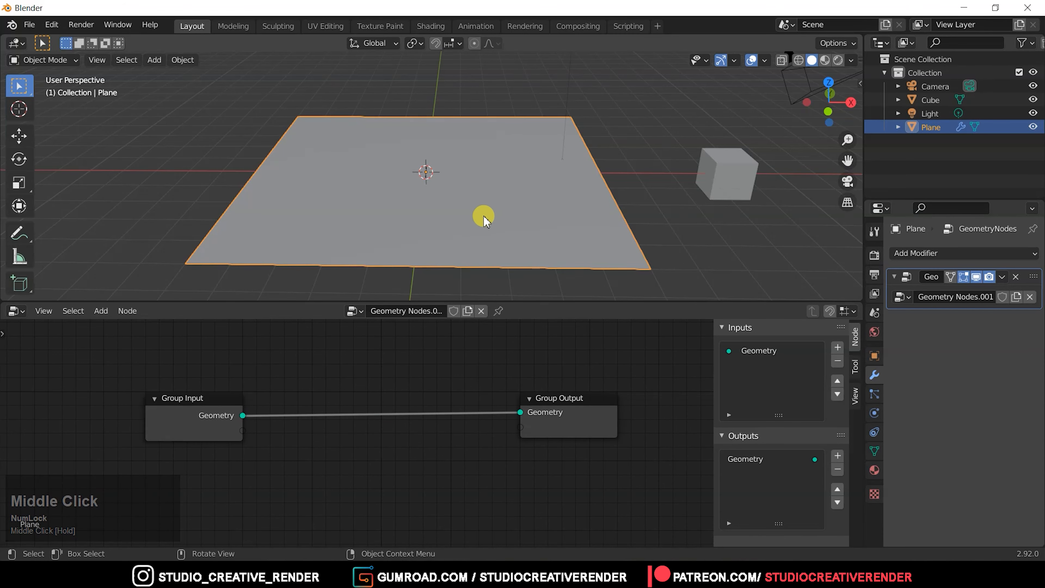
Scale the cube beside the plane down slightly, by a factor of about 0.92
{"action": "middle_click_drag", "start_coordinate": [484, 219], "coordinate": [497, 191]}
{"action": "middle_click_drag", "start_coordinate": [365, 455], "coordinate": [387, 400], "text": "ctrl"}
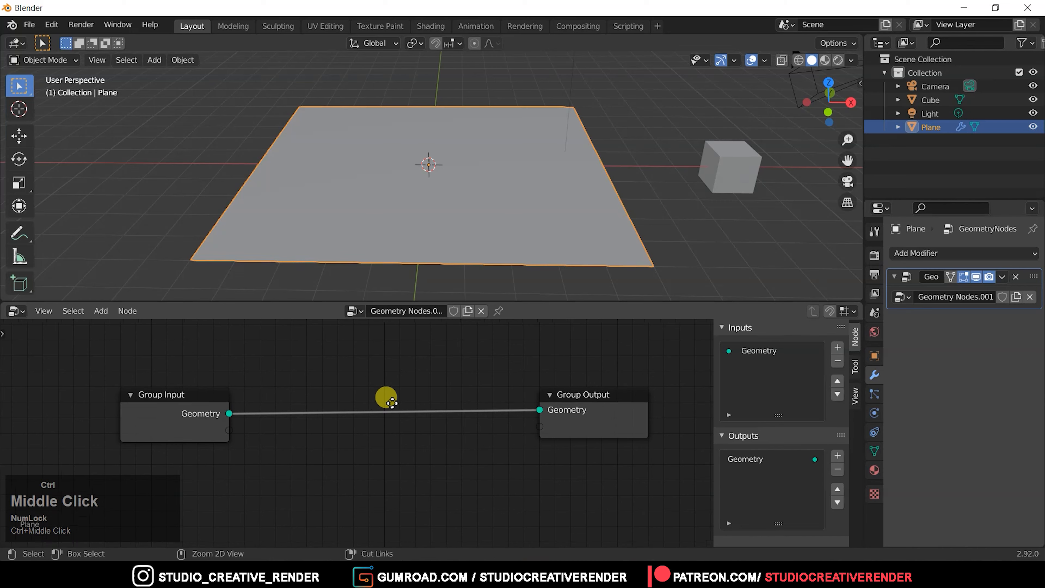
{"action": "middle_click_drag", "start_coordinate": [482, 184], "coordinate": [485, 176]}
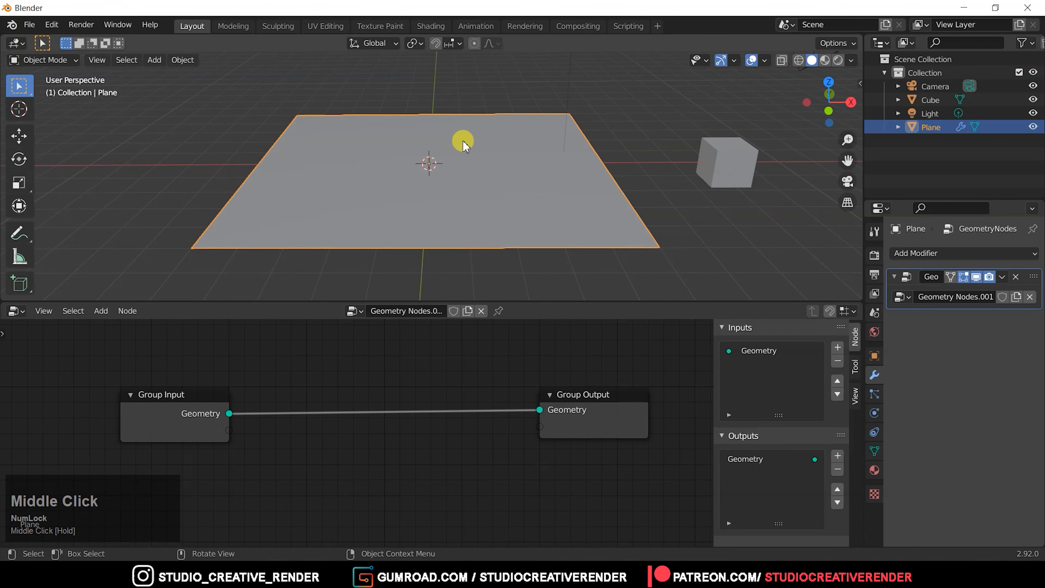
{"action": "middle_click_drag", "start_coordinate": [462, 141], "coordinate": [460, 155]}
{"action": "left_click", "coordinate": [739, 173]}
{"action": "key", "text": "s"}
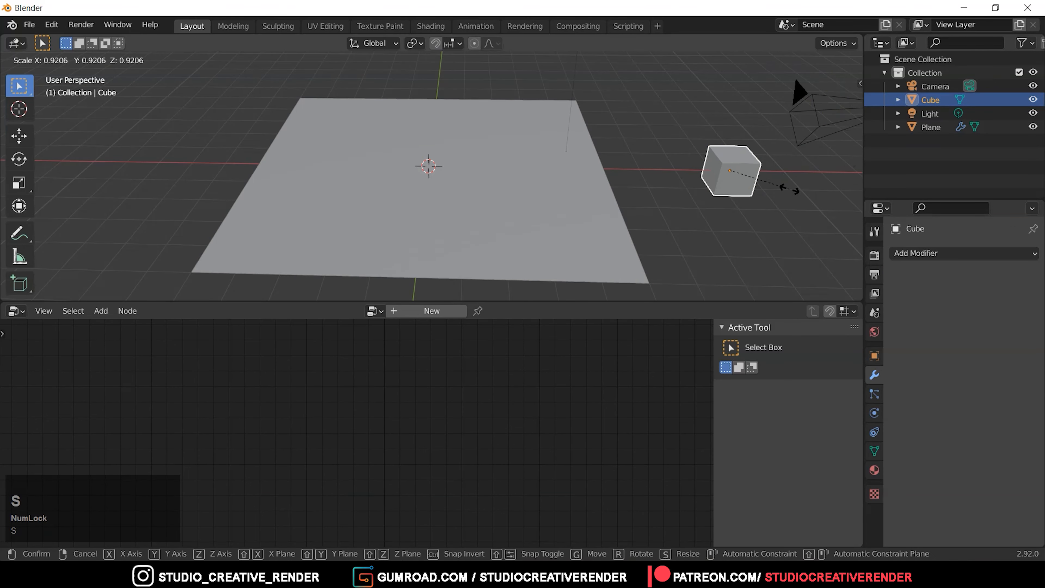
{"action": "left_click", "coordinate": [357, 163]}
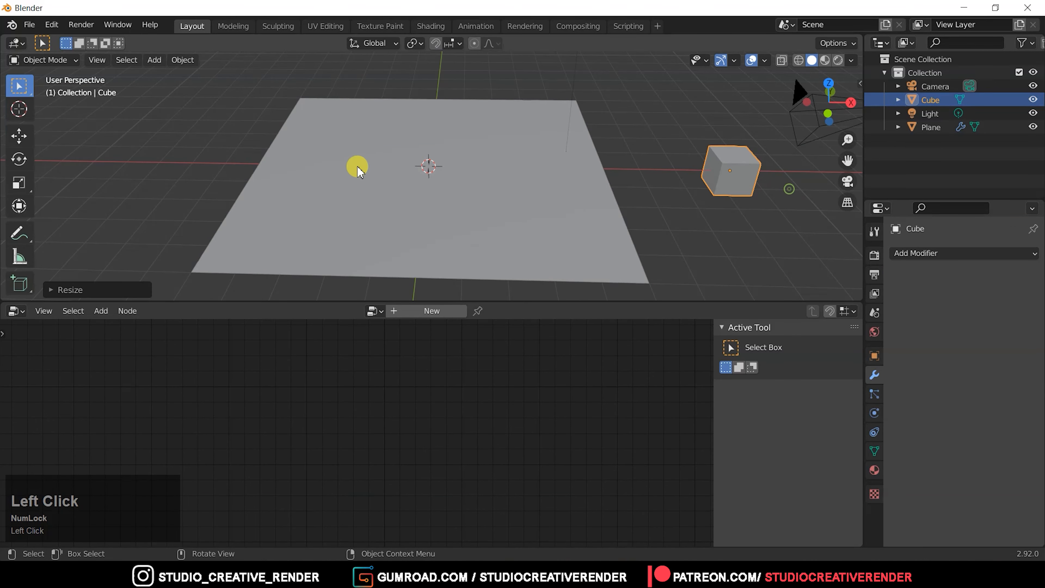
Insert a Point Distribute node between Group Input and Group Output in the plane's node tree
{"action": "left_click", "coordinate": [515, 190]}
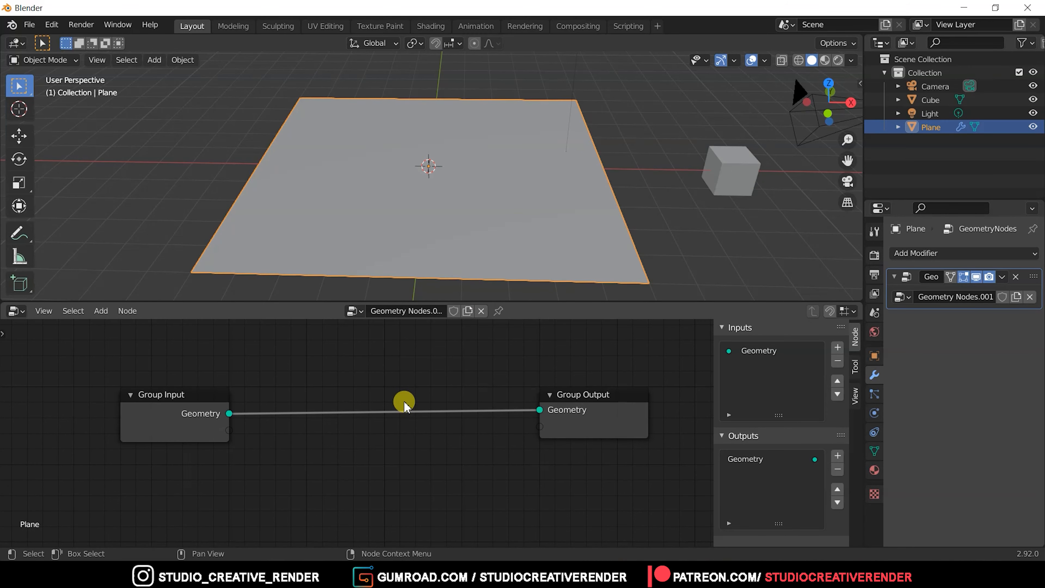
{"action": "key", "text": "shift+a"}
{"action": "mouse_move", "coordinate": [404, 402]}
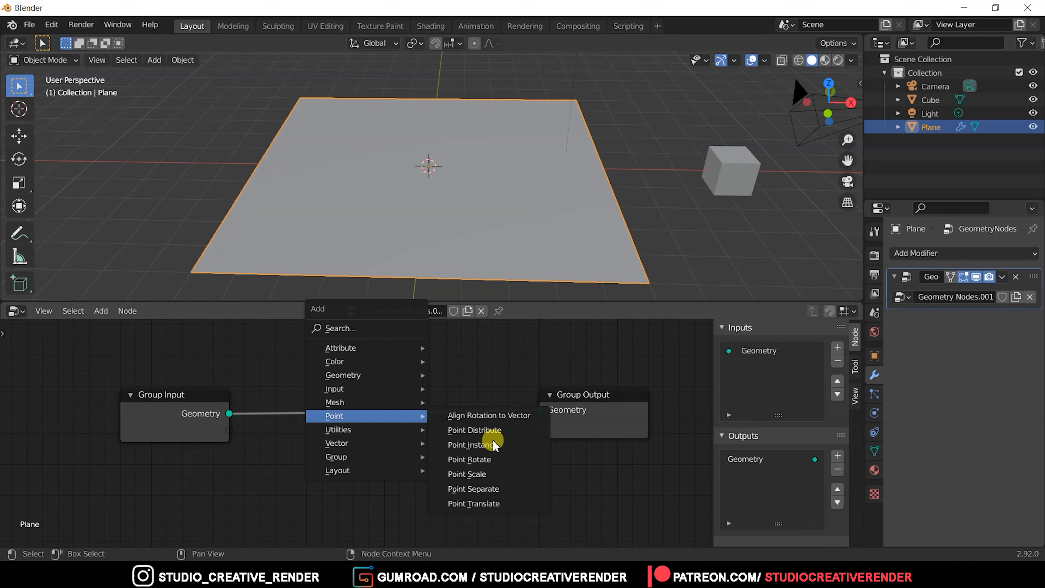
{"action": "left_click", "coordinate": [492, 436]}
{"action": "left_click", "coordinate": [303, 369]}
{"action": "middle_click", "coordinate": [501, 469]}
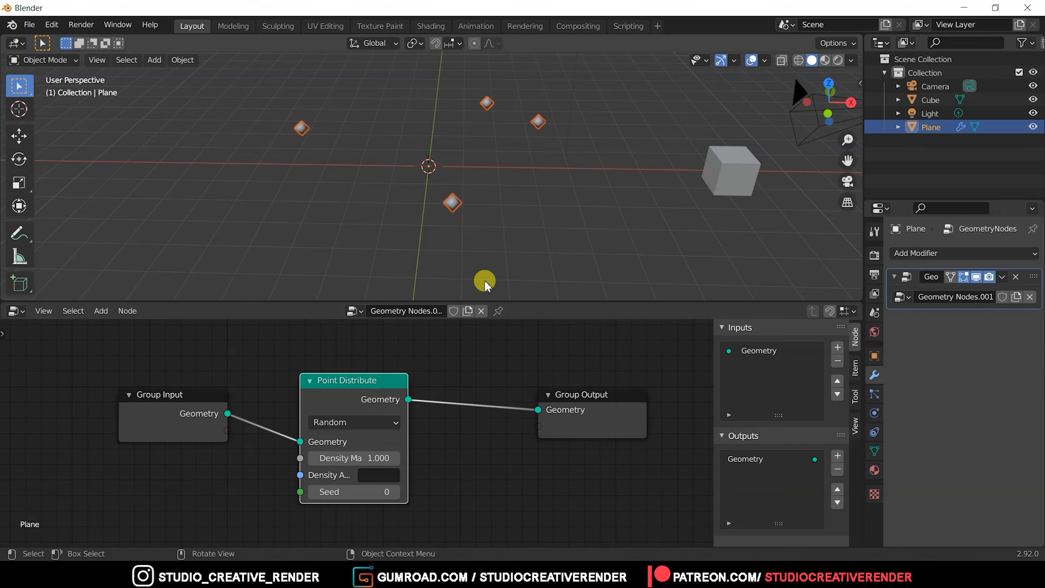
Move the Group Output node of the plane's tree farther from Point Distribute to make room between them
{"action": "left_click", "coordinate": [746, 181]}
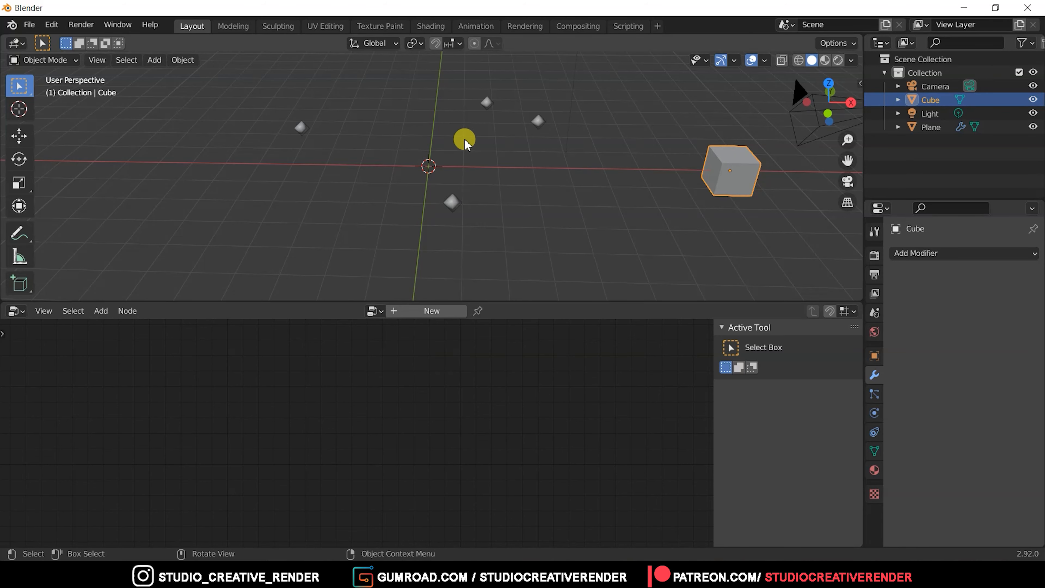
{"action": "left_click", "coordinate": [452, 201]}
{"action": "middle_click_drag", "start_coordinate": [465, 412], "coordinate": [473, 415]}
{"action": "left_click_drag", "start_coordinate": [478, 357], "coordinate": [613, 457]}
{"action": "left_click_drag", "start_coordinate": [572, 386], "coordinate": [656, 382]}
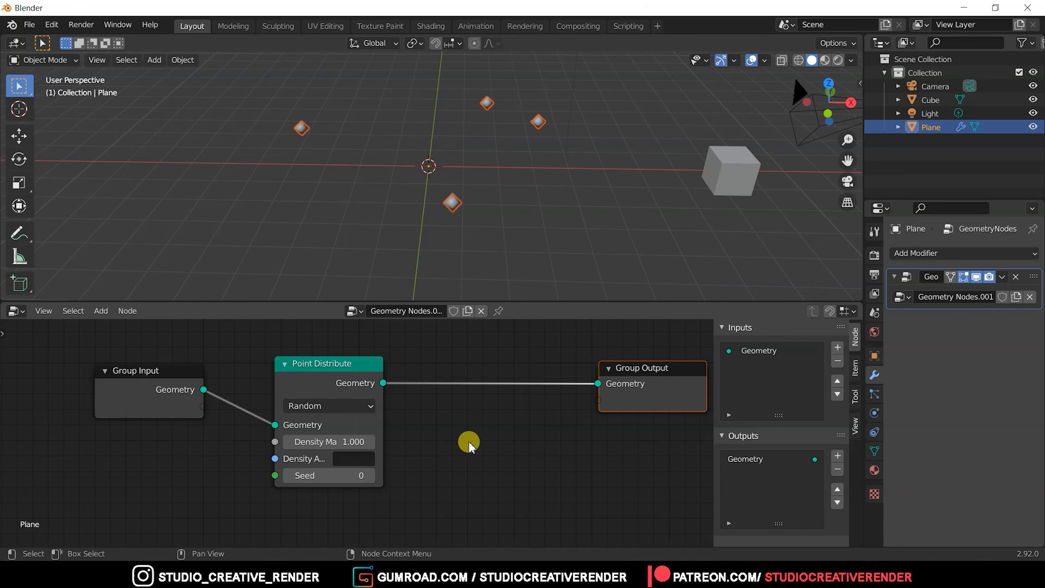
Insert a Point Instance node between Point Distribute and Group Output, and set its object to Cube
{"action": "key", "text": "shift+a"}
{"action": "mouse_move", "coordinate": [469, 440]}
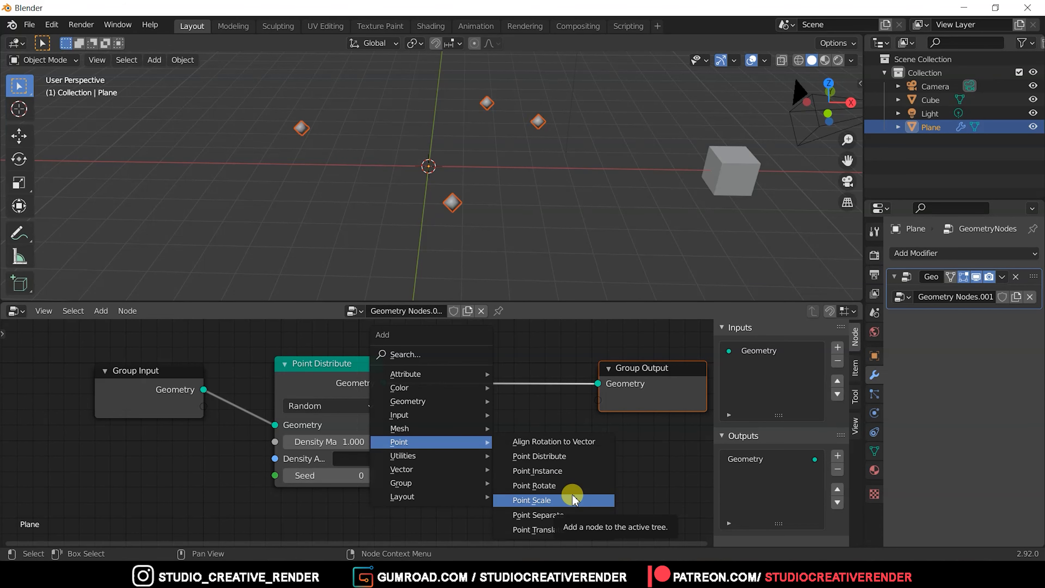
{"action": "left_click", "coordinate": [562, 471]}
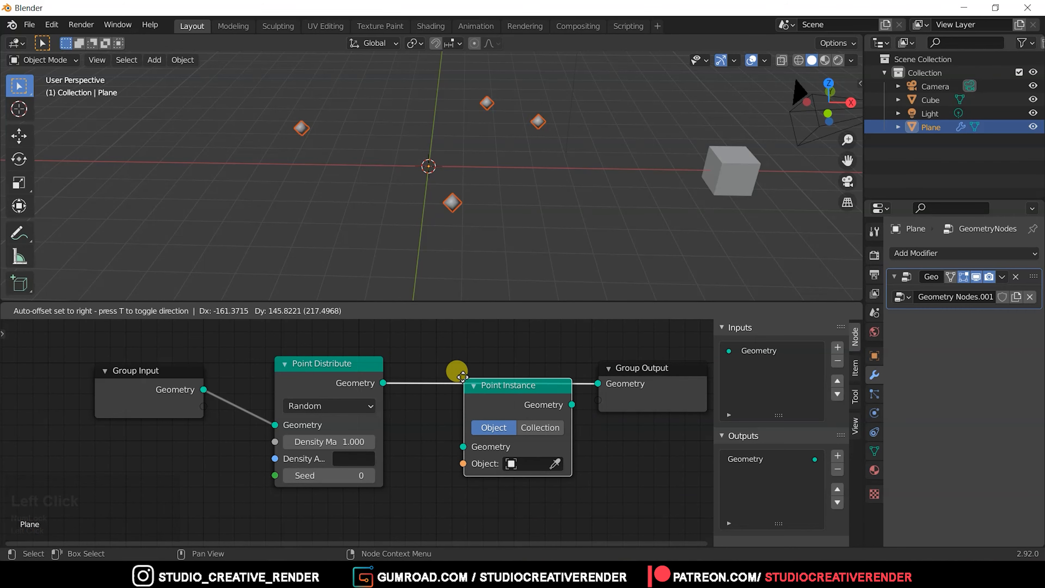
{"action": "left_click", "coordinate": [461, 375]}
{"action": "middle_click_drag", "start_coordinate": [433, 374], "coordinate": [373, 366]}
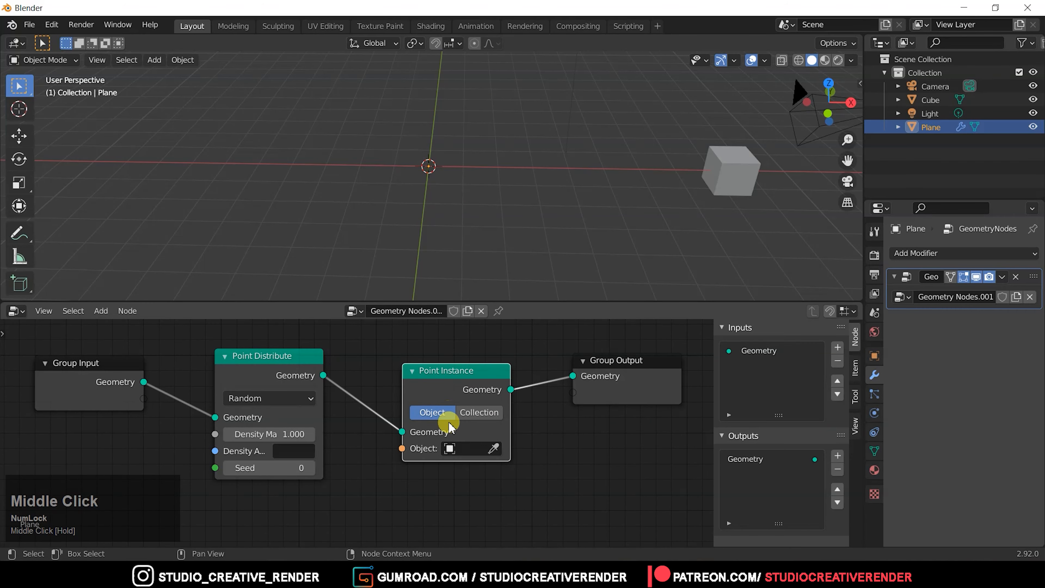
{"action": "left_click", "coordinate": [459, 445]}
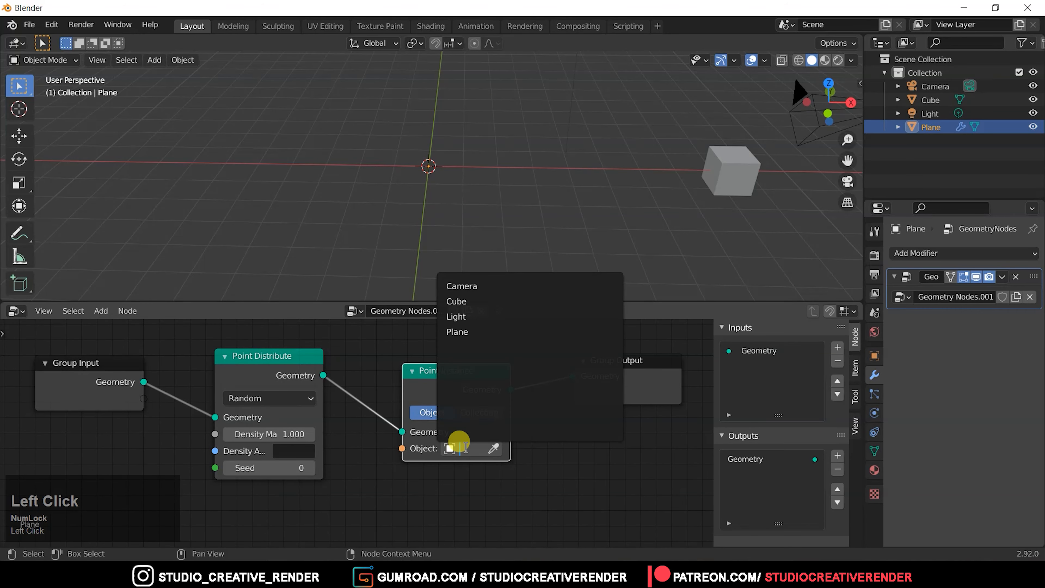
{"action": "left_click", "coordinate": [468, 303]}
Move the original cube farther away from the instances along the X axis
{"action": "left_click", "coordinate": [524, 191]}
{"action": "key", "text": "g"}
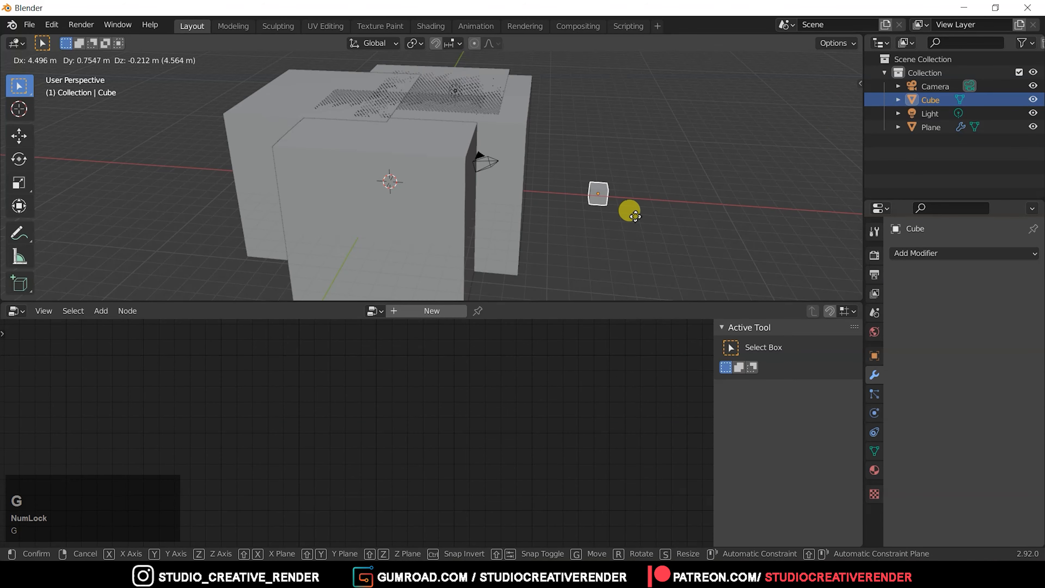
{"action": "key", "text": "x"}
{"action": "left_click", "coordinate": [654, 220]}
Scale the original cube up repeatedly in Object Mode to several times its size
{"action": "key", "text": "s"}
{"action": "left_click", "coordinate": [774, 226]}
{"action": "middle_click", "coordinate": [658, 221]}
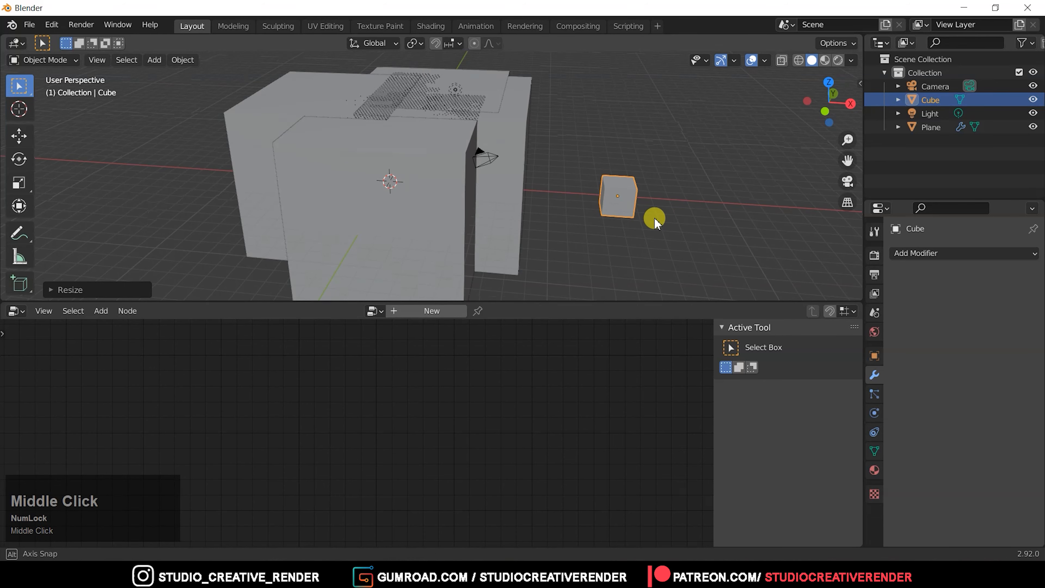
{"action": "key", "text": "s"}
{"action": "left_click", "coordinate": [674, 222]}
{"action": "key", "text": "s"}
{"action": "left_click", "coordinate": [677, 229]}
{"action": "middle_click_drag", "start_coordinate": [677, 228], "coordinate": [651, 221]}
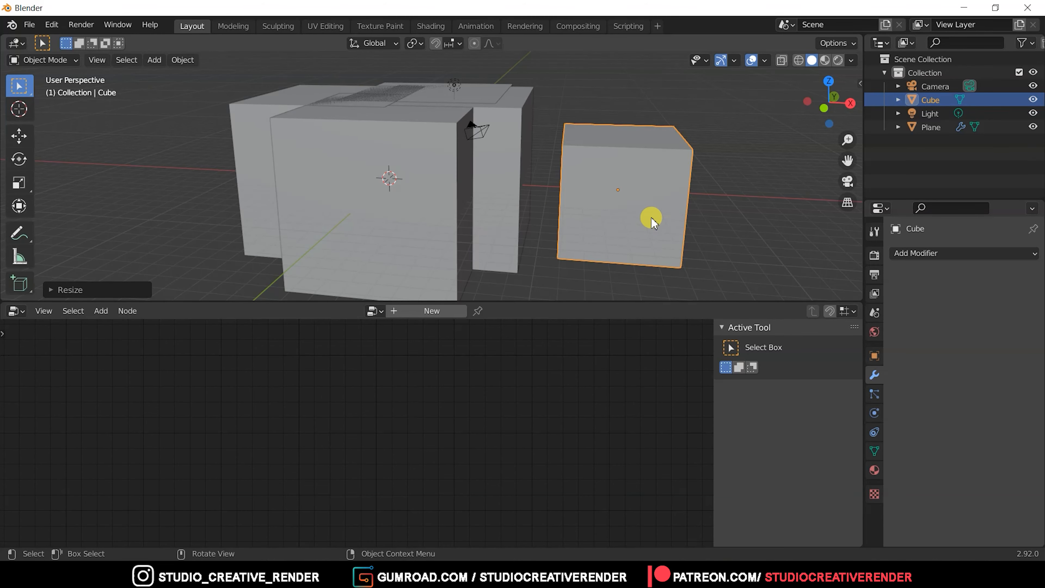
Scale the cube's whole mesh down in Edit Mode to less than a quarter of its size, and return to Object Mode
{"action": "key", "text": "Tab"}
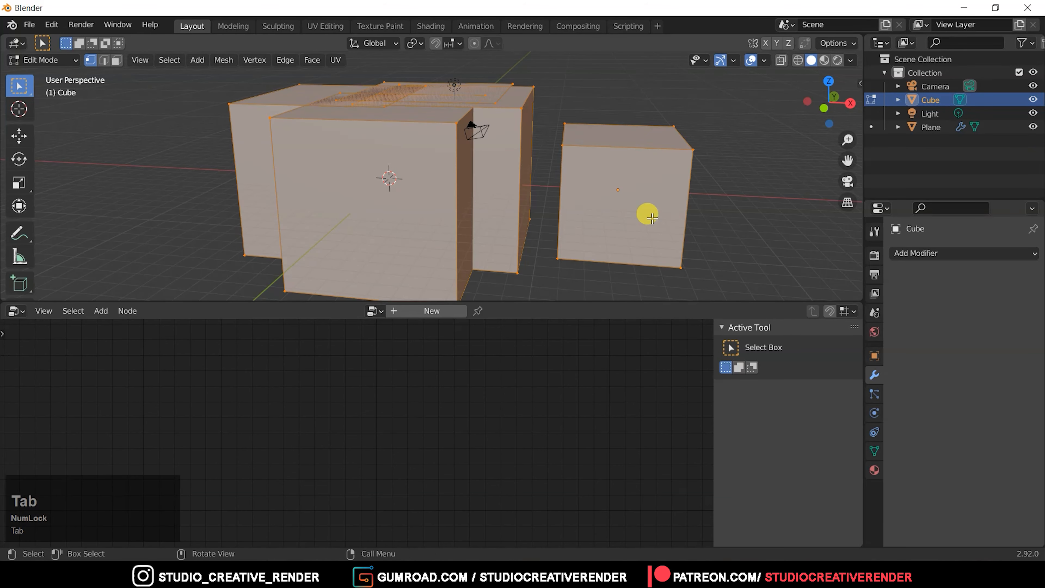
{"action": "key", "text": "s"}
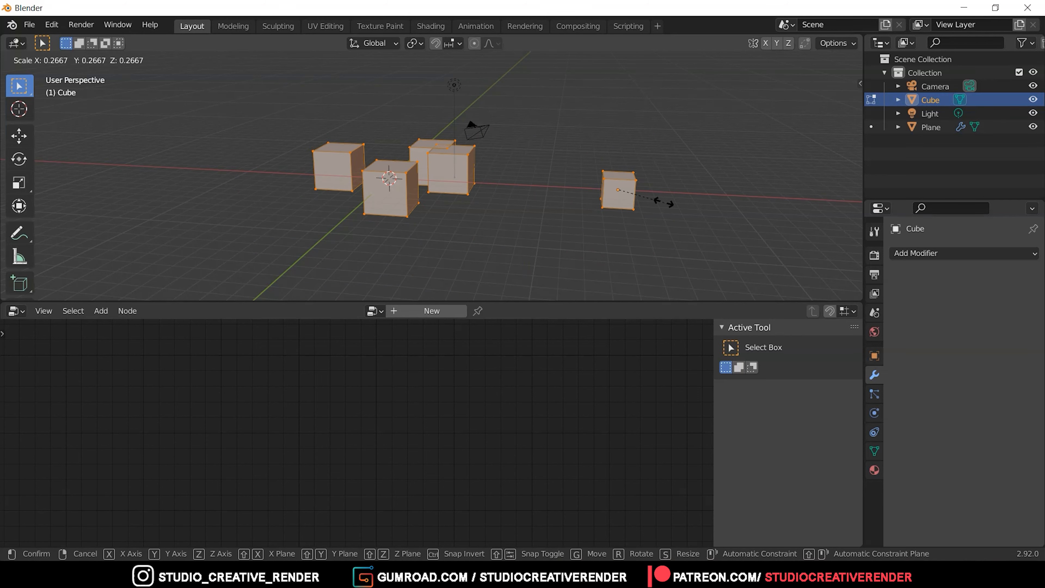
{"action": "left_click", "coordinate": [539, 201]}
{"action": "middle_click_drag", "start_coordinate": [539, 201], "coordinate": [611, 227]}
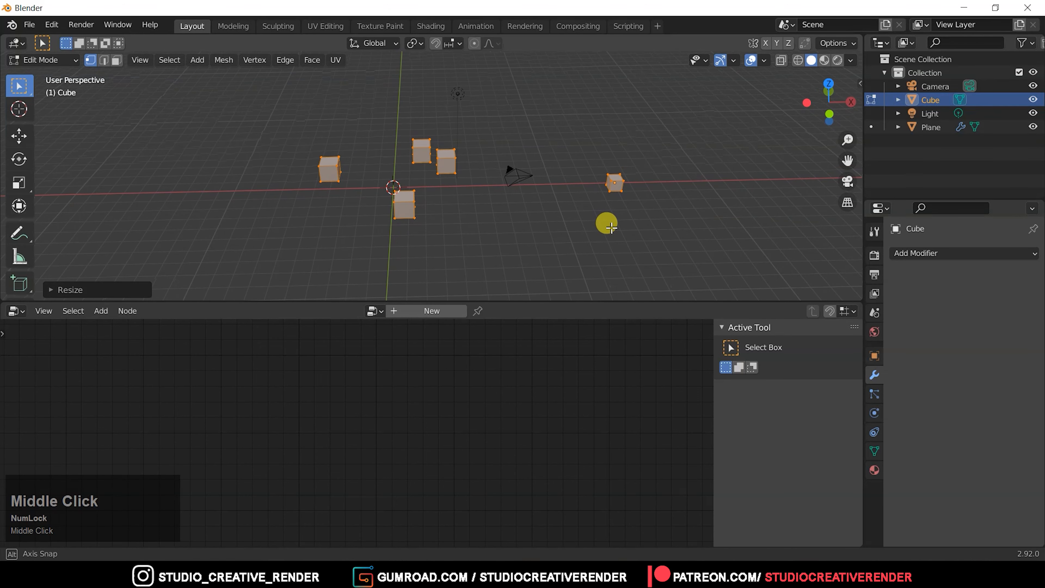
{"action": "key", "text": "Tab"}
Select the plane to bring back its node tree, and hide the node editor's sidebar
{"action": "left_click", "coordinate": [405, 188]}
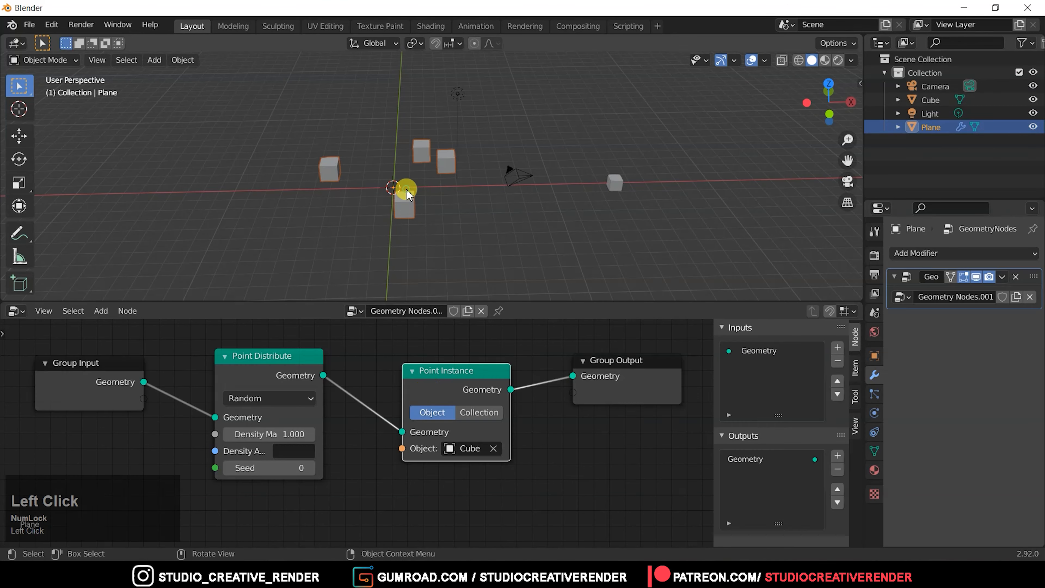
{"action": "middle_click_drag", "start_coordinate": [555, 434], "coordinate": [558, 437]}
{"action": "key", "text": "n"}
{"action": "middle_click_drag", "start_coordinate": [705, 440], "coordinate": [692, 443]}
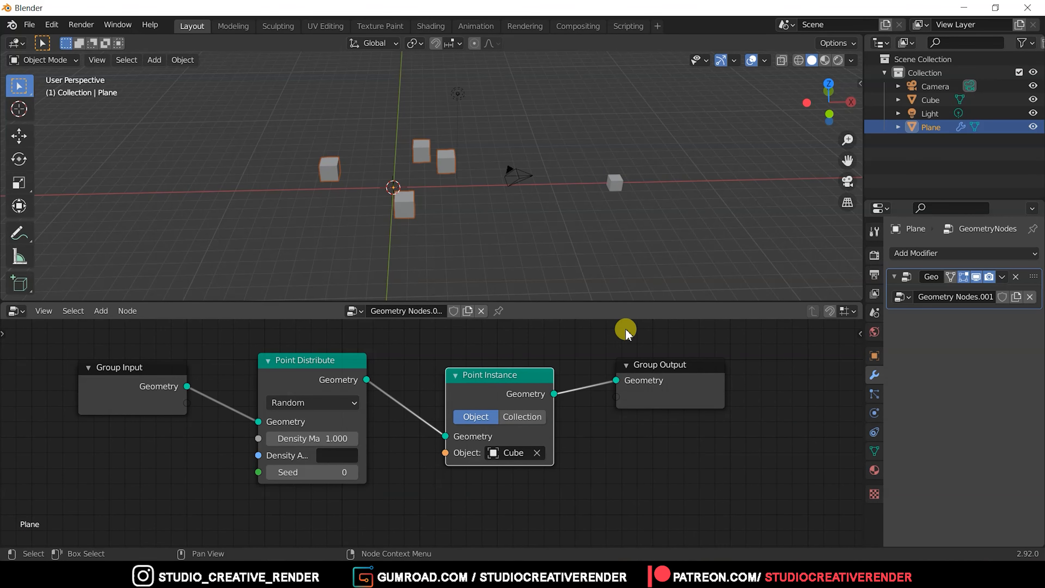
Mute the Point Distribute node, toggling it on and off again to compare the cube placement
{"action": "left_click", "coordinate": [314, 356]}
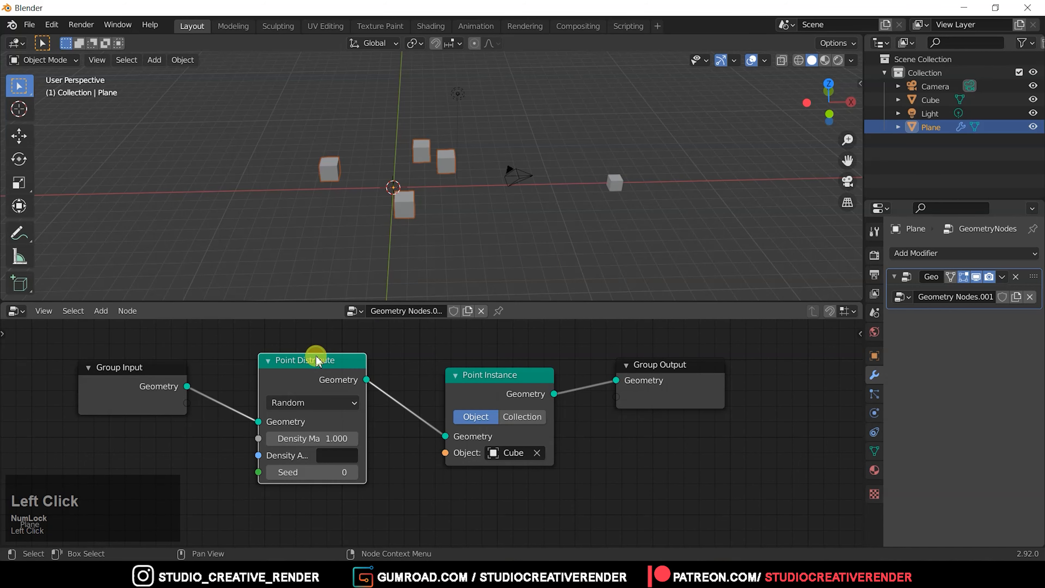
{"action": "key", "text": "m"}
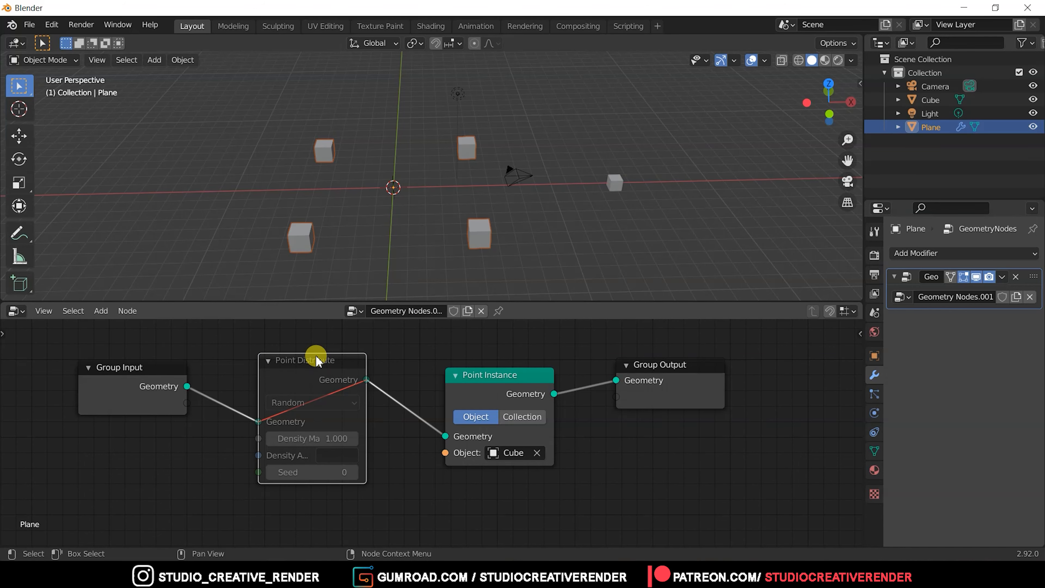
{"action": "middle_click_drag", "start_coordinate": [408, 435], "coordinate": [428, 430]}
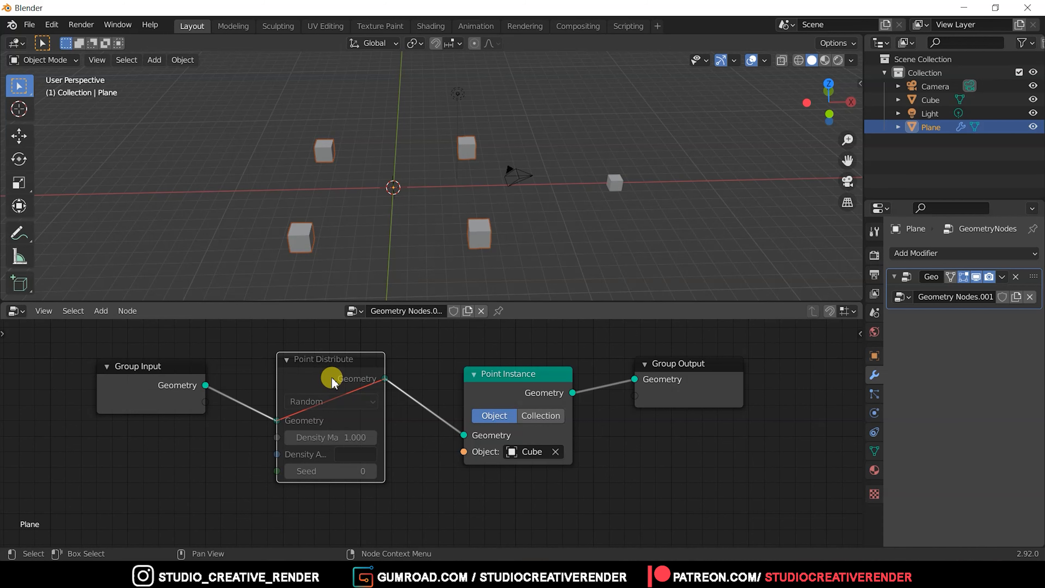
{"action": "key", "text": "m"}
{"action": "left_click", "coordinate": [338, 370]}
{"action": "key", "text": "m"}
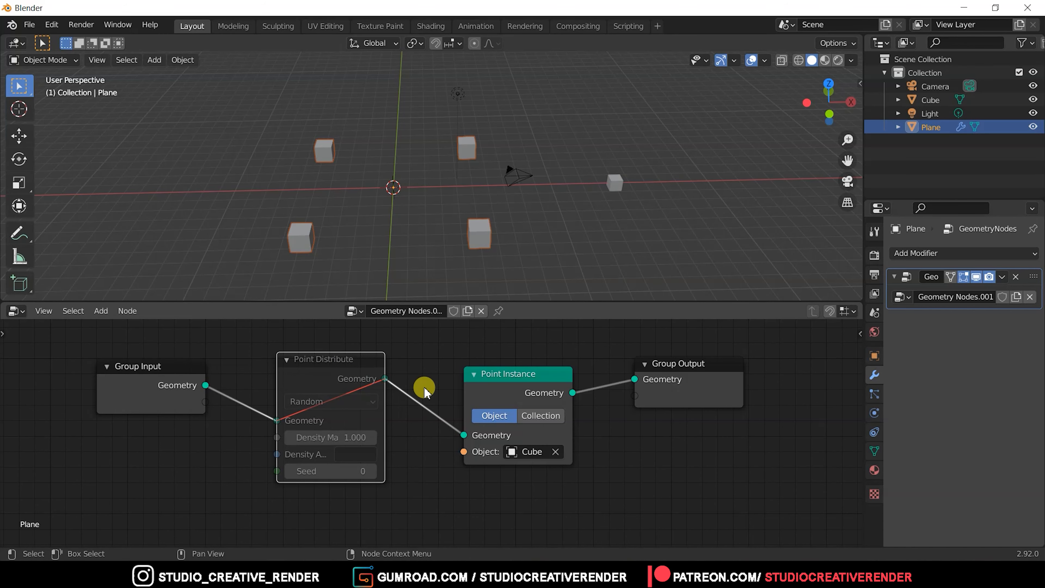
Subdivide the plane's mesh with 2 cuts in Edit Mode, and return to Object Mode
{"action": "middle_click_drag", "start_coordinate": [424, 391], "coordinate": [424, 385]}
{"action": "key", "text": "Tab"}
{"action": "mouse_move", "coordinate": [442, 208]}
{"action": "middle_mouse_down"}
{"action": "mouse_move", "coordinate": [433, 208]}
{"action": "mouse_move", "coordinate": [437, 221]}
{"action": "middle_mouse_up"}
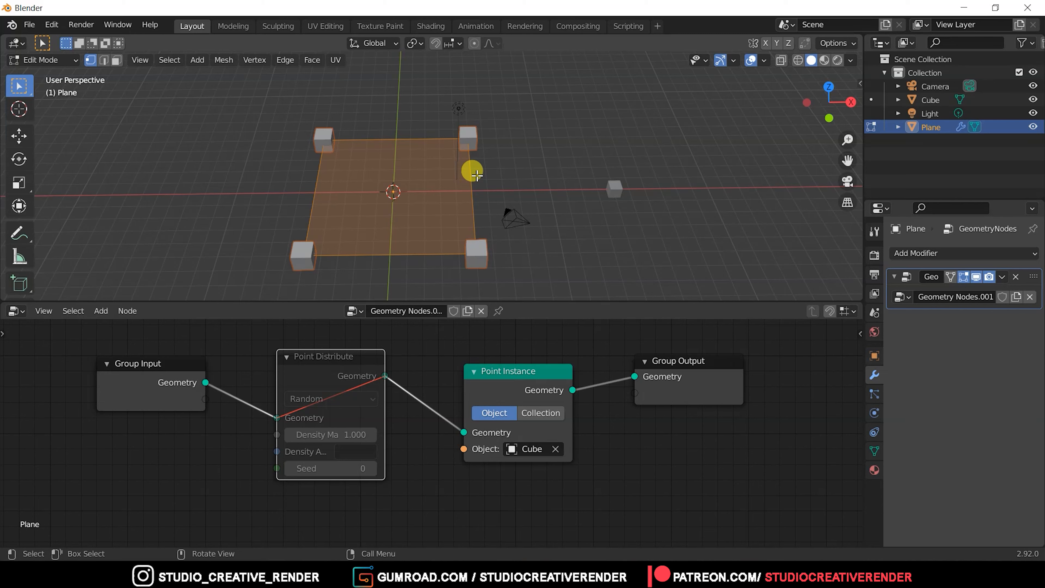
{"action": "right_click", "coordinate": [420, 229]}
{"action": "left_click", "coordinate": [405, 227]}
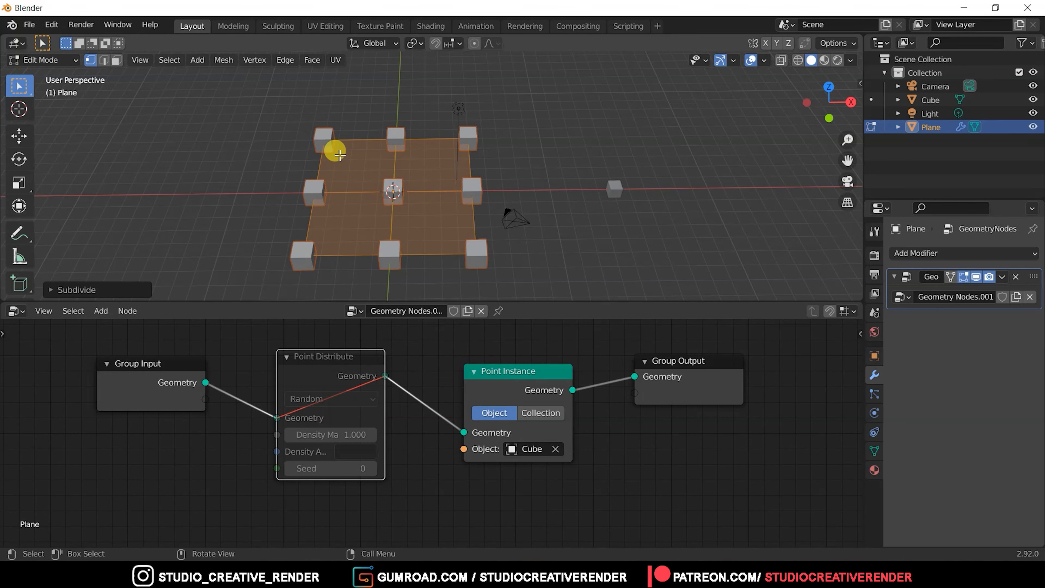
{"action": "mouse_move", "coordinate": [429, 206]}
{"action": "middle_mouse_down"}
{"action": "mouse_move", "coordinate": [425, 175]}
{"action": "mouse_move", "coordinate": [426, 211]}
{"action": "middle_mouse_up"}
{"action": "left_click", "coordinate": [92, 295]}
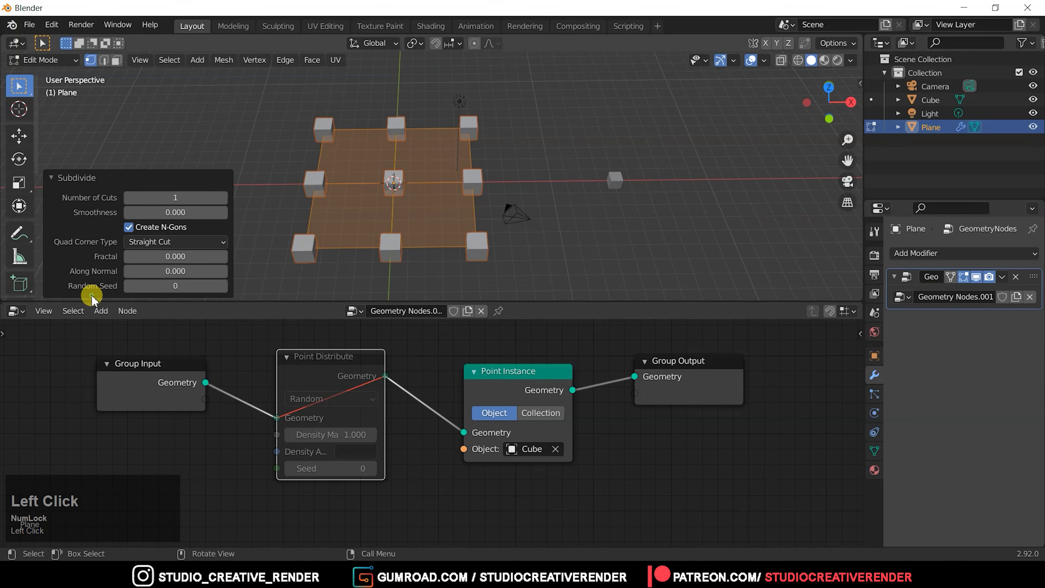
{"action": "mouse_move", "coordinate": [405, 224]}
{"action": "middle_mouse_down"}
{"action": "mouse_move", "coordinate": [401, 208]}
{"action": "mouse_move", "coordinate": [461, 201]}
{"action": "mouse_move", "coordinate": [403, 222]}
{"action": "middle_mouse_up"}
{"action": "key", "text": "Tab"}
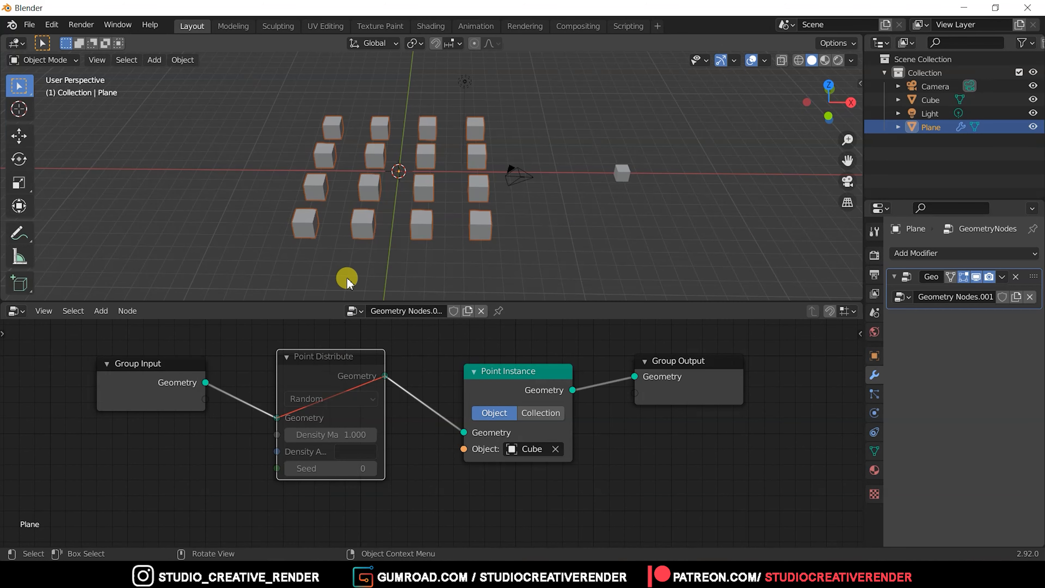
Enter Edit Mode on the plane to inspect its vertices, and unmute the Point Distribute node
{"action": "key", "text": "Tab"}
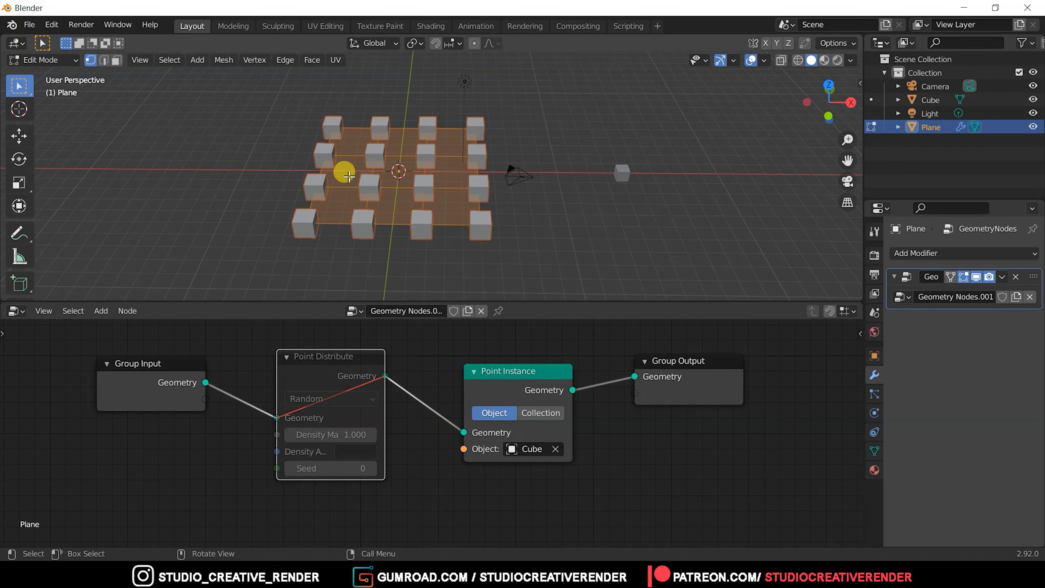
{"action": "middle_click_drag", "start_coordinate": [432, 196], "coordinate": [356, 126]}
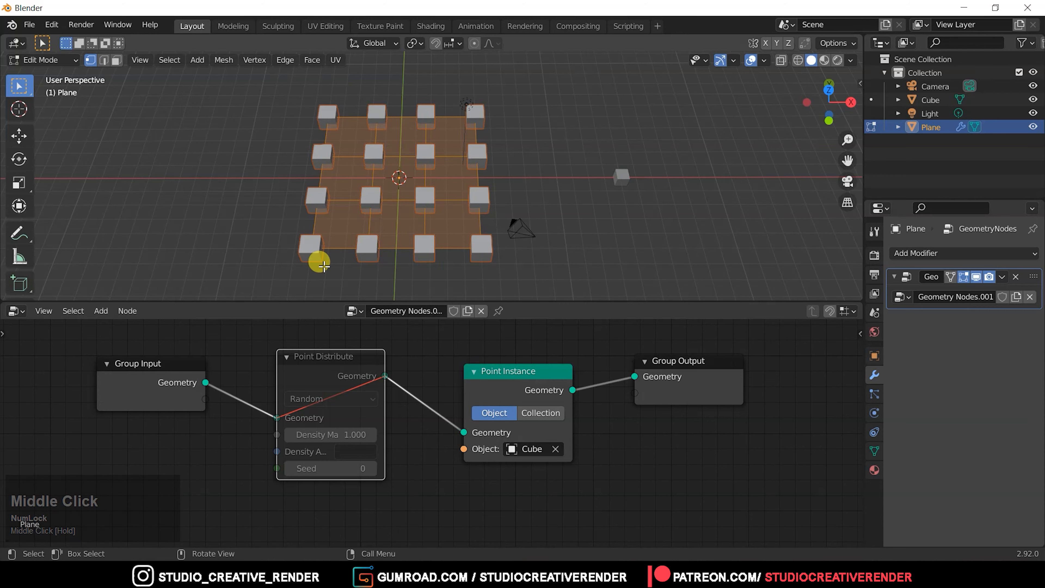
{"action": "middle_click", "coordinate": [473, 178]}
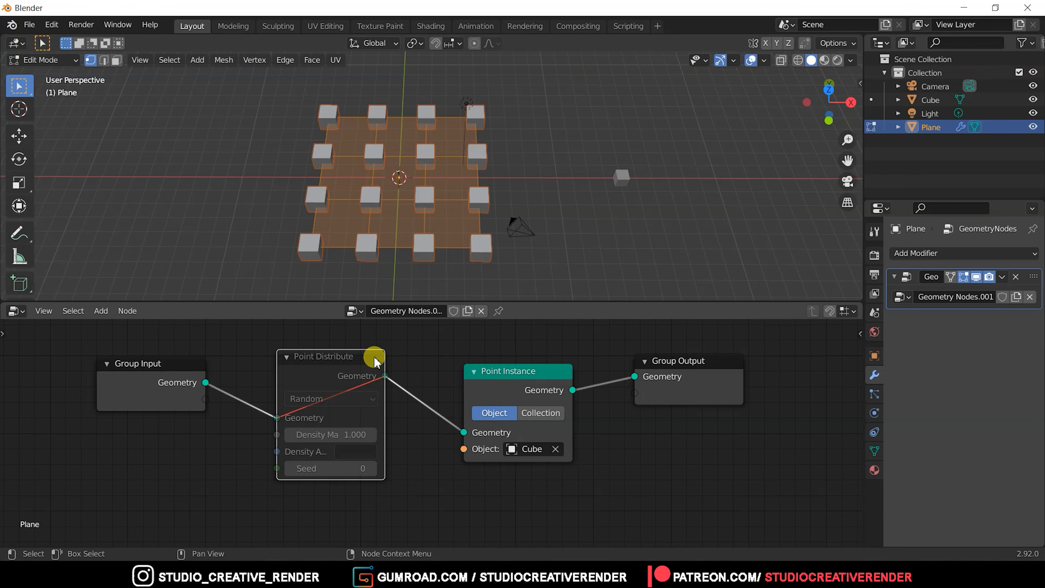
{"action": "left_click", "coordinate": [340, 362]}
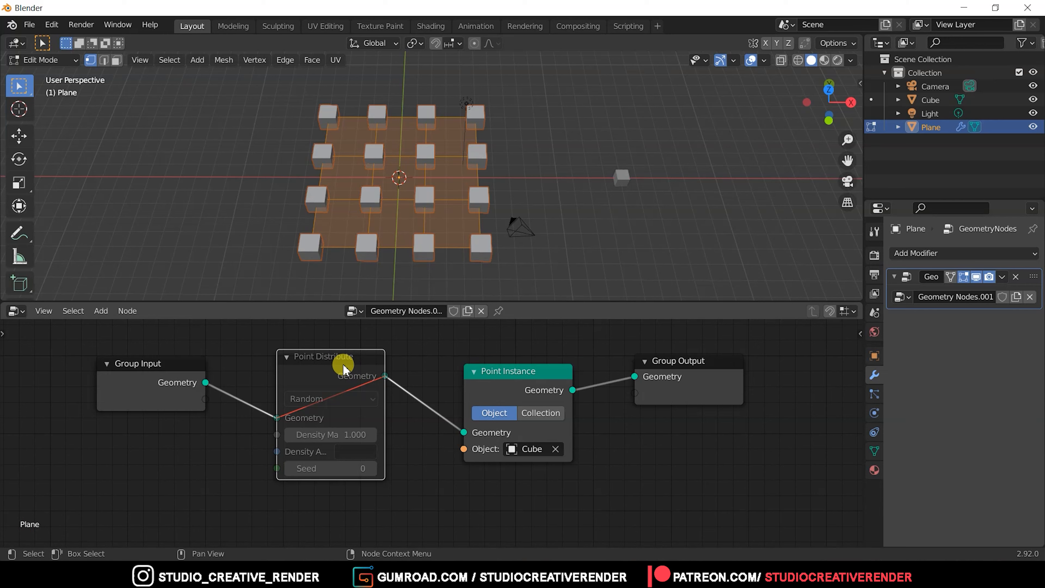
{"action": "key", "text": "m"}
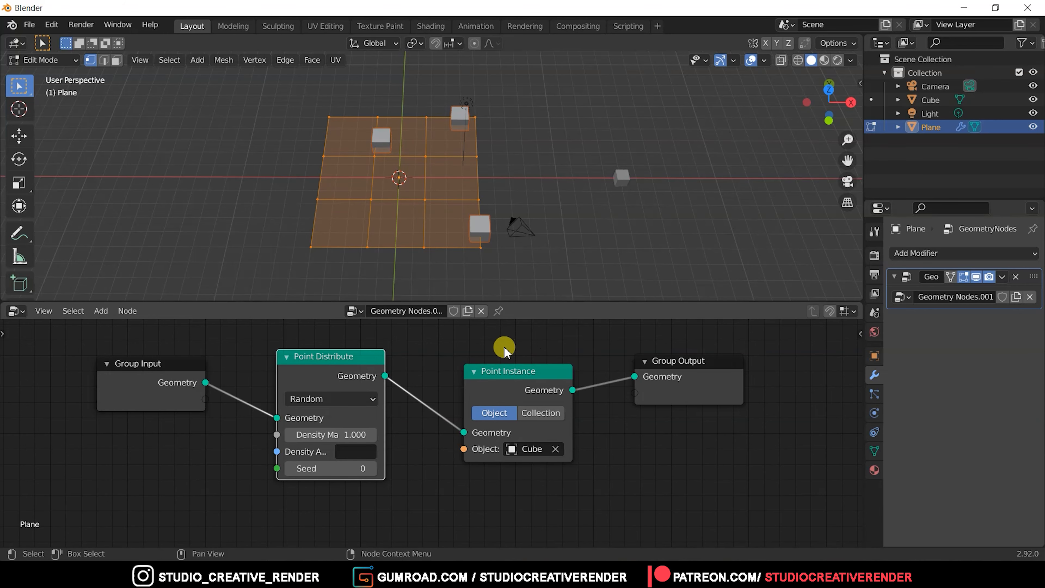
Move Point Instance with Group Output and Point Distribute with Group Input apart, widening the gap between the two node pairs
{"action": "left_click_drag", "start_coordinate": [504, 349], "coordinate": [676, 450]}
{"action": "left_click_drag", "start_coordinate": [553, 366], "coordinate": [624, 370]}
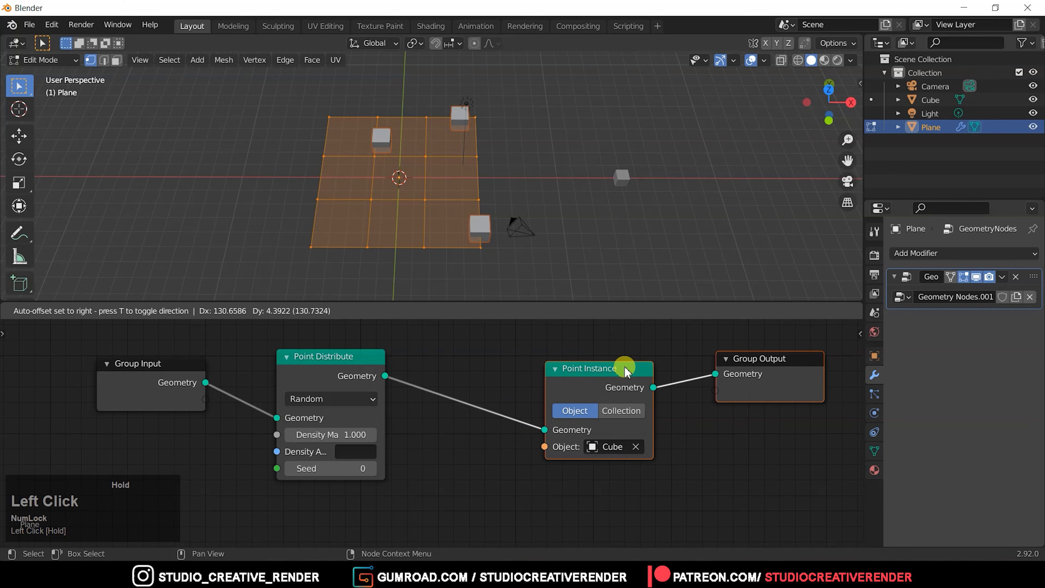
{"action": "left_click_drag", "start_coordinate": [140, 343], "coordinate": [347, 480]}
{"action": "left_click_drag", "start_coordinate": [334, 372], "coordinate": [302, 357]}
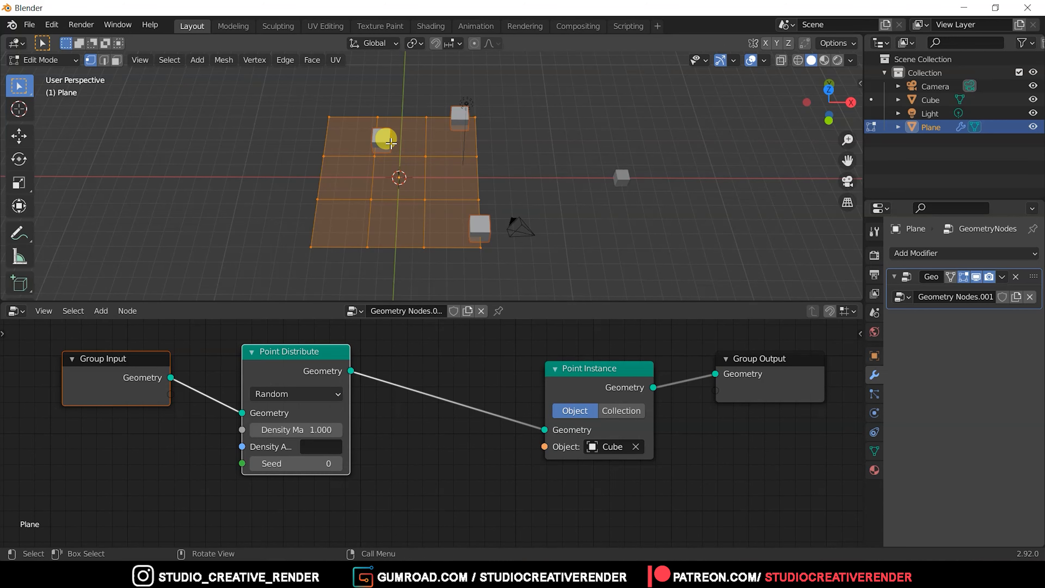
Raise Density Max of the Point Distribute node to 2.7, and return the plane to Object Mode
{"action": "left_click_drag", "start_coordinate": [316, 430], "coordinate": [342, 430]}
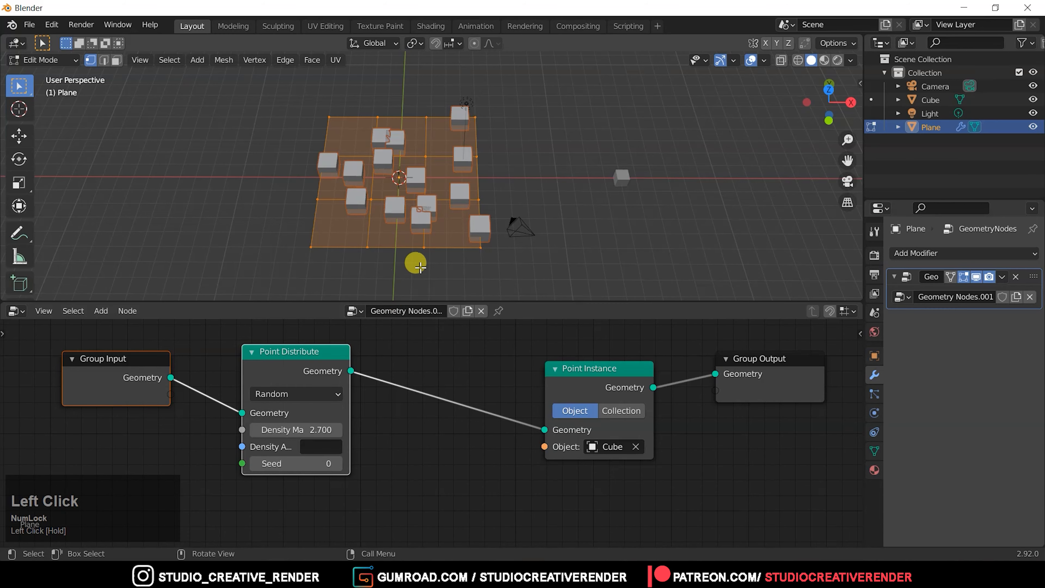
{"action": "middle_click_drag", "start_coordinate": [450, 226], "coordinate": [406, 161], "text": "ctrl"}
{"action": "key", "text": "Tab"}
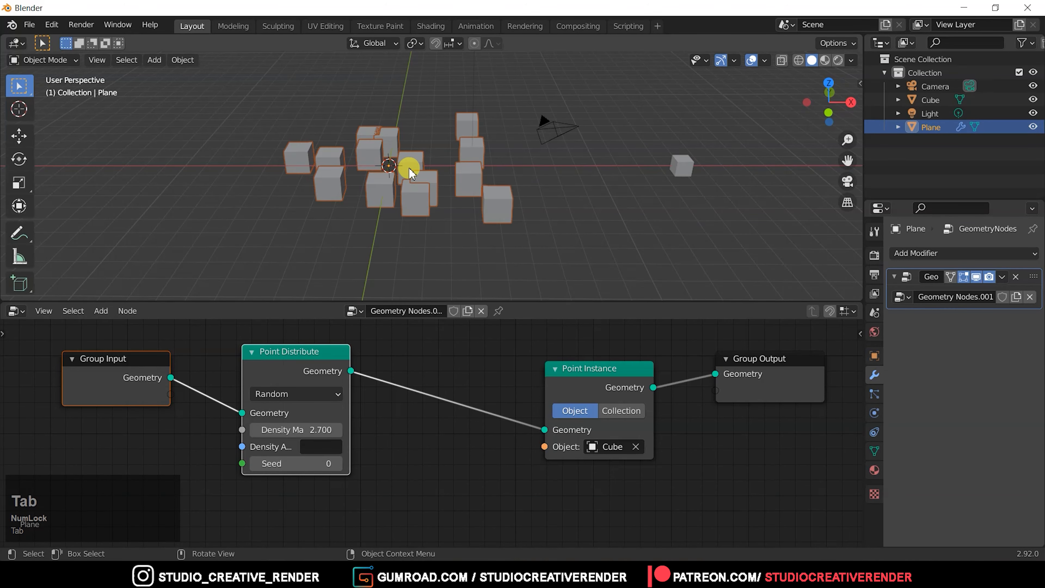
{"action": "middle_click_drag", "start_coordinate": [497, 203], "coordinate": [436, 210]}
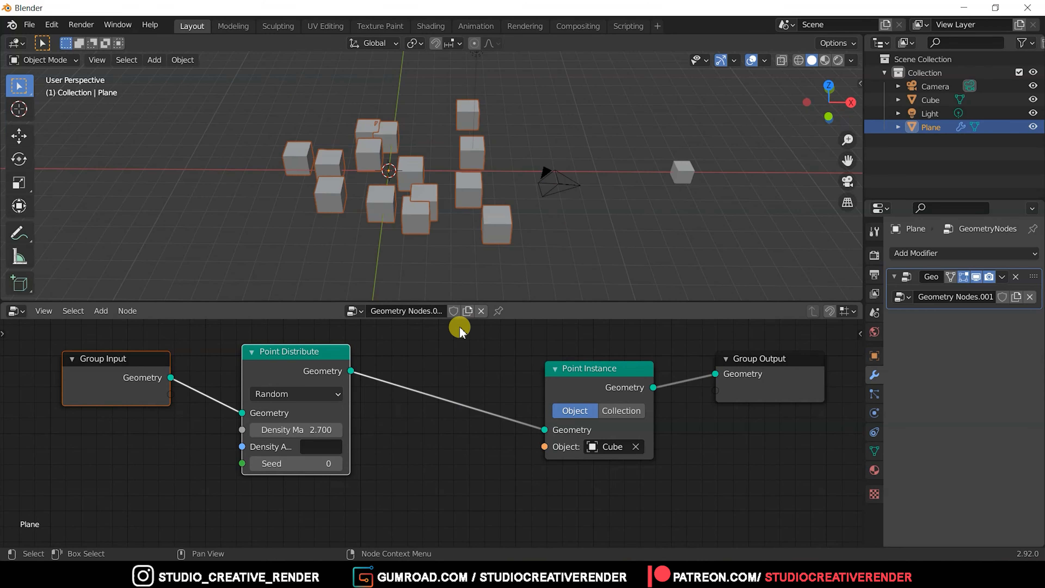
Switch the Point Distribute method to Poisson Disk, and widen the node so its full labels are readable
{"action": "left_click", "coordinate": [317, 394]}
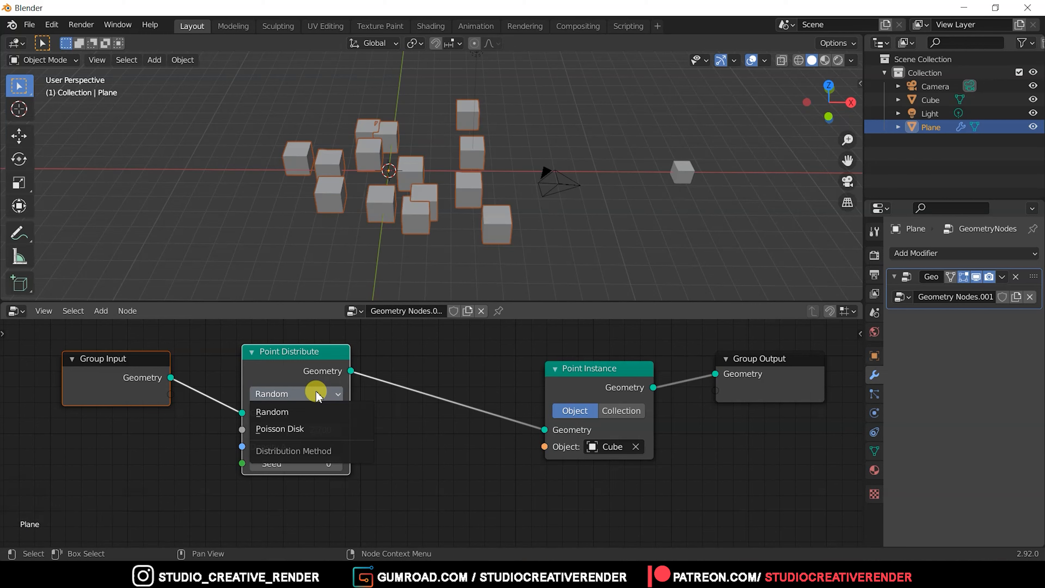
{"action": "left_click", "coordinate": [304, 430]}
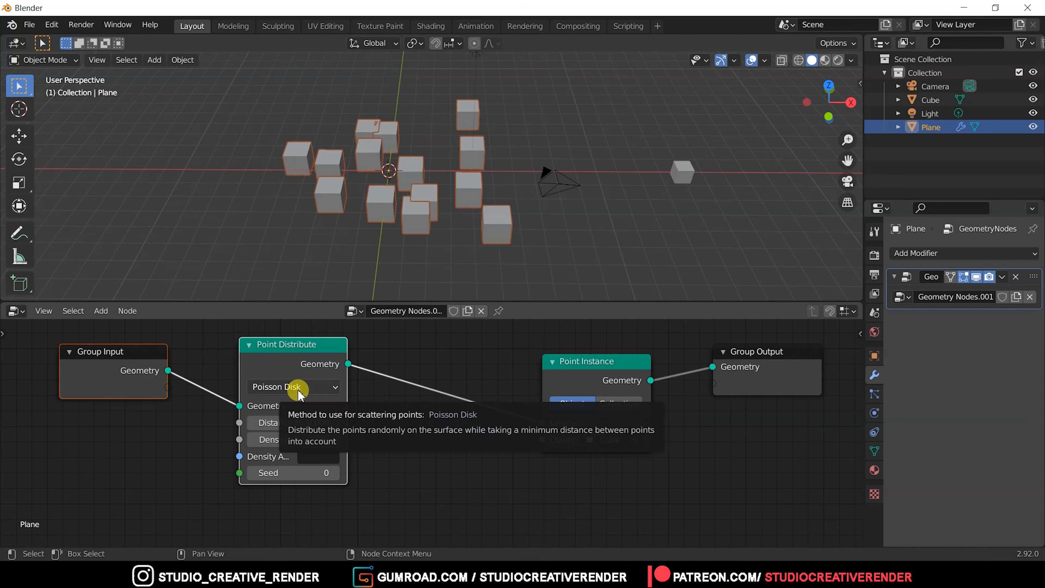
{"action": "left_click_drag", "start_coordinate": [352, 407], "coordinate": [395, 406]}
{"action": "middle_click_drag", "start_coordinate": [455, 226], "coordinate": [394, 142]}
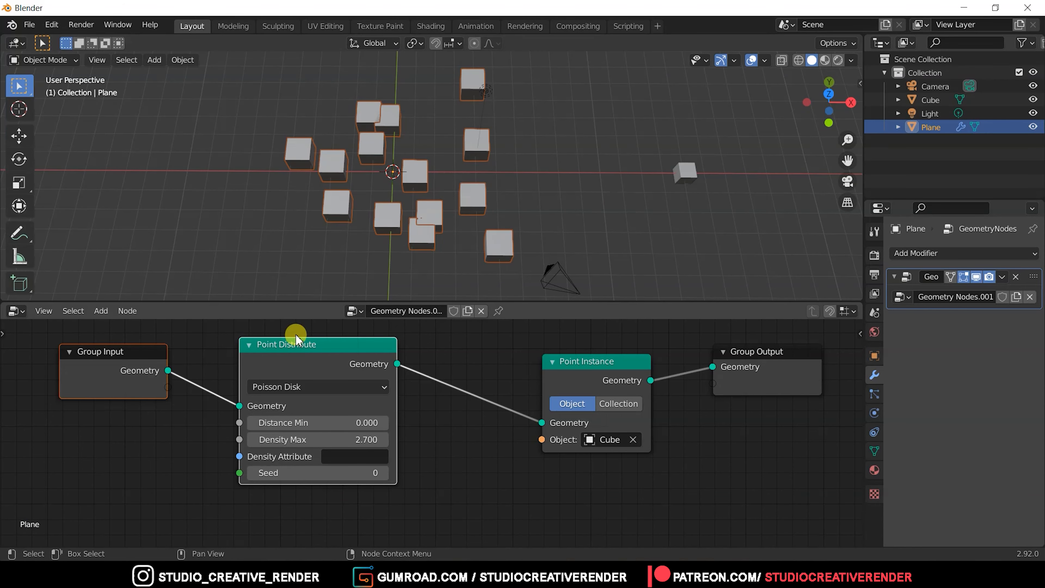
Set the Point Distribute node's Distance Min to 0.4 and Density Max to 5.7
{"action": "left_click_drag", "start_coordinate": [339, 424], "coordinate": [368, 423]}
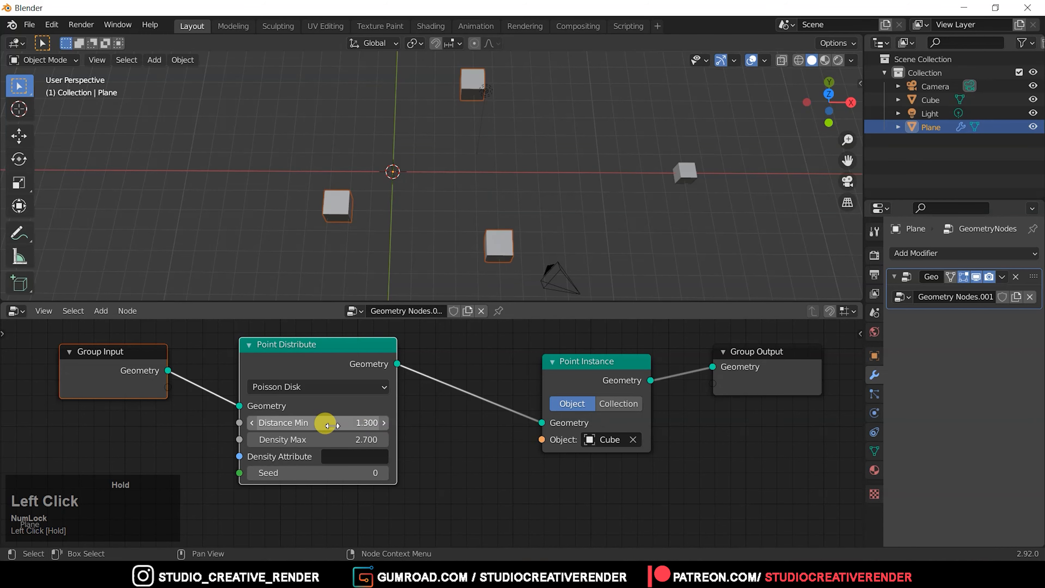
{"action": "left_click_drag", "start_coordinate": [354, 439], "coordinate": [328, 426]}
{"action": "middle_click_drag", "start_coordinate": [448, 230], "coordinate": [320, 187]}
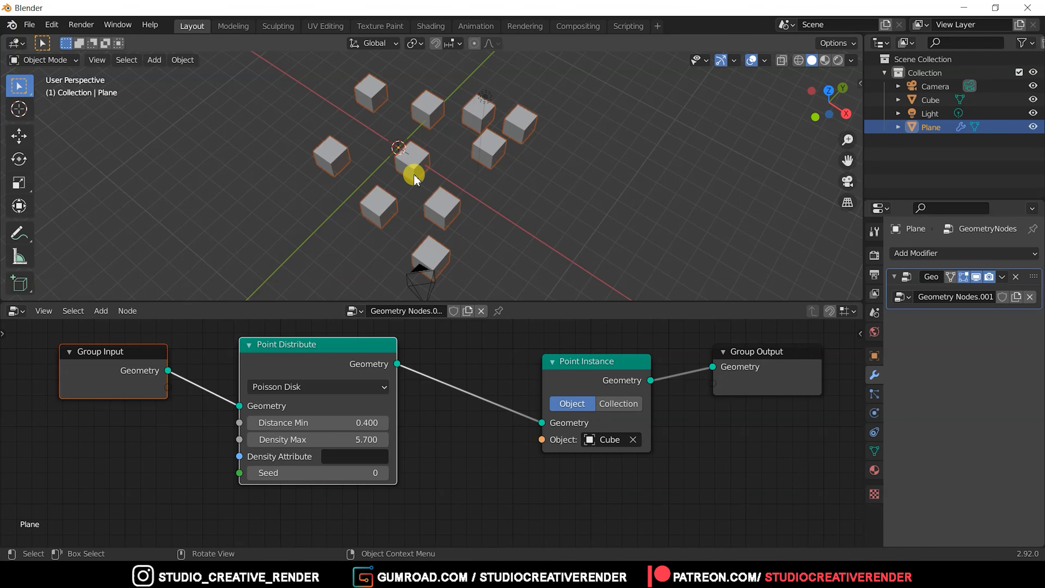
Try Seed values up to 3 on the Point Distribute node, and set the Seed back to 0
{"action": "middle_click_drag", "start_coordinate": [551, 146], "coordinate": [401, 133]}
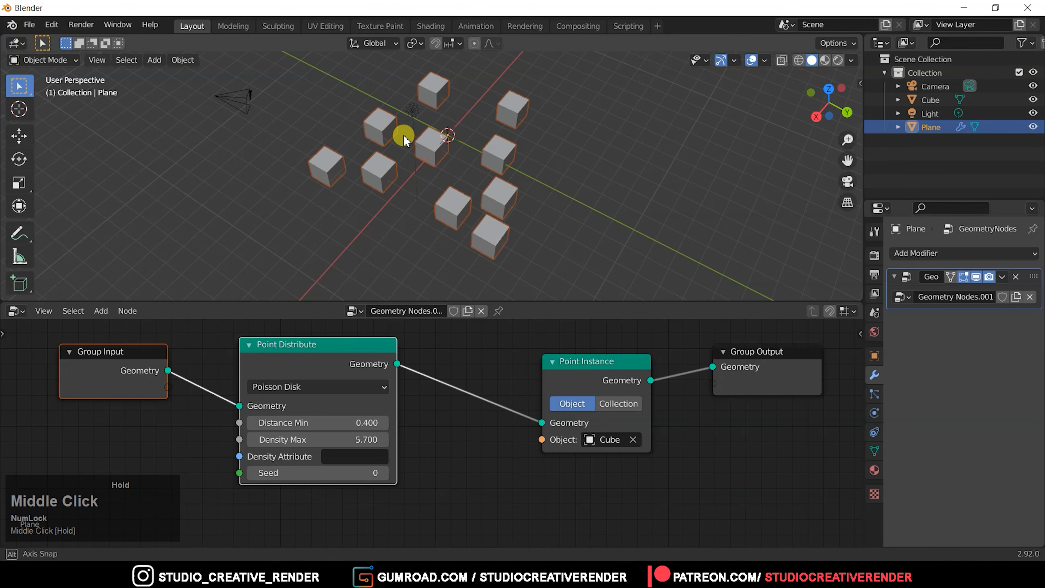
{"action": "middle_click_drag", "start_coordinate": [564, 158], "coordinate": [497, 157]}
{"action": "left_click", "coordinate": [567, 192]}
{"action": "middle_click_drag", "start_coordinate": [566, 191], "coordinate": [513, 182]}
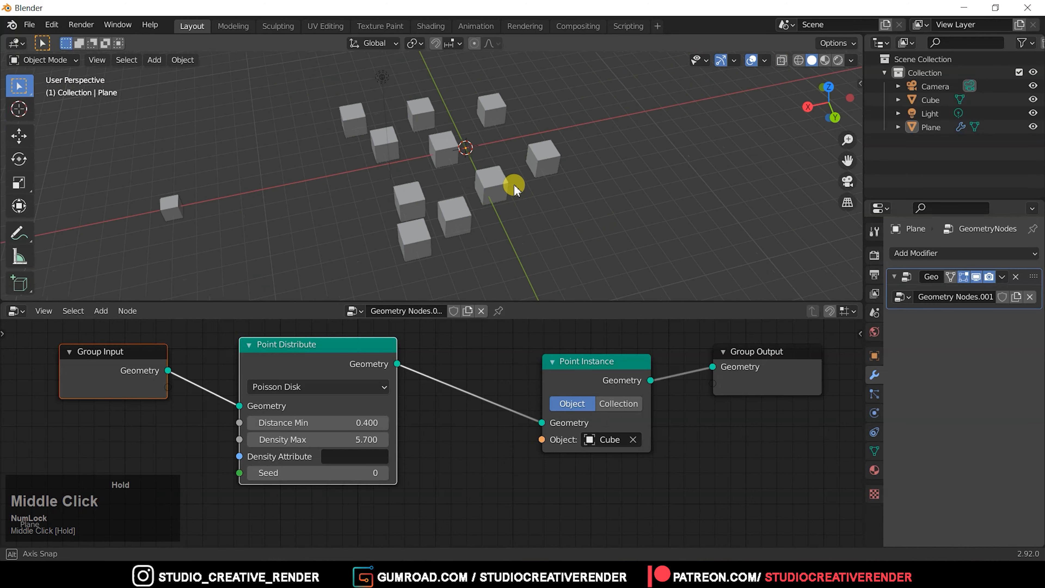
{"action": "left_click", "coordinate": [383, 472]}
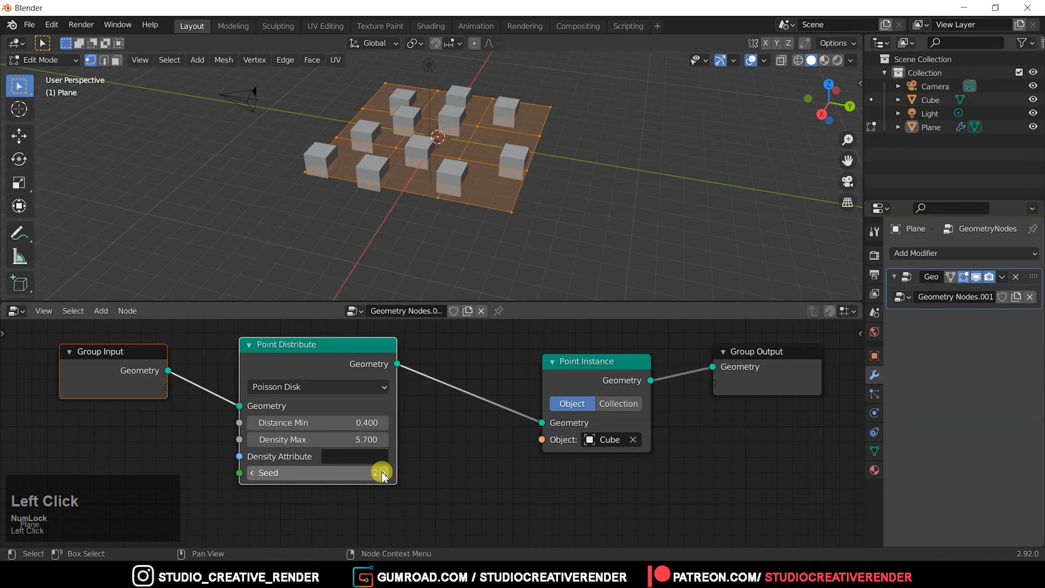
{"action": "left_click", "coordinate": [384, 472]}
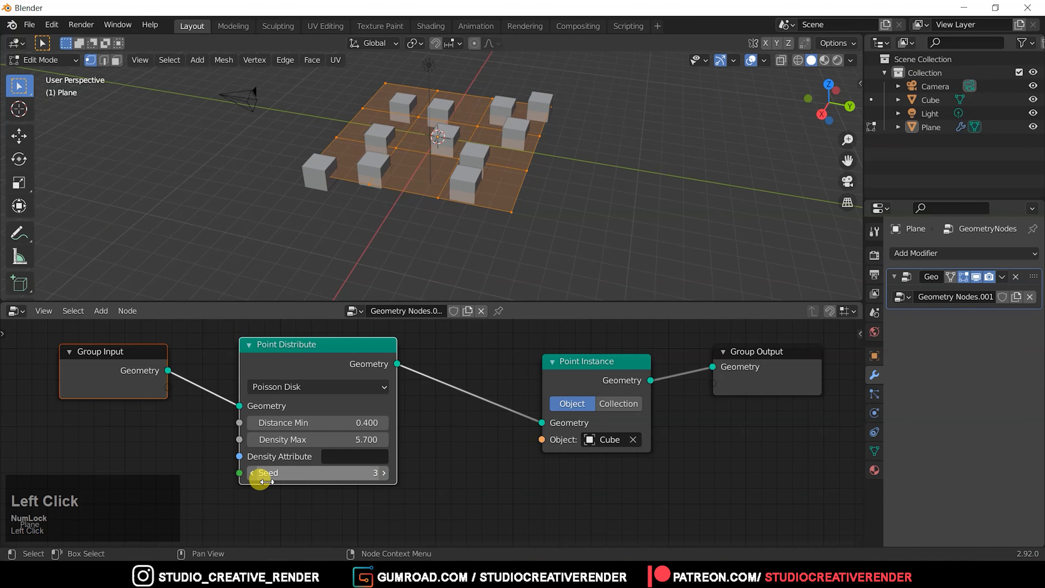
{"action": "left_click", "coordinate": [253, 473]}
{"action": "left_click", "coordinate": [252, 473]}
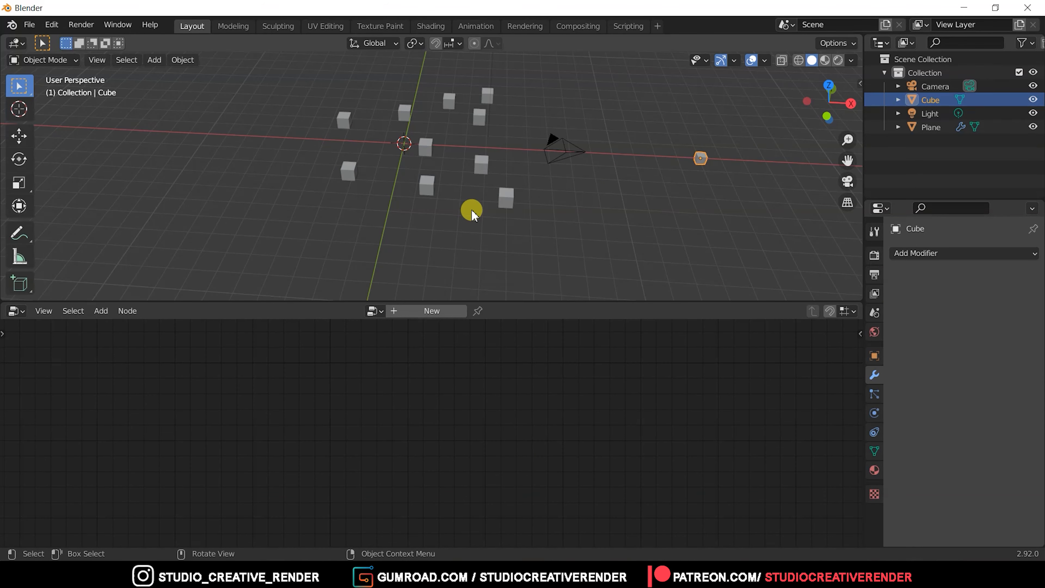
Select the instanced plane and insert an Attribute Randomize node between Point Distribute and Point Instance
{"action": "left_click", "coordinate": [428, 186]}
{"action": "middle_click_drag", "start_coordinate": [452, 403], "coordinate": [445, 405]}
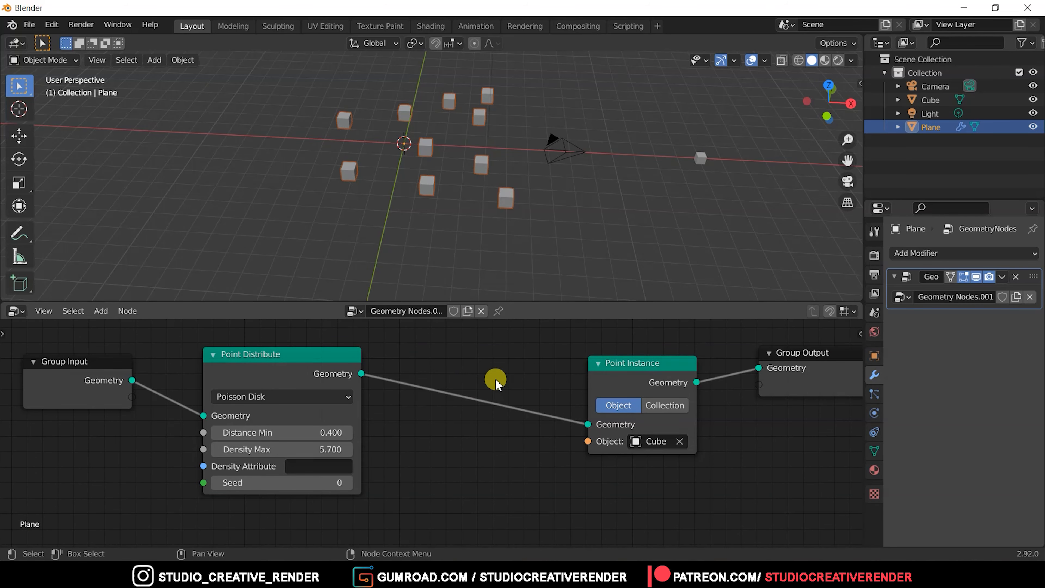
{"action": "key", "text": "shift+a"}
{"action": "mouse_move", "coordinate": [487, 317]}
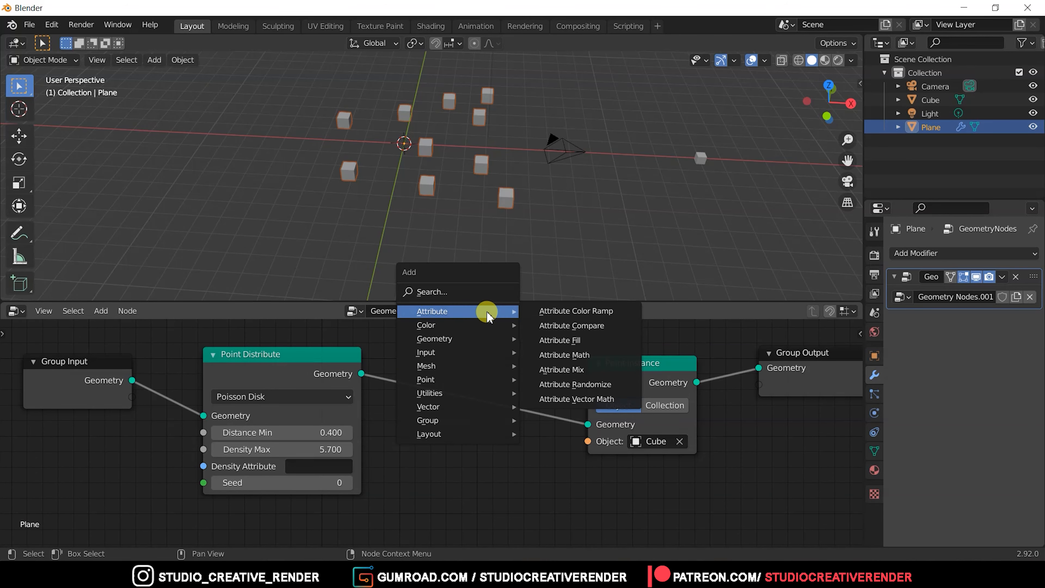
{"action": "left_click", "coordinate": [632, 386]}
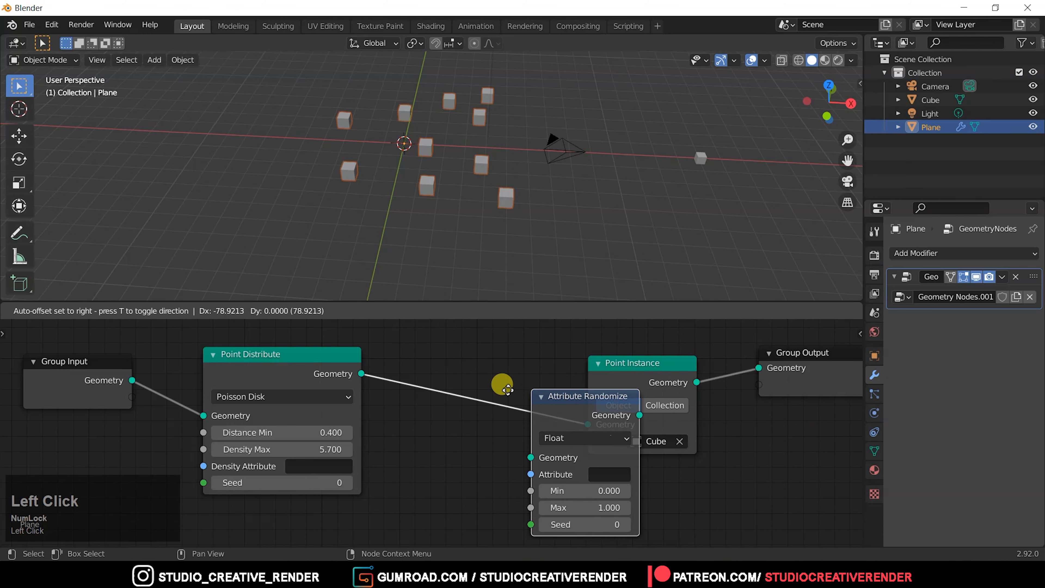
{"action": "left_click", "coordinate": [436, 362]}
{"action": "middle_click_drag", "start_coordinate": [573, 420], "coordinate": [534, 422]}
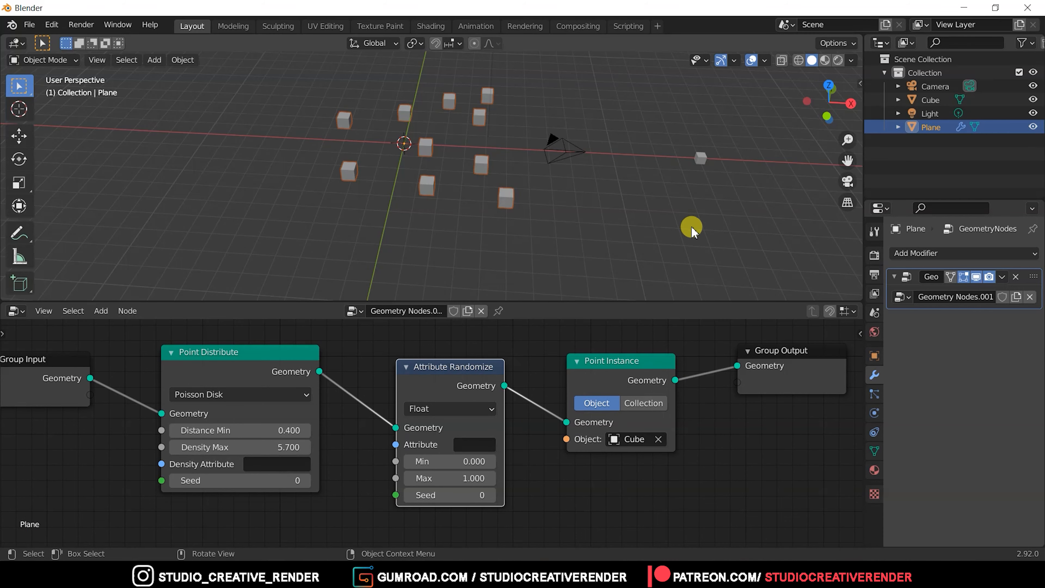
Set the Attribute of the Attribute Randomize node to scale so the cube instances vary in size
{"action": "key", "text": "n"}
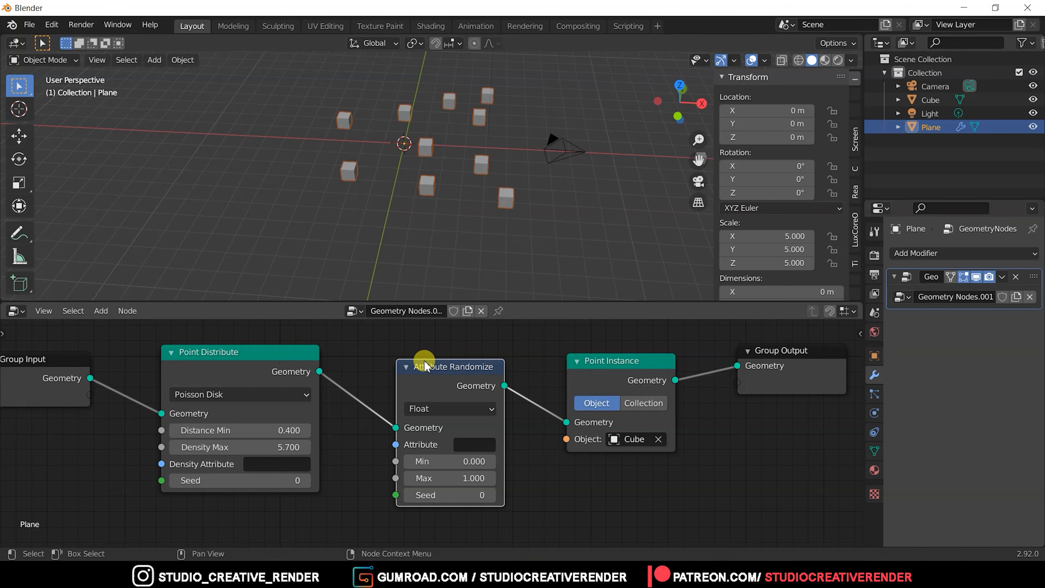
{"action": "mouse_move", "coordinate": [436, 369]}
{"action": "left_mouse_down"}
{"action": "mouse_move", "coordinate": [434, 355]}
{"action": "mouse_move", "coordinate": [440, 382]}
{"action": "left_mouse_up"}
{"action": "left_click", "coordinate": [454, 440]}
{"action": "type", "text": "scale"}
{"action": "key", "text": "Return"}
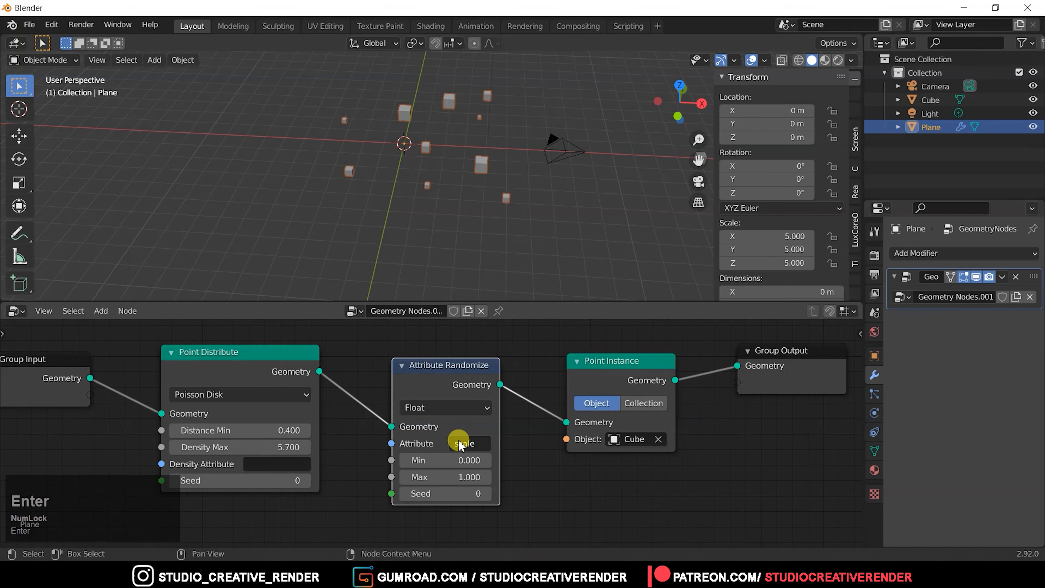
{"action": "middle_click_drag", "start_coordinate": [503, 212], "coordinate": [531, 216]}
{"action": "key", "text": "n"}
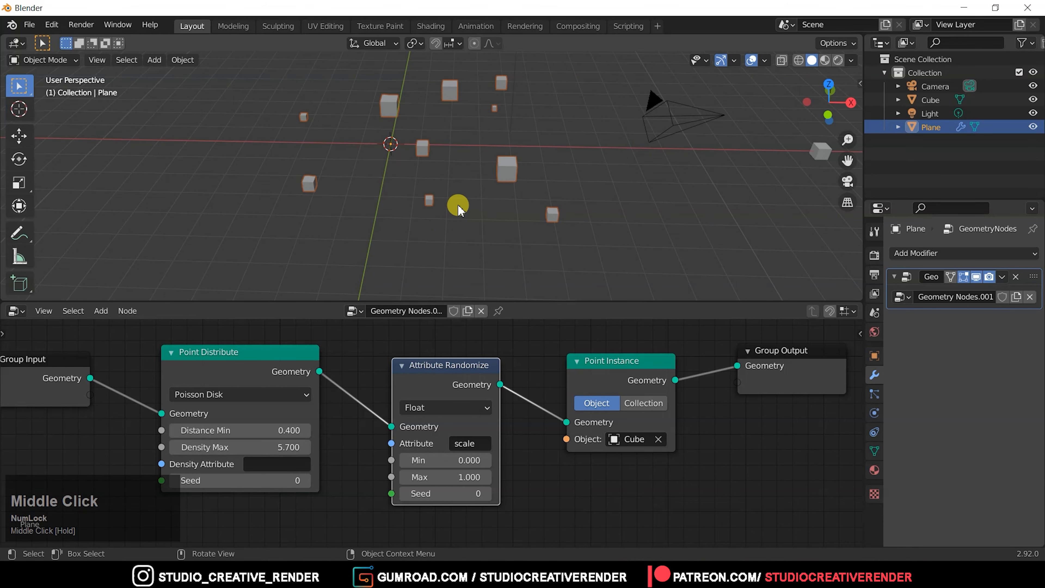
Set the Attribute Randomize node's Min to 0.8 and Max to 1.8, and shift the node slightly towards Point Distribute
{"action": "middle_click_drag", "start_coordinate": [459, 208], "coordinate": [458, 224], "text": "shift"}
{"action": "left_click", "coordinate": [451, 477]}
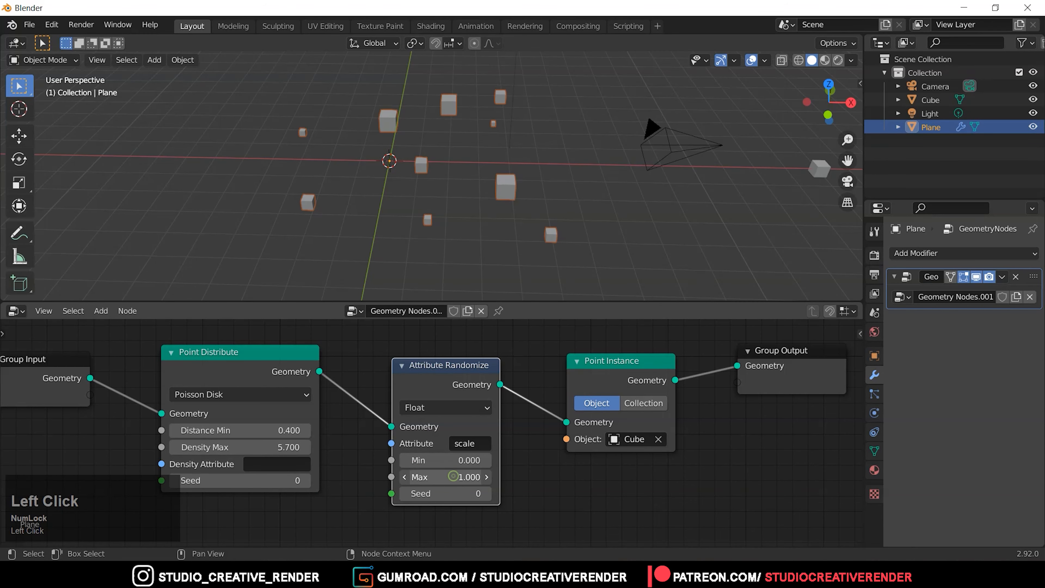
{"action": "left_click_drag", "start_coordinate": [451, 477], "coordinate": [483, 463]}
{"action": "middle_click", "coordinate": [582, 202]}
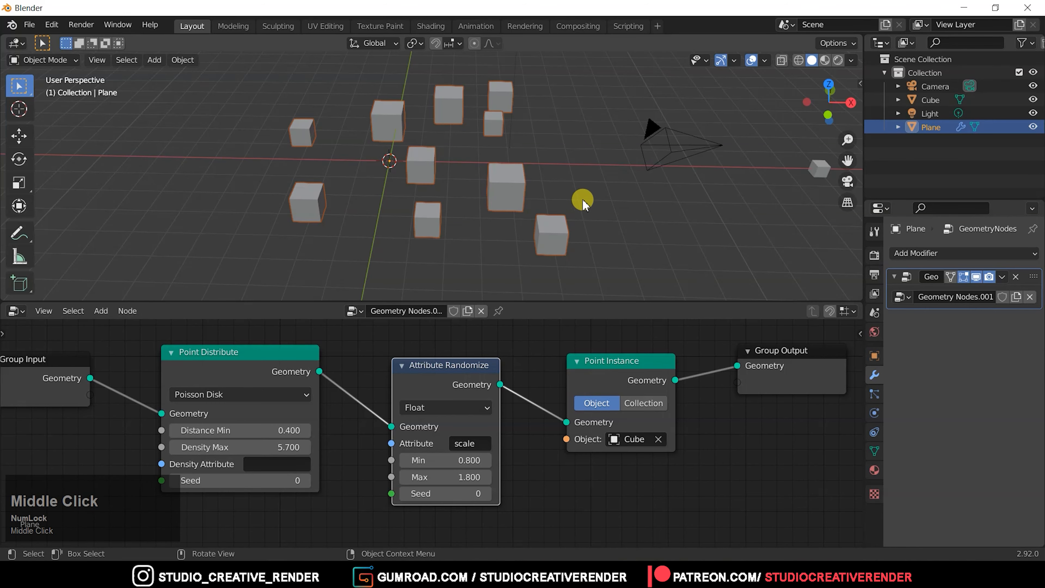
{"action": "middle_click_drag", "start_coordinate": [582, 202], "coordinate": [488, 443]}
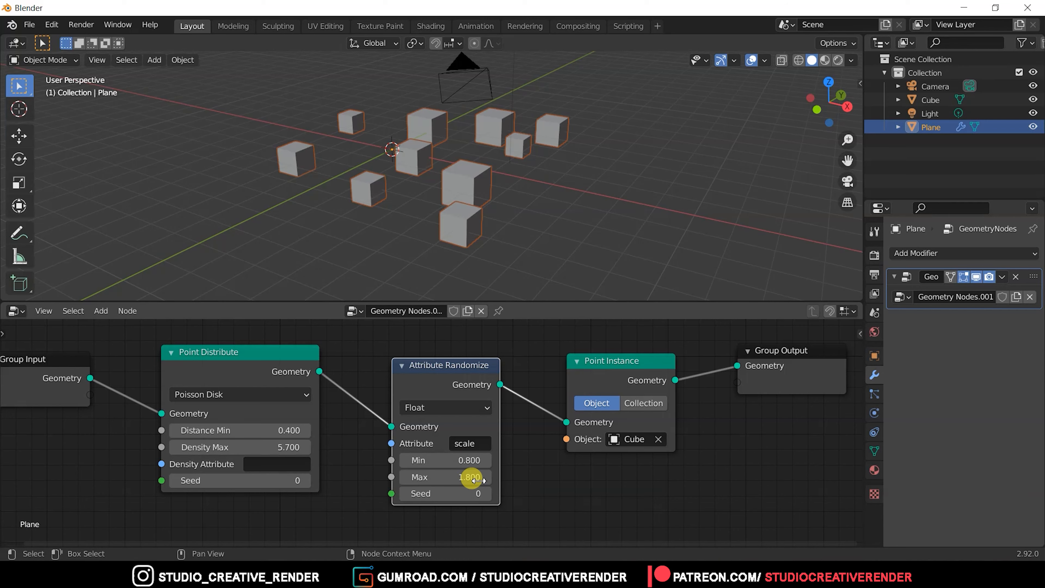
{"action": "middle_click_drag", "start_coordinate": [422, 158], "coordinate": [466, 102]}
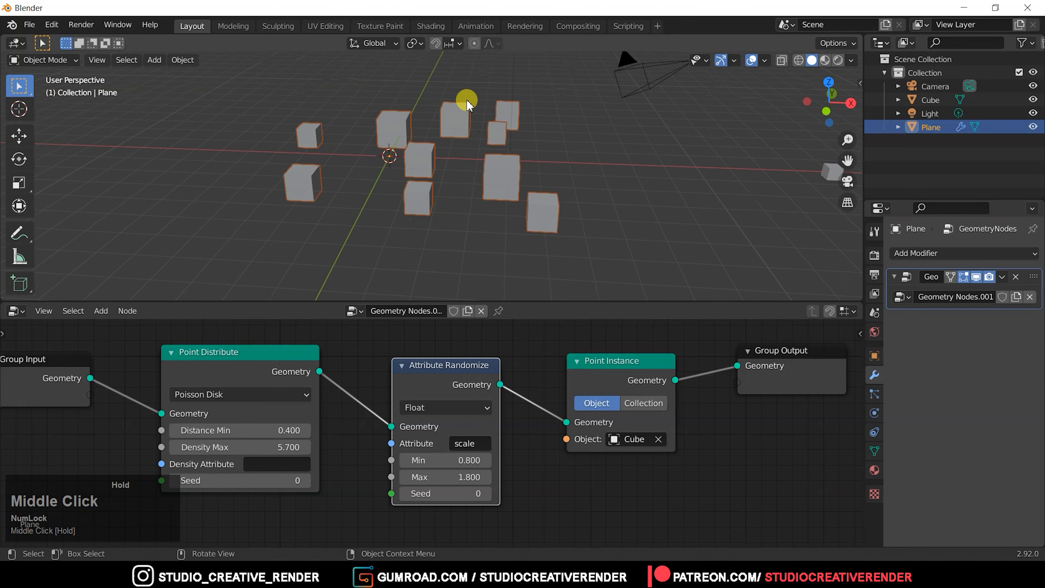
{"action": "middle_click_drag", "start_coordinate": [467, 170], "coordinate": [420, 168]}
{"action": "left_click_drag", "start_coordinate": [457, 362], "coordinate": [440, 358]}
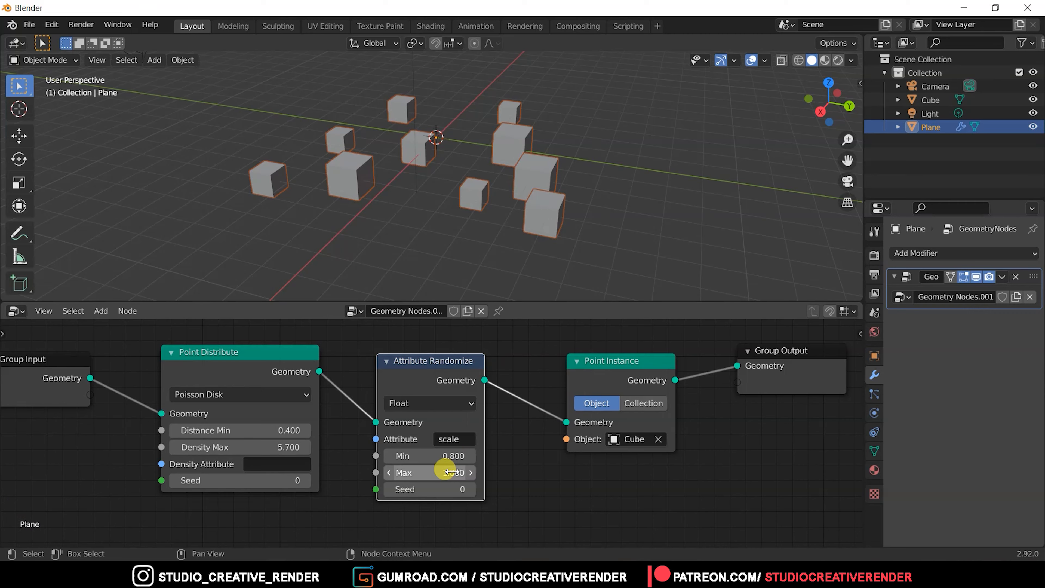
{"action": "middle_click_drag", "start_coordinate": [459, 164], "coordinate": [517, 168]}
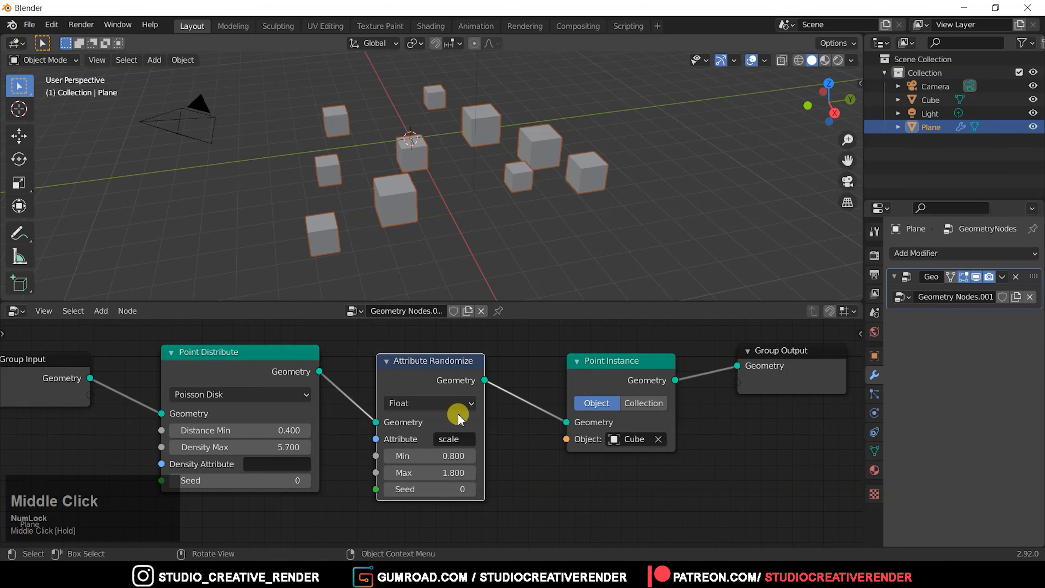
Switch the Attribute Randomize data type to Vector to randomize the scale separately on each axis
{"action": "left_click", "coordinate": [446, 403]}
{"action": "left_click", "coordinate": [441, 436]}
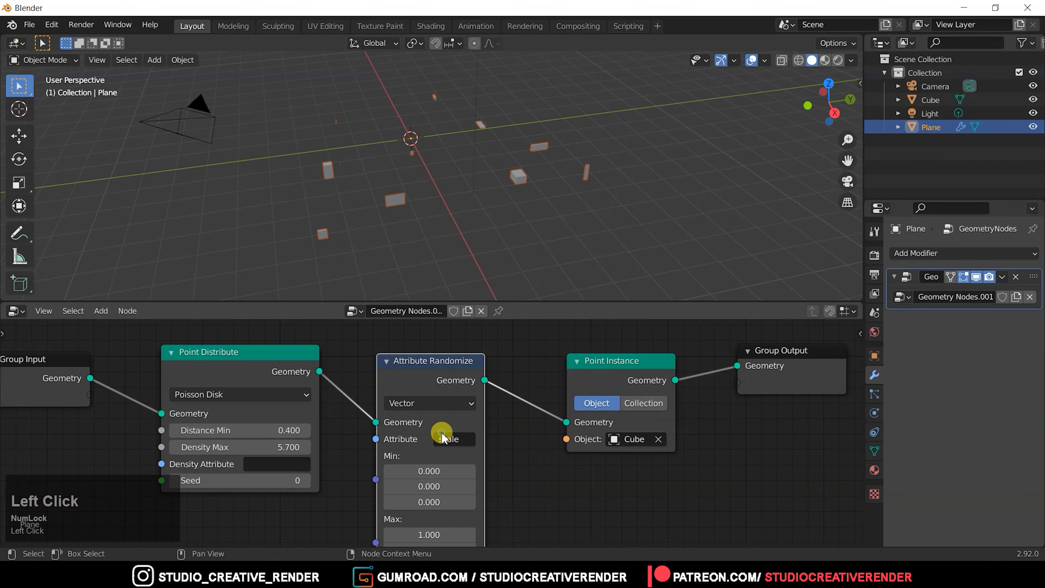
{"action": "middle_click_drag", "start_coordinate": [506, 473], "coordinate": [509, 428]}
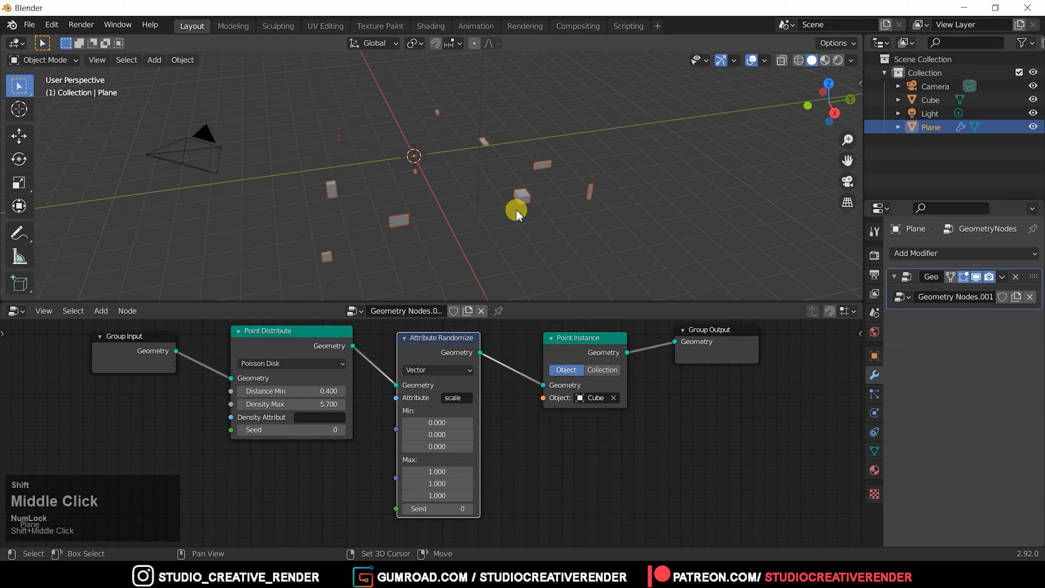
{"action": "middle_click_drag", "start_coordinate": [515, 207], "coordinate": [497, 184]}
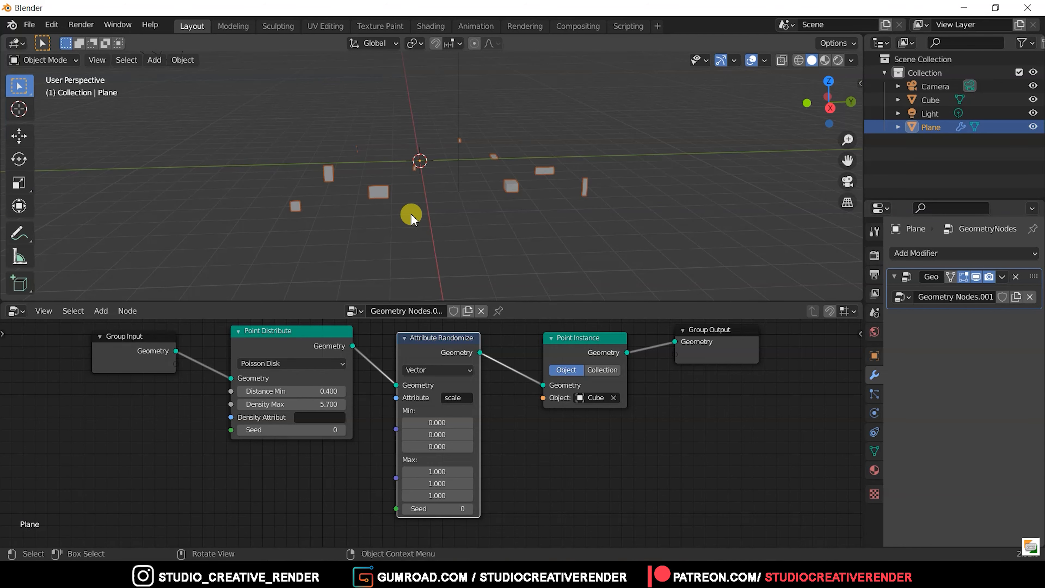
{"action": "middle_click_drag", "start_coordinate": [522, 457], "coordinate": [526, 459]}
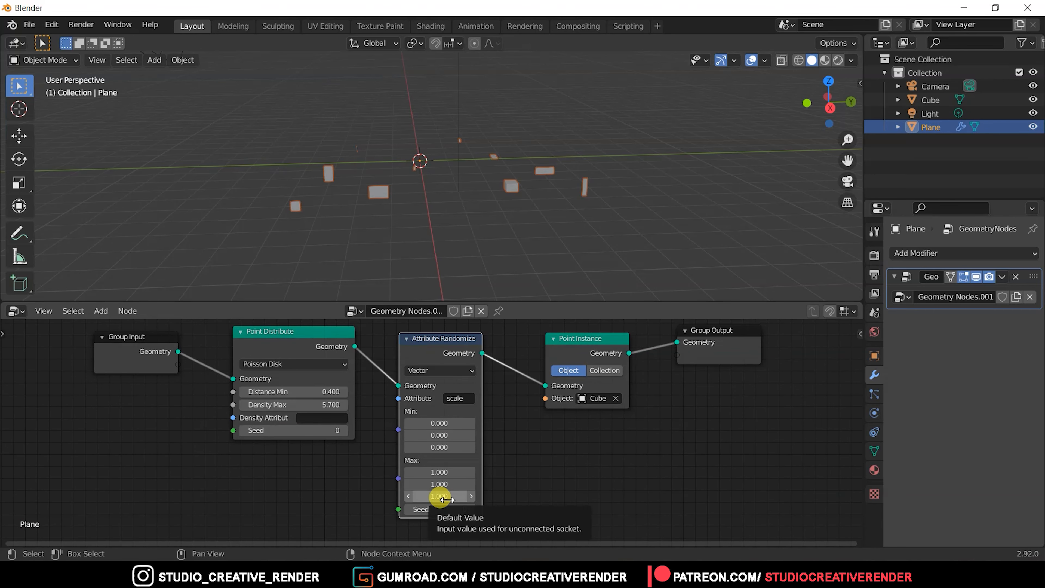
Set the Attribute Randomize vector Min to 3.2, -1.7, 2.2, and its first two Max values to 3.2 and 0
{"action": "left_click", "coordinate": [439, 423]}
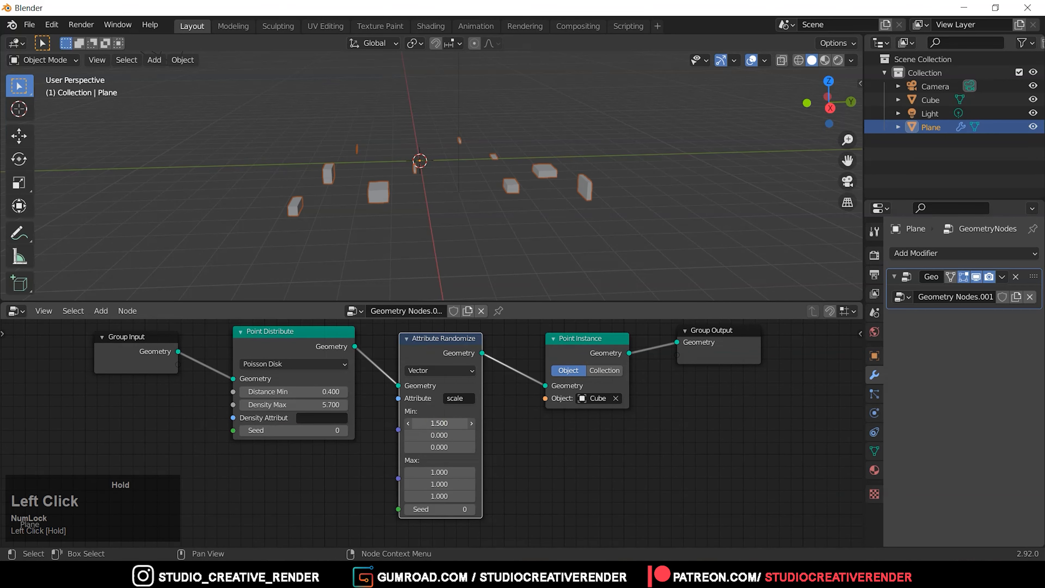
{"action": "left_click_drag", "start_coordinate": [431, 431], "coordinate": [490, 445]}
{"action": "left_click_drag", "start_coordinate": [439, 472], "coordinate": [411, 484]}
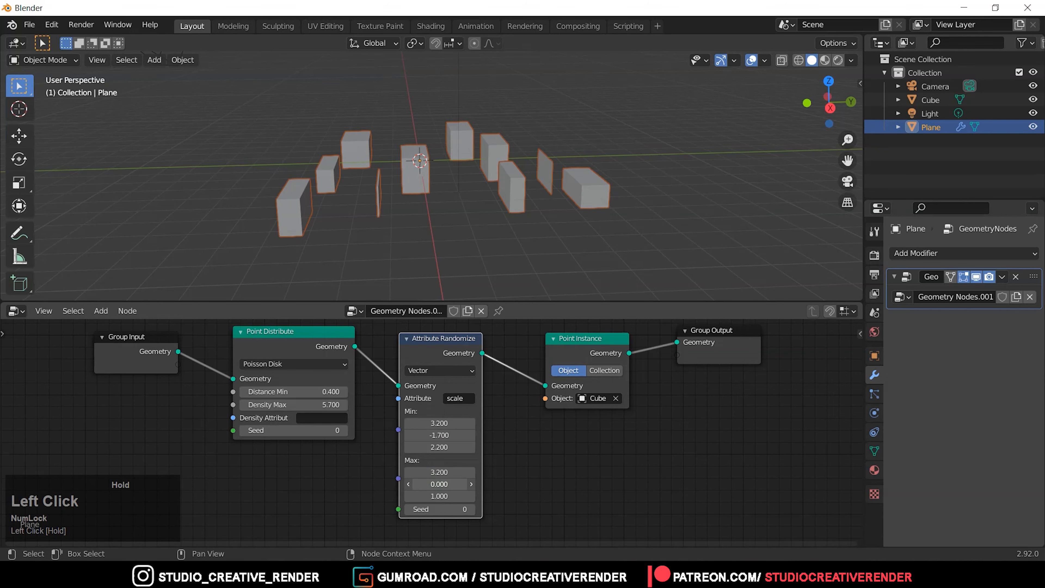
{"action": "middle_click_drag", "start_coordinate": [583, 213], "coordinate": [563, 214]}
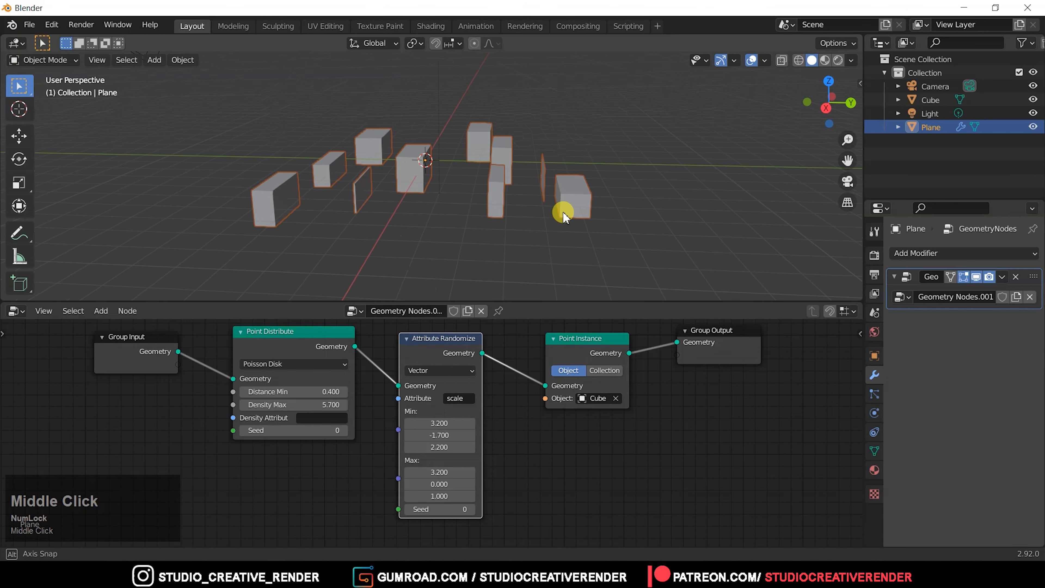
Switch the Attribute Randomize data type back to Float, and deselect the plane
{"action": "left_click", "coordinate": [428, 370]}
{"action": "left_click", "coordinate": [428, 384]}
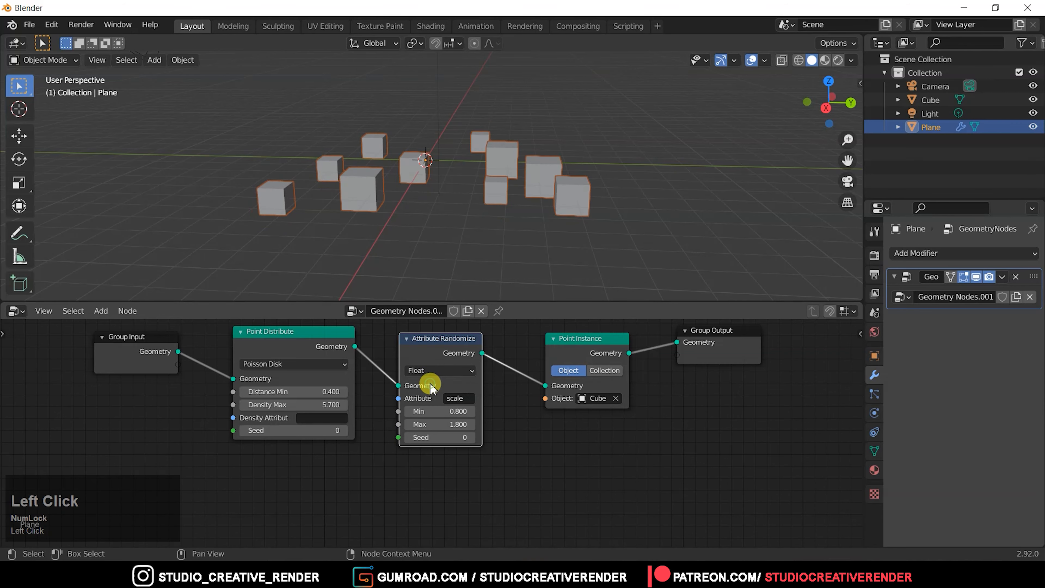
{"action": "middle_click_drag", "start_coordinate": [462, 168], "coordinate": [557, 193]}
{"action": "left_click", "coordinate": [612, 206]}
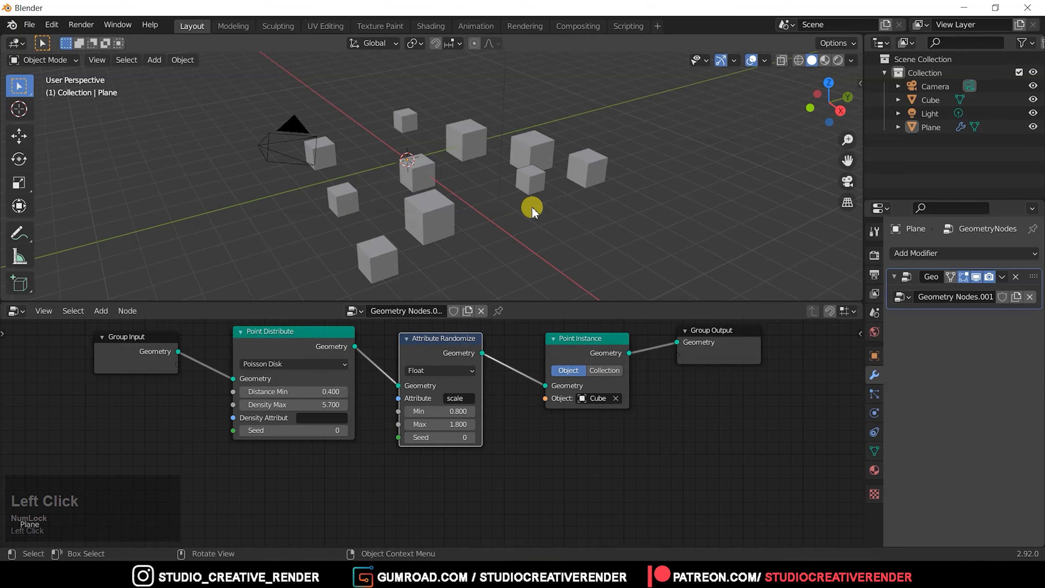
Move Point Instance and Group Output together away from Attribute Randomize, making room for another node
{"action": "middle_click_drag", "start_coordinate": [521, 410], "coordinate": [490, 439]}
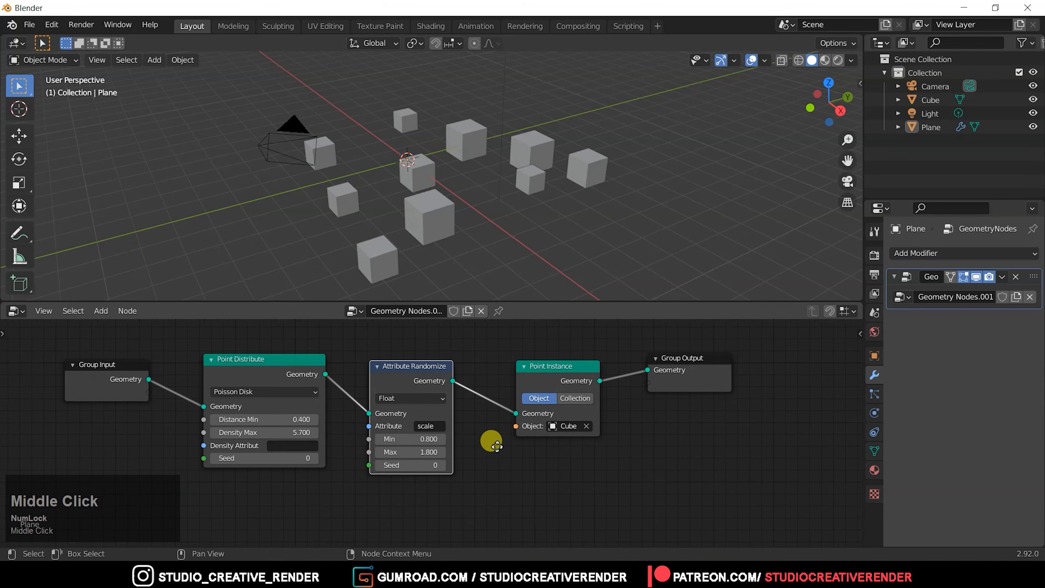
{"action": "left_click_drag", "start_coordinate": [534, 331], "coordinate": [736, 467]}
{"action": "left_click_drag", "start_coordinate": [565, 368], "coordinate": [656, 364]}
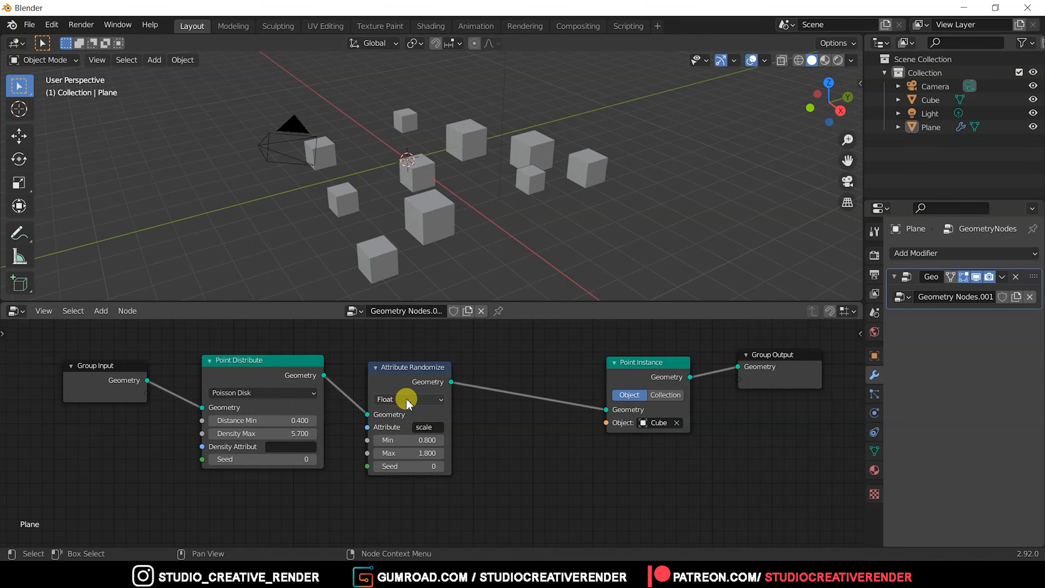
{"action": "left_click_drag", "start_coordinate": [401, 366], "coordinate": [415, 357]}
{"action": "middle_click_drag", "start_coordinate": [763, 452], "coordinate": [747, 449]}
{"action": "middle_click_drag", "start_coordinate": [258, 377], "coordinate": [236, 384]}
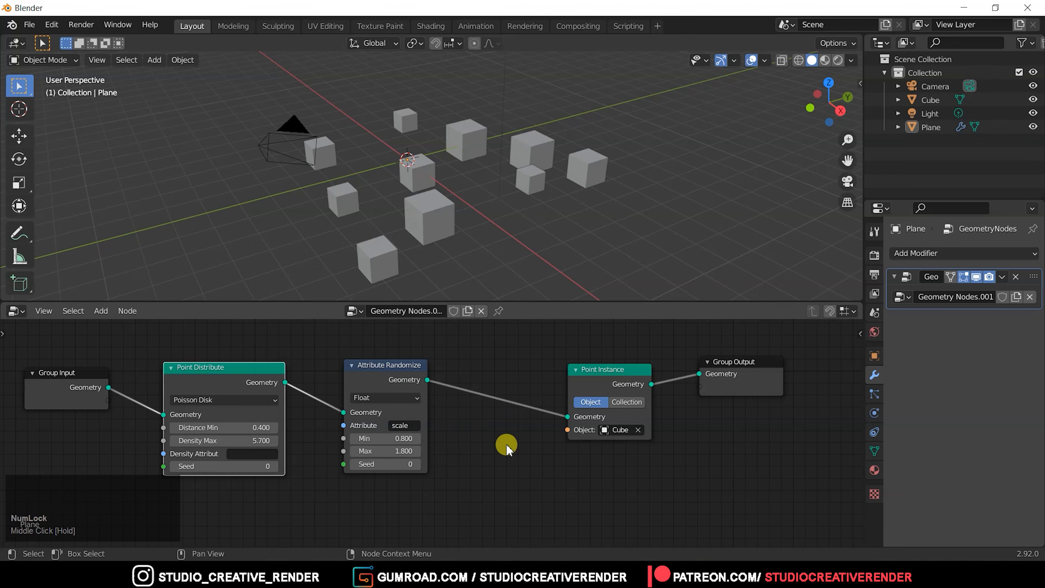
Insert a second Attribute Randomize node between the scale randomizer and Point Instance
{"action": "key", "text": "shift+a"}
{"action": "mouse_move", "coordinate": [506, 430]}
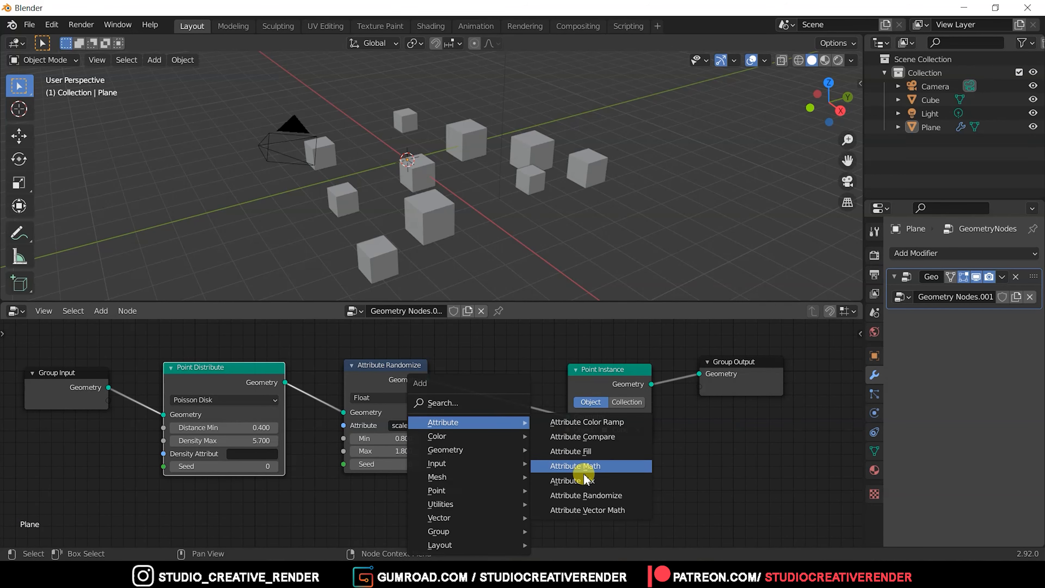
{"action": "left_click", "coordinate": [585, 495]}
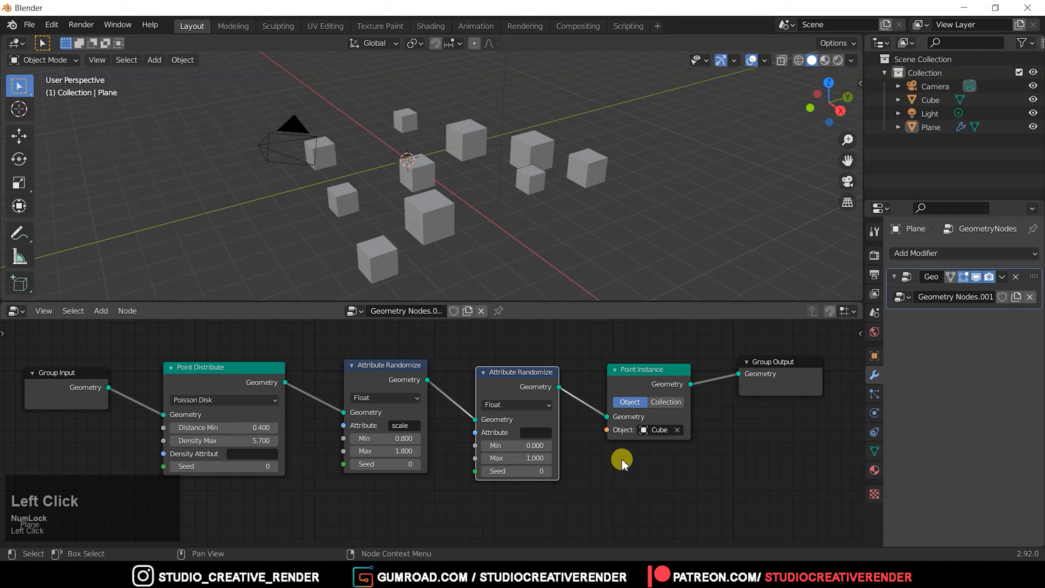
Set the second Attribute Randomize node's attribute to rotation
{"action": "left_click", "coordinate": [549, 428]}
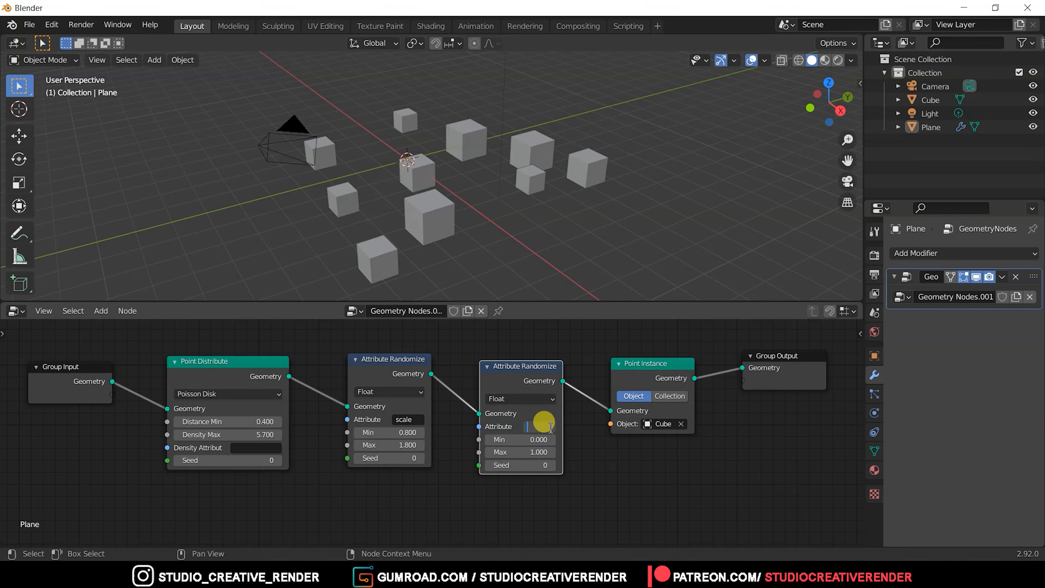
{"action": "type", "text": "ro"}
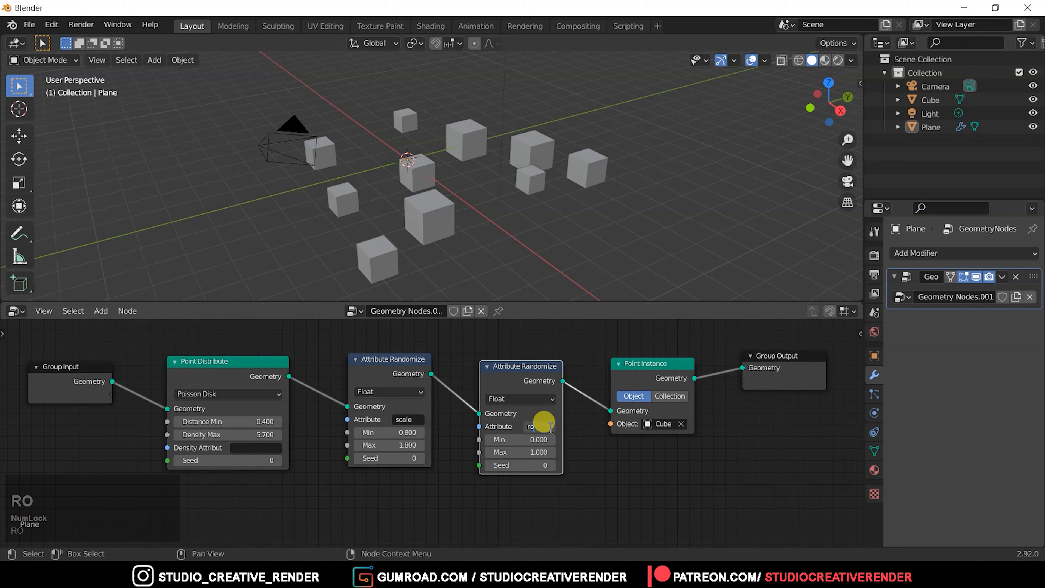
{"action": "type", "text": "tatio"}
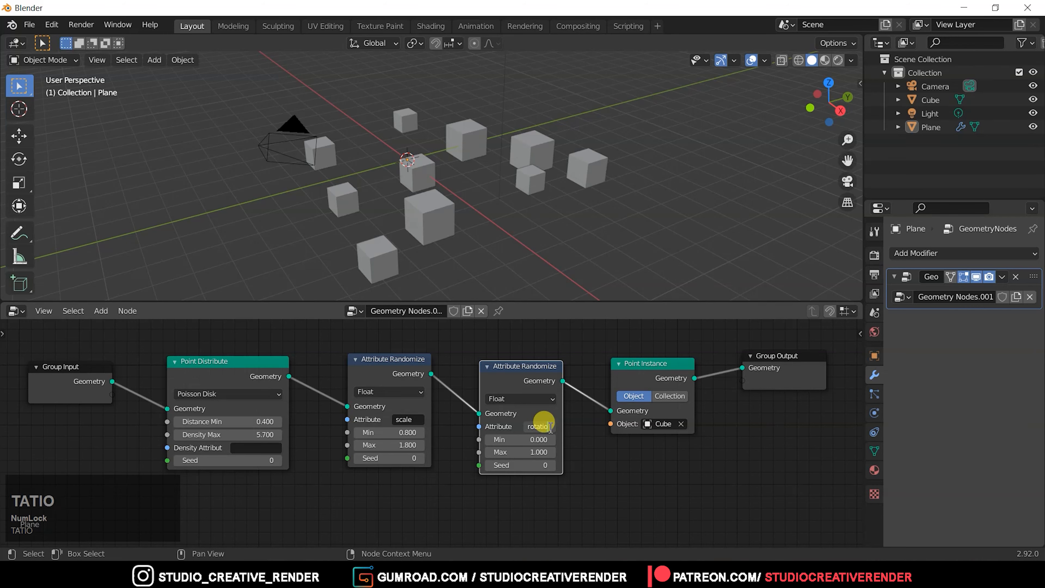
{"action": "type", "text": "n"}
{"action": "key", "text": "Return"}
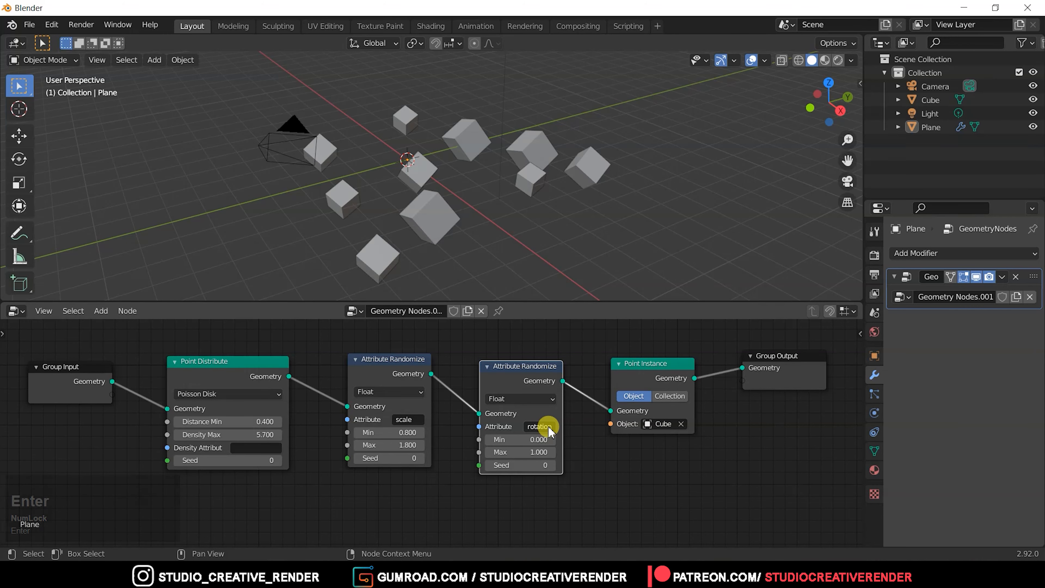
{"action": "middle_click_drag", "start_coordinate": [501, 187], "coordinate": [383, 167]}
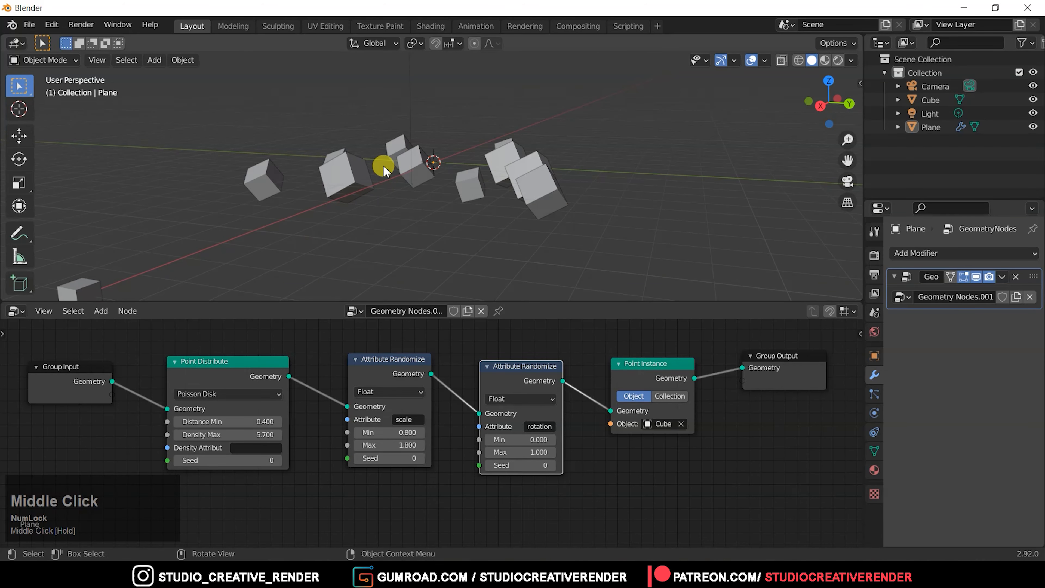
Set the rotation randomizer's Min to 1.9, keeping its data type as Float
{"action": "left_click", "coordinate": [591, 473]}
{"action": "left_click", "coordinate": [537, 367]}
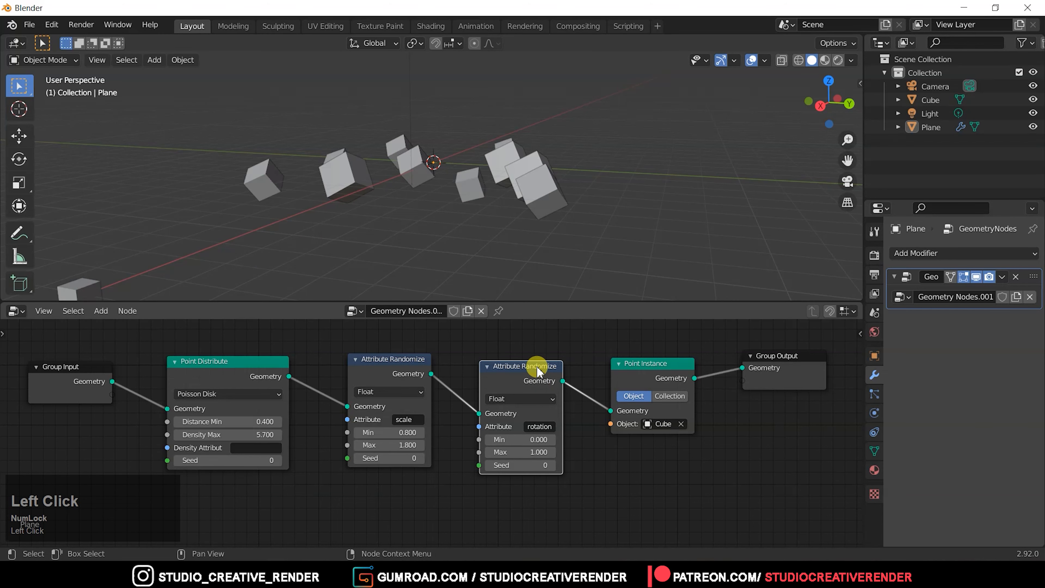
{"action": "left_click", "coordinate": [538, 399]}
{"action": "left_click", "coordinate": [537, 410]}
{"action": "mouse_move", "coordinate": [532, 435]}
{"action": "left_mouse_down"}
{"action": "mouse_move", "coordinate": [571, 435]}
{"action": "mouse_move", "coordinate": [539, 435]}
{"action": "left_mouse_up"}
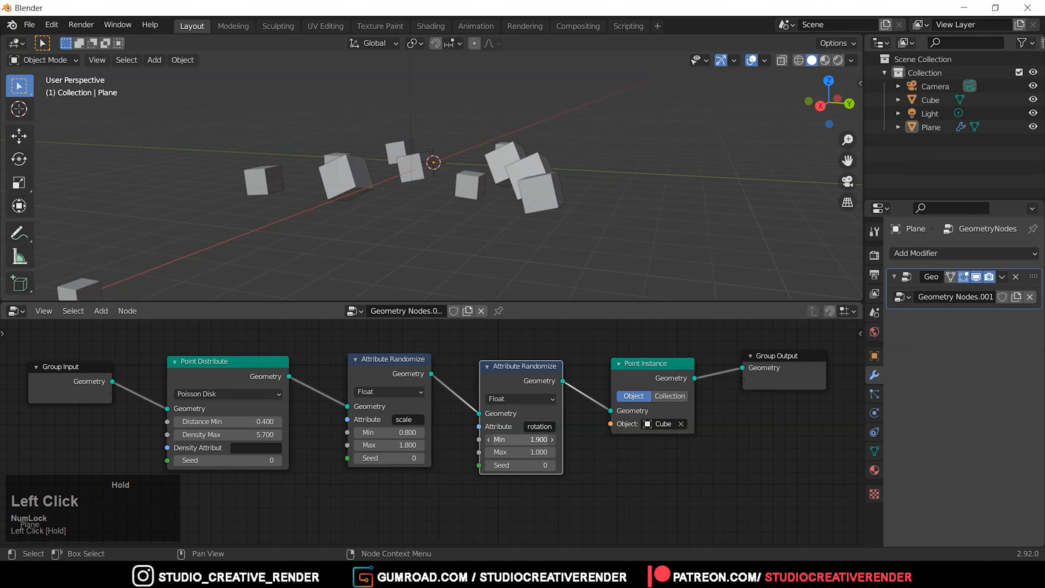
{"action": "left_click", "coordinate": [535, 398]}
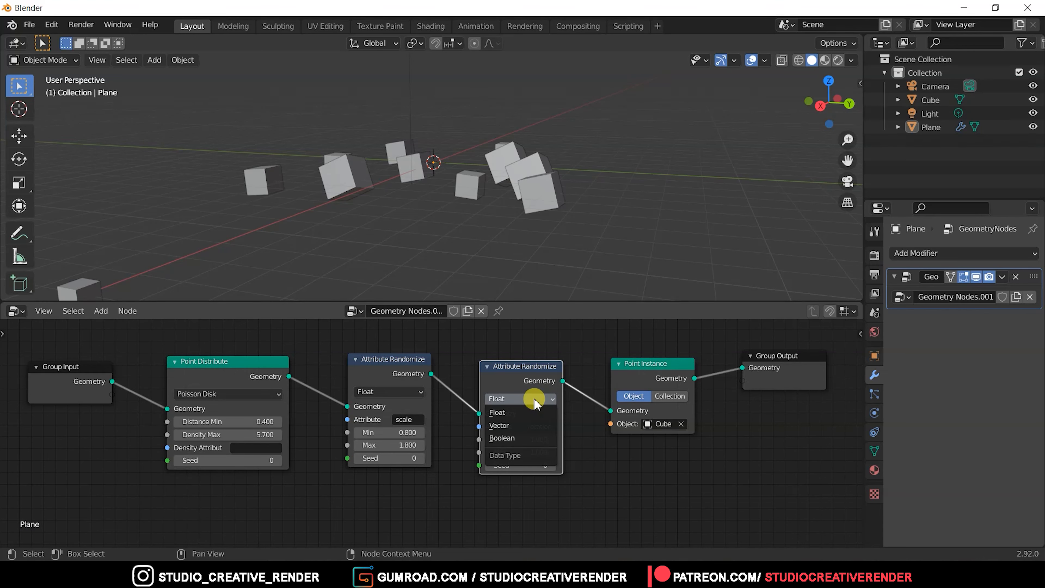
{"action": "left_click", "coordinate": [625, 468]}
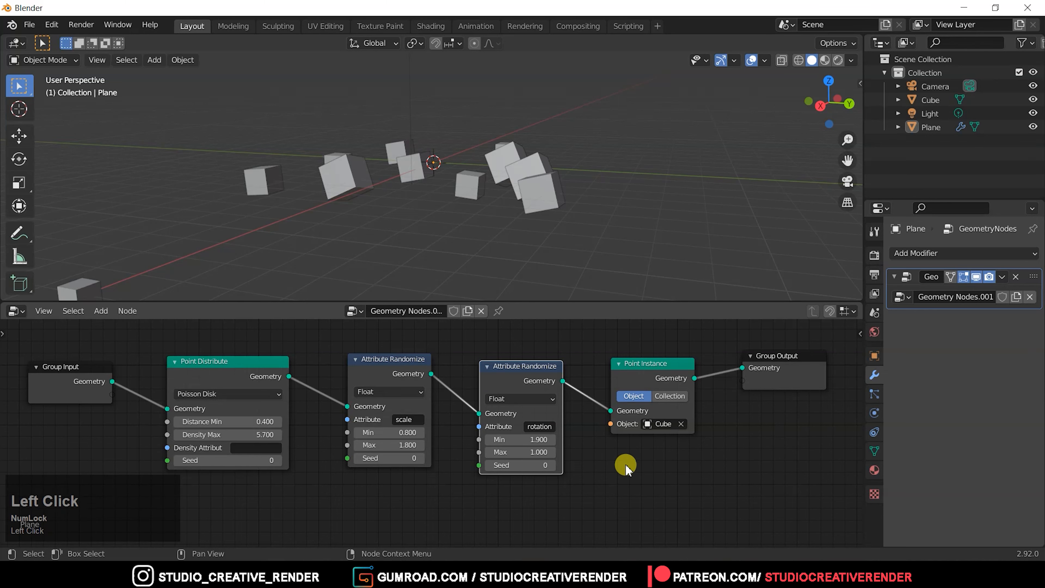
Switch the rotation randomizer's data type to Vector
{"action": "left_click", "coordinate": [527, 367]}
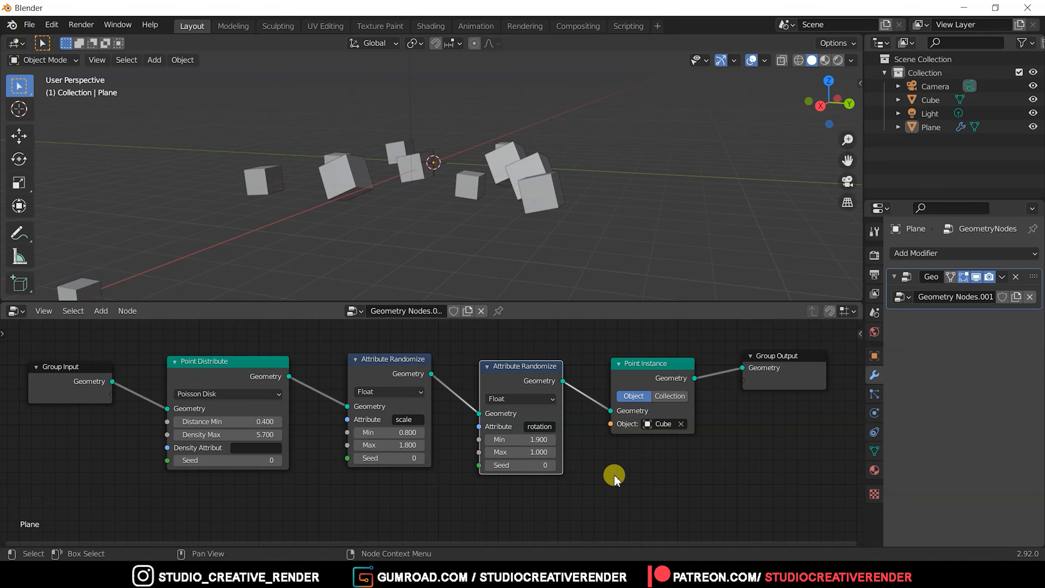
{"action": "left_click", "coordinate": [530, 399]}
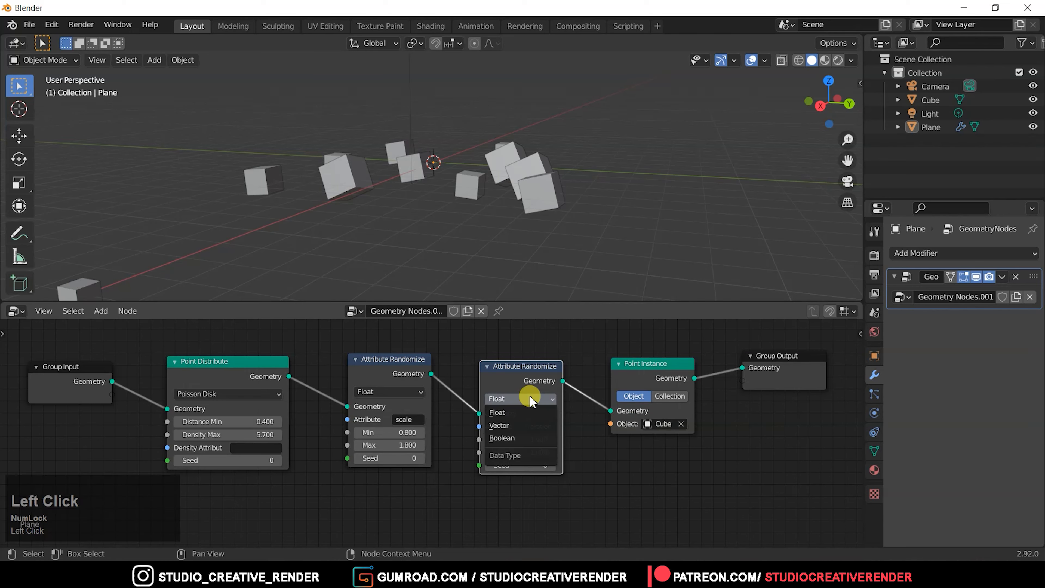
{"action": "left_click", "coordinate": [530, 425]}
{"action": "middle_click_drag", "start_coordinate": [601, 472], "coordinate": [567, 439]}
{"action": "middle_click_drag", "start_coordinate": [506, 213], "coordinate": [350, 224]}
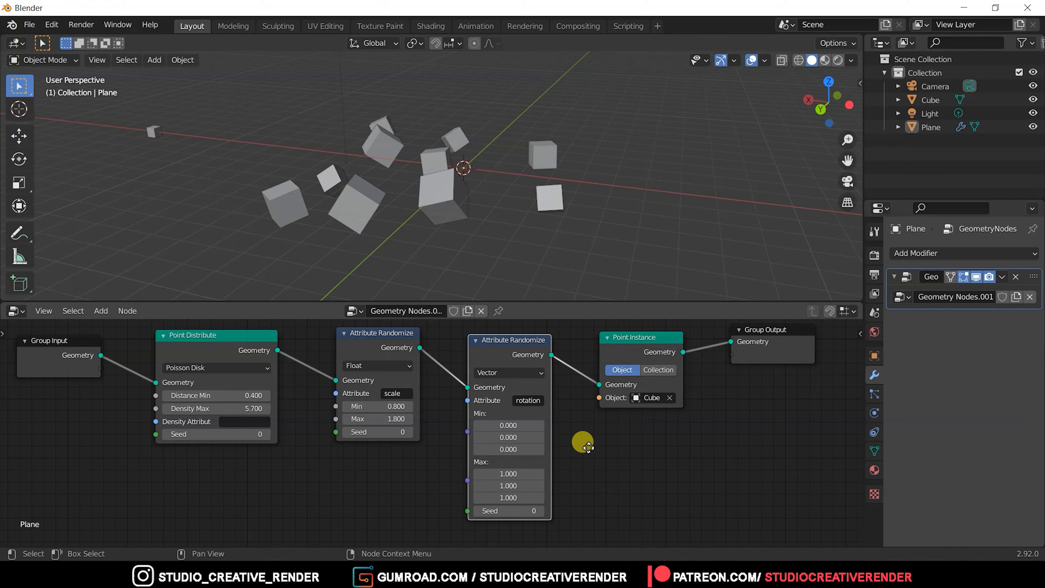
Set the rotation randomizer's first two Min values to 2.2 and -1.7, and its Max values to 1.2, -1.2 and 2.4
{"action": "middle_click_drag", "start_coordinate": [582, 439], "coordinate": [579, 442]}
{"action": "left_click_drag", "start_coordinate": [493, 417], "coordinate": [555, 417]}
{"action": "left_click_drag", "start_coordinate": [492, 434], "coordinate": [506, 490]}
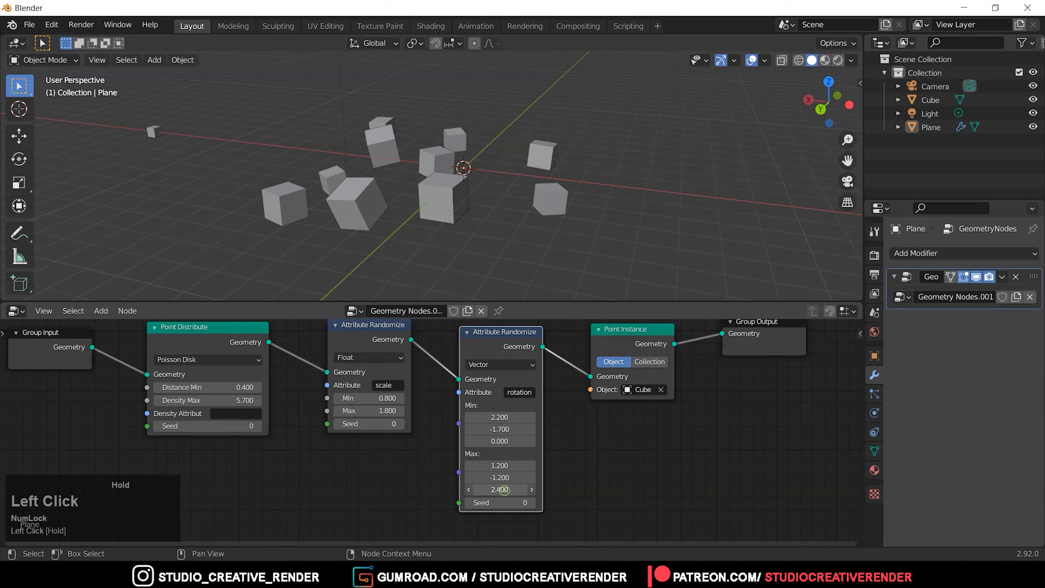
Move Point Instance and Group Output together away from the rotation randomizer, leaving room for another node
{"action": "middle_click_drag", "start_coordinate": [593, 449], "coordinate": [443, 494]}
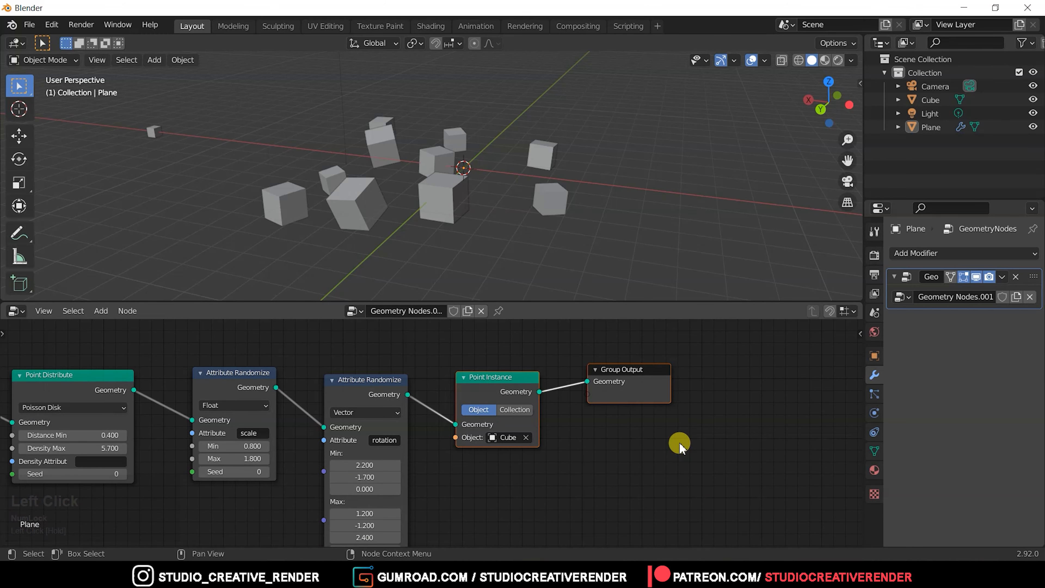
{"action": "key", "text": "g"}
{"action": "left_click", "coordinate": [834, 443]}
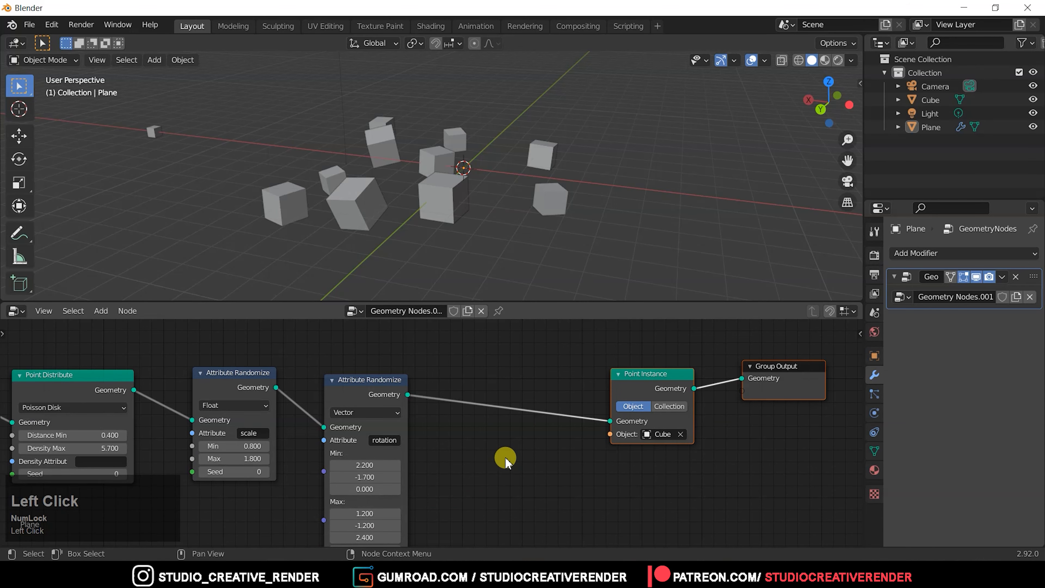
Insert a third Attribute Randomize node between the rotation randomizer and Point Instance
{"action": "middle_click_drag", "start_coordinate": [505, 461], "coordinate": [482, 433]}
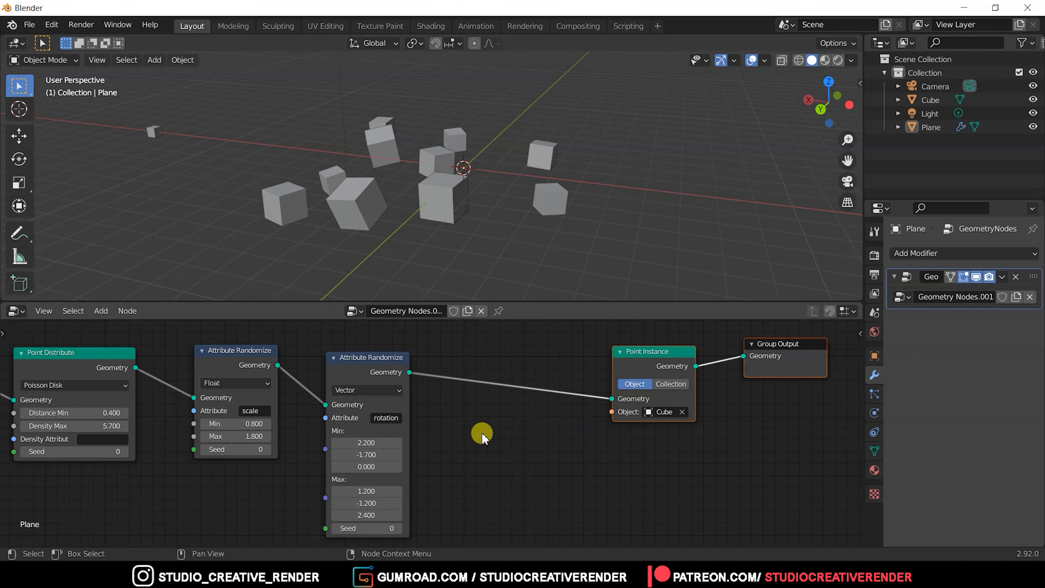
{"action": "key", "text": "shift+a"}
{"action": "mouse_move", "coordinate": [481, 420]}
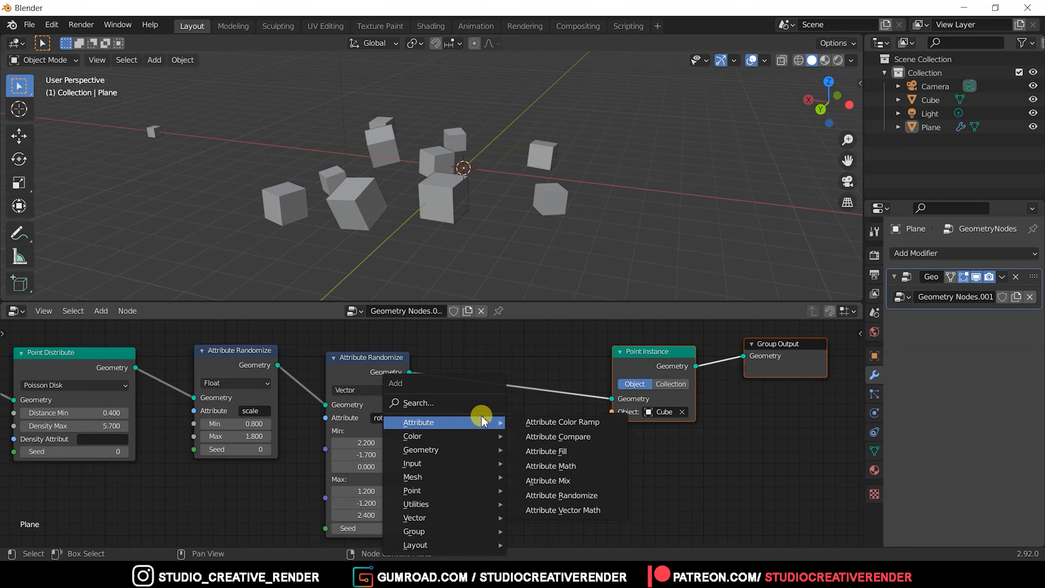
{"action": "left_click", "coordinate": [551, 493]}
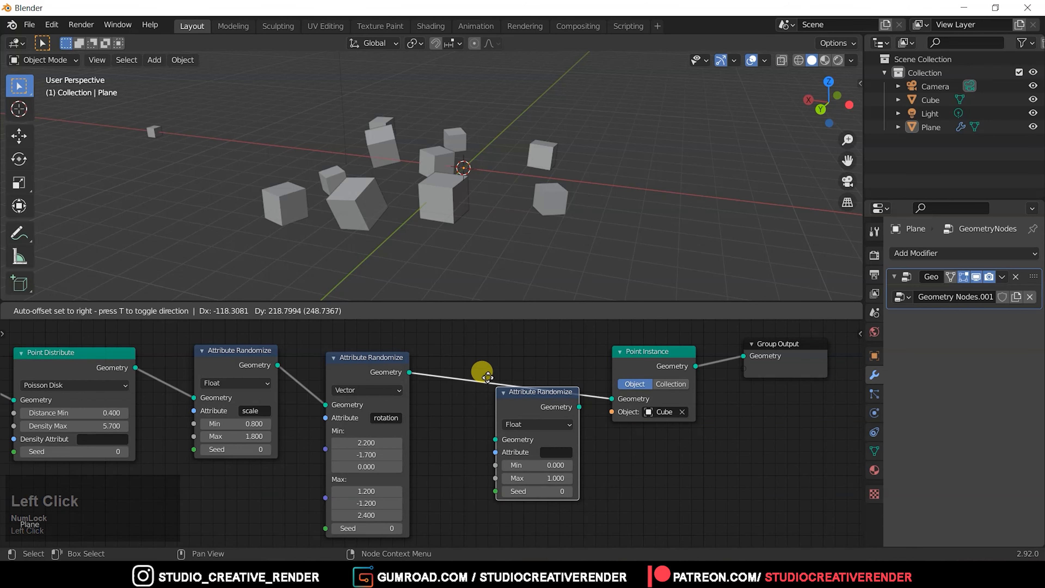
{"action": "left_click", "coordinate": [482, 373]}
Set the third Attribute Randomize node's attribute to position, leaving its data type as Float
{"action": "left_click", "coordinate": [540, 434]}
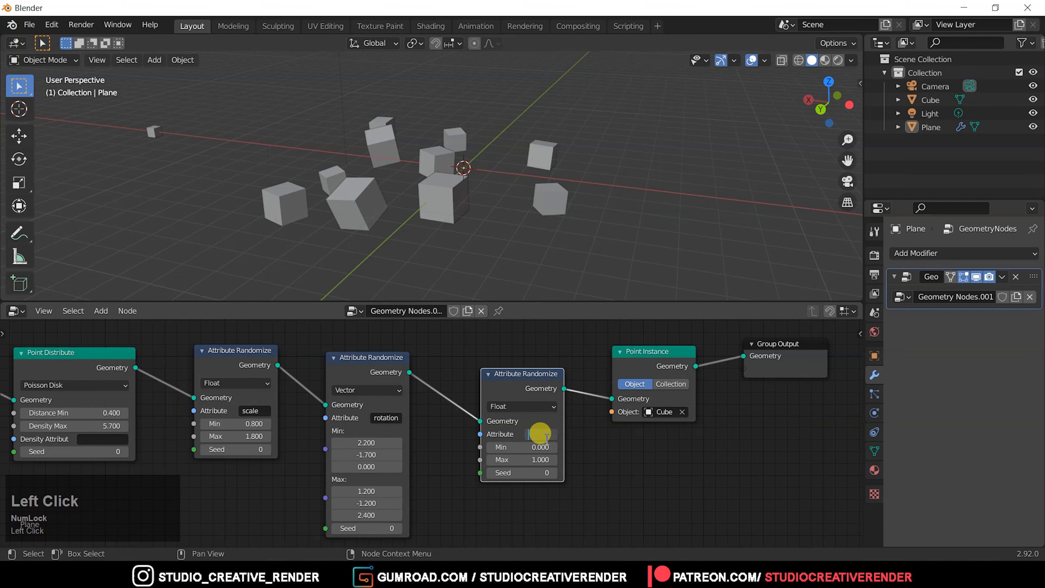
{"action": "type", "text": "p"}
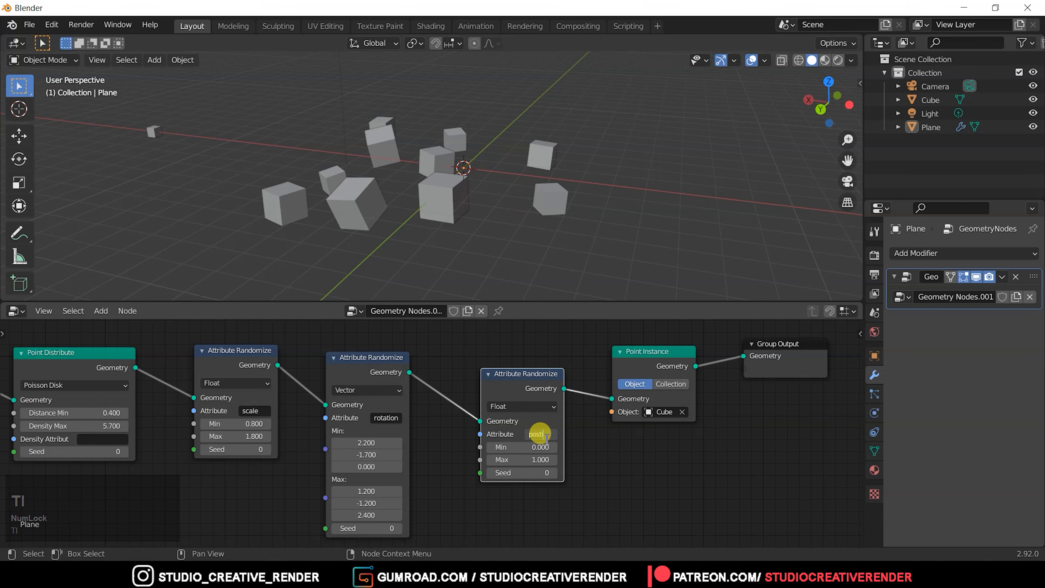
{"action": "type", "text": "osition"}
{"action": "key", "text": "Return"}
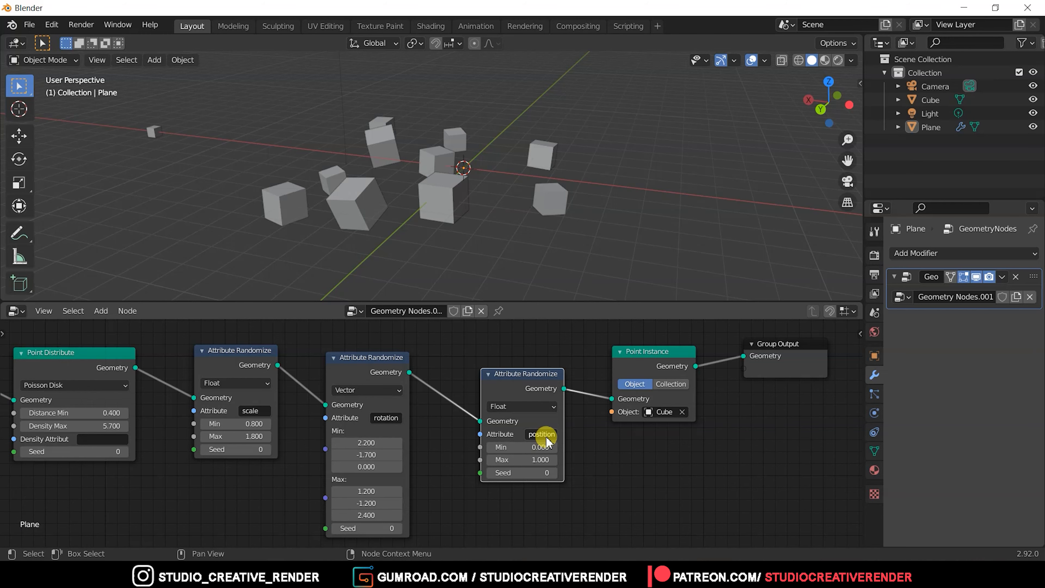
{"action": "left_click", "coordinate": [530, 407]}
{"action": "left_click", "coordinate": [608, 448]}
{"action": "middle_click_drag", "start_coordinate": [518, 293], "coordinate": [518, 264]}
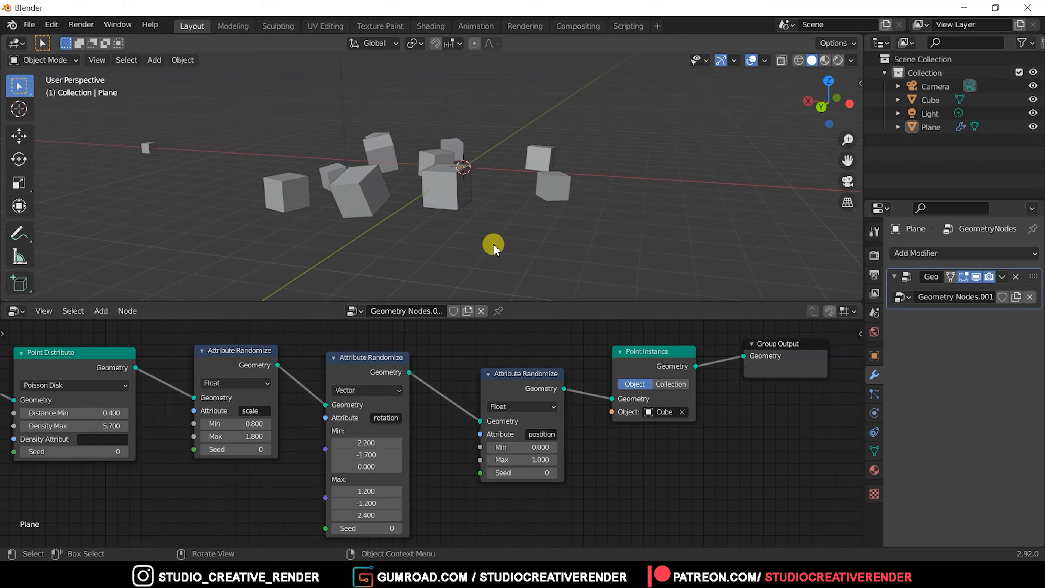
{"action": "middle_click_drag", "start_coordinate": [495, 247], "coordinate": [494, 252]}
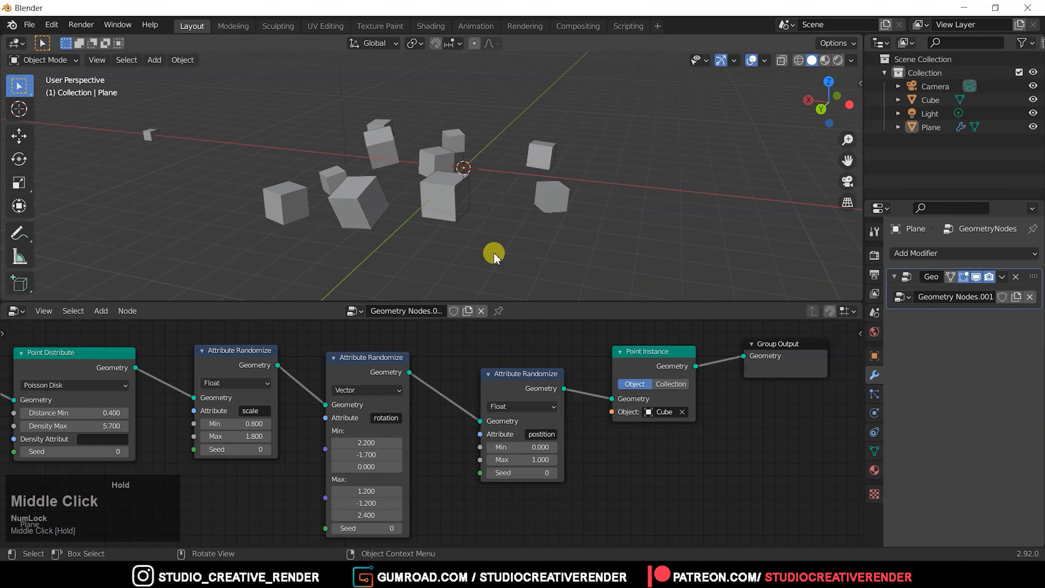
Switch the position randomizer's data type to Vector and set its first Min value to 0
{"action": "left_click", "coordinate": [522, 407]}
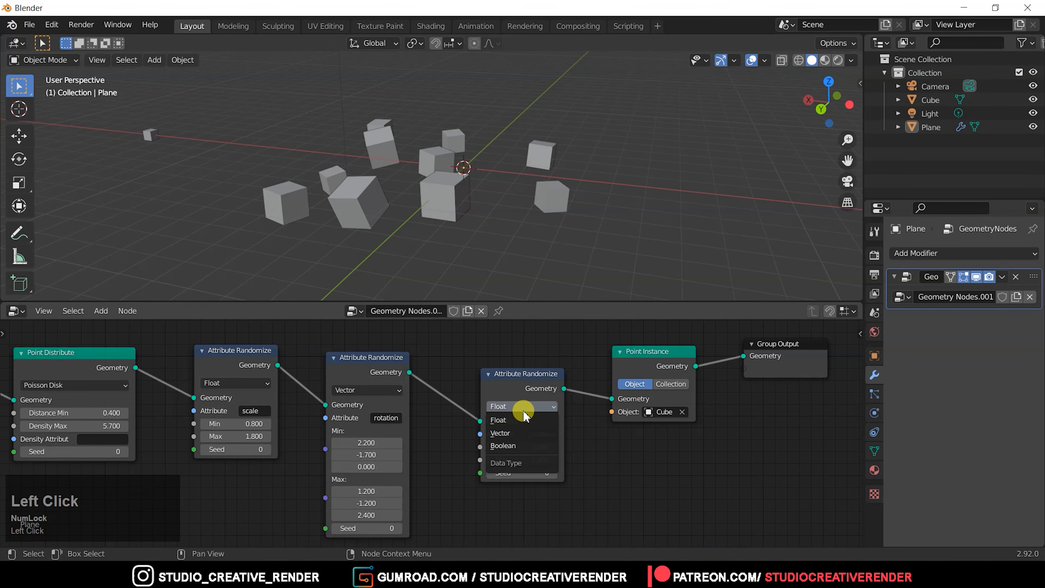
{"action": "left_click", "coordinate": [519, 431]}
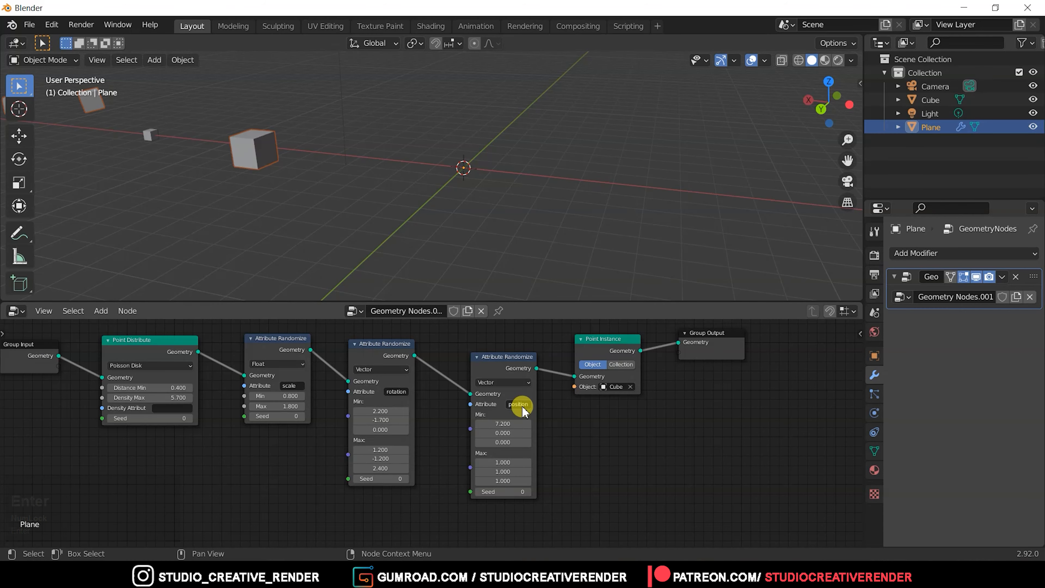
{"action": "left_click", "coordinate": [512, 423]}
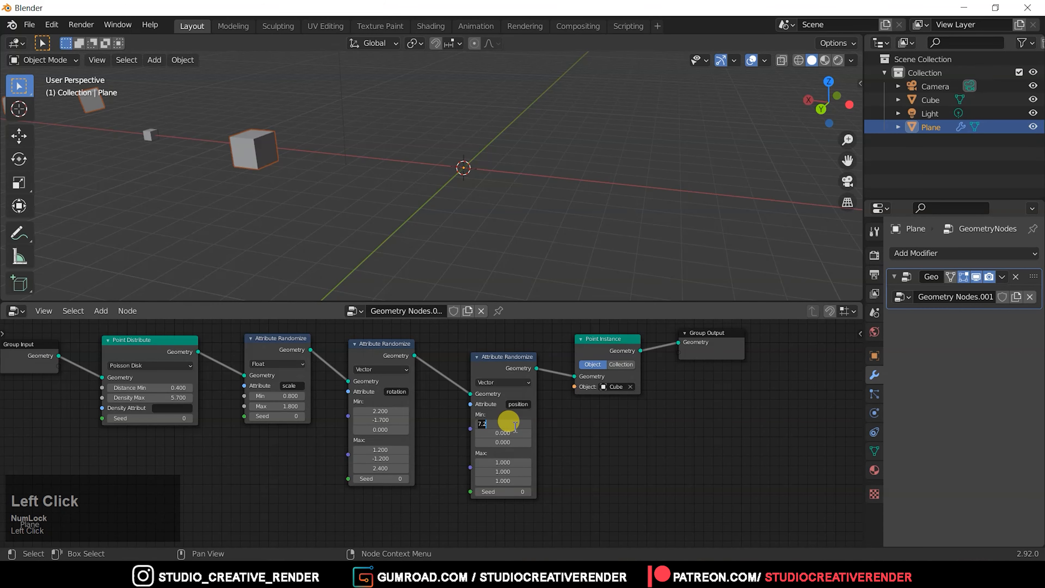
{"action": "type", "text": "0"}
{"action": "key", "text": "Return"}
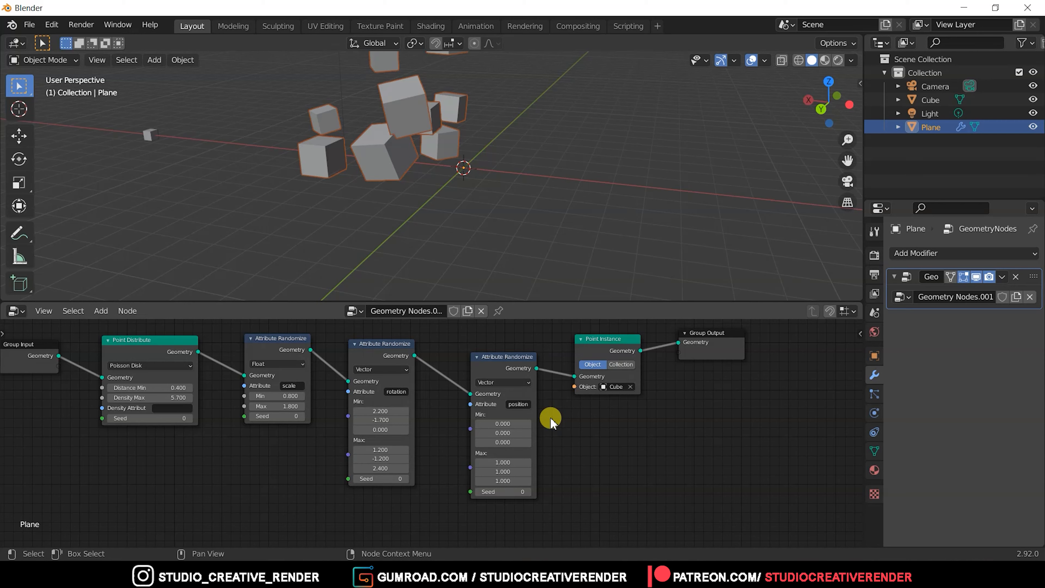
Set the position randomizer's Min values to -1.2, 1.9 and 0.1, and its first two Max values to 2.2 and 0
{"action": "mouse_move", "coordinate": [571, 430]}
{"action": "middle_mouse_down", "text": "ctrl"}
{"action": "mouse_move", "coordinate": [595, 343]}
{"action": "mouse_move", "coordinate": [579, 429]}
{"action": "middle_mouse_up", "text": "ctrl"}
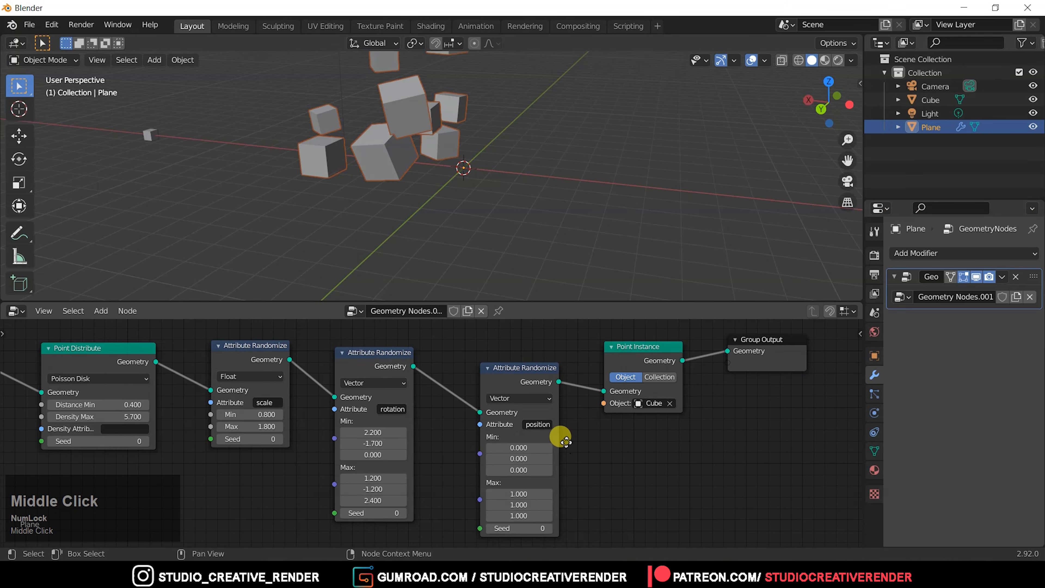
{"action": "middle_click_drag", "start_coordinate": [532, 135], "coordinate": [556, 168], "text": "ctrl"}
{"action": "middle_click_drag", "start_coordinate": [597, 428], "coordinate": [598, 410]}
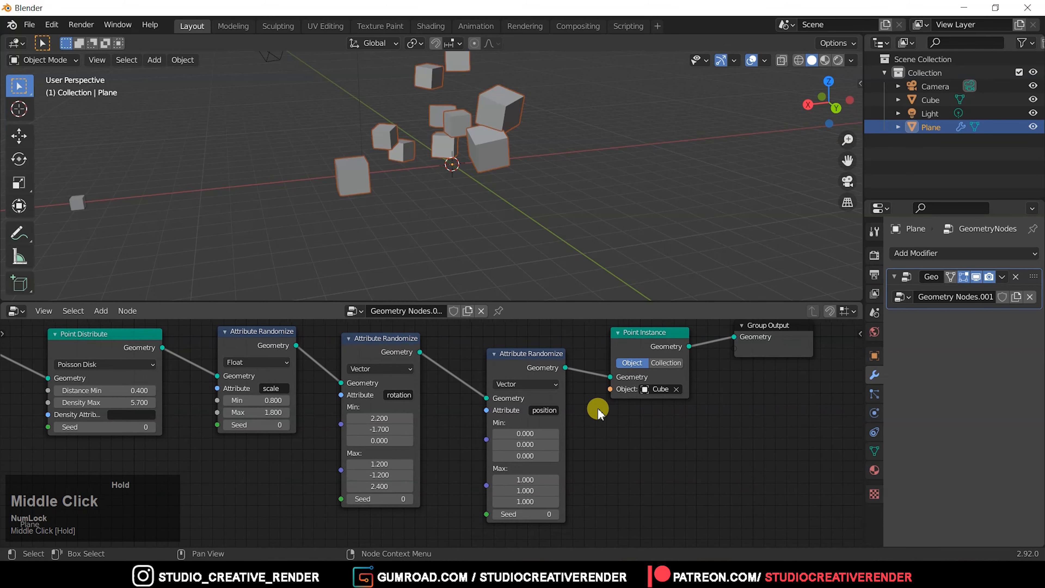
{"action": "left_click_drag", "start_coordinate": [535, 433], "coordinate": [508, 433]}
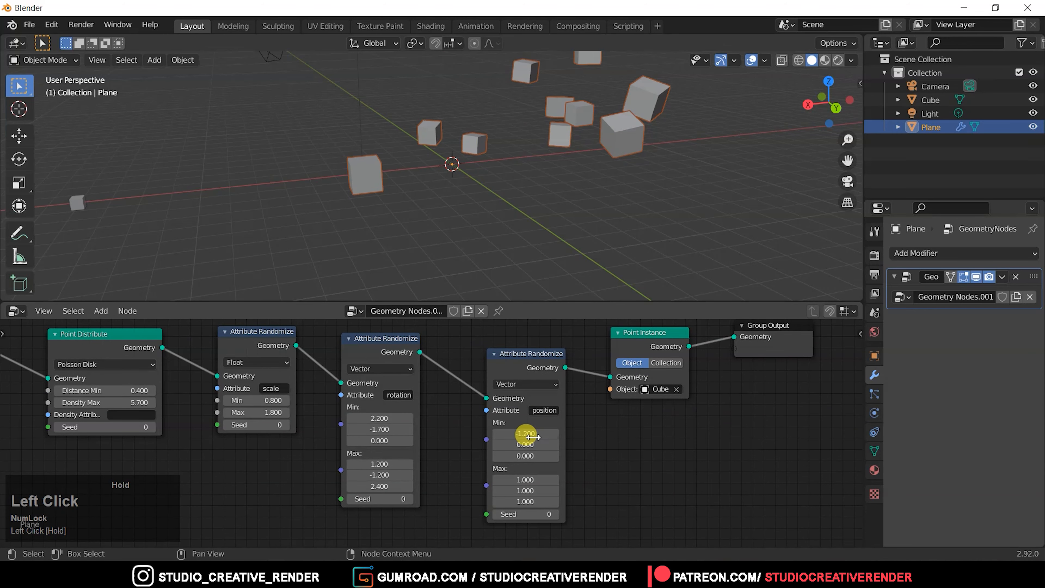
{"action": "left_click_drag", "start_coordinate": [534, 480], "coordinate": [561, 480]}
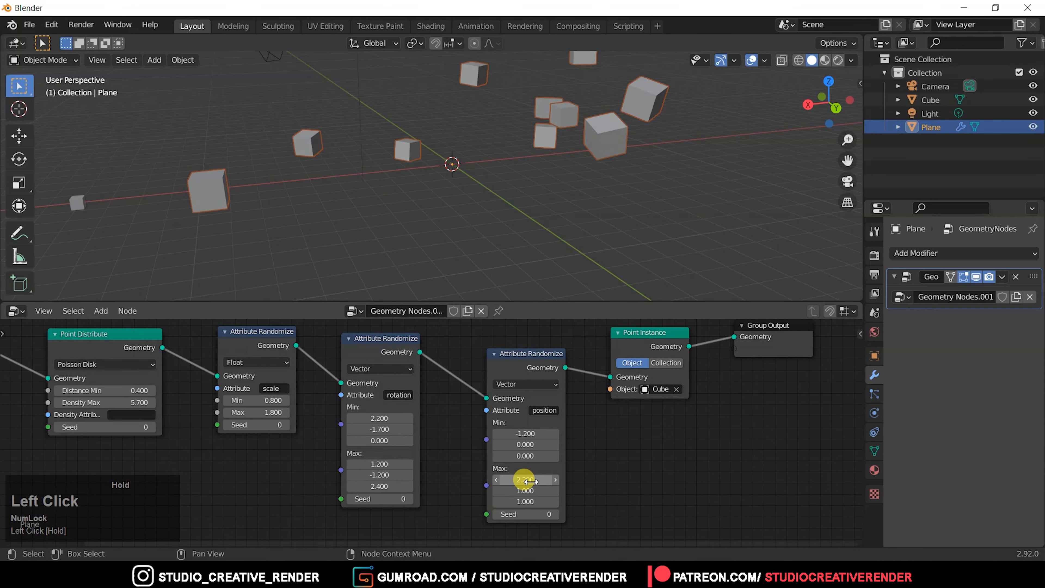
{"action": "left_click_drag", "start_coordinate": [526, 444], "coordinate": [563, 445]}
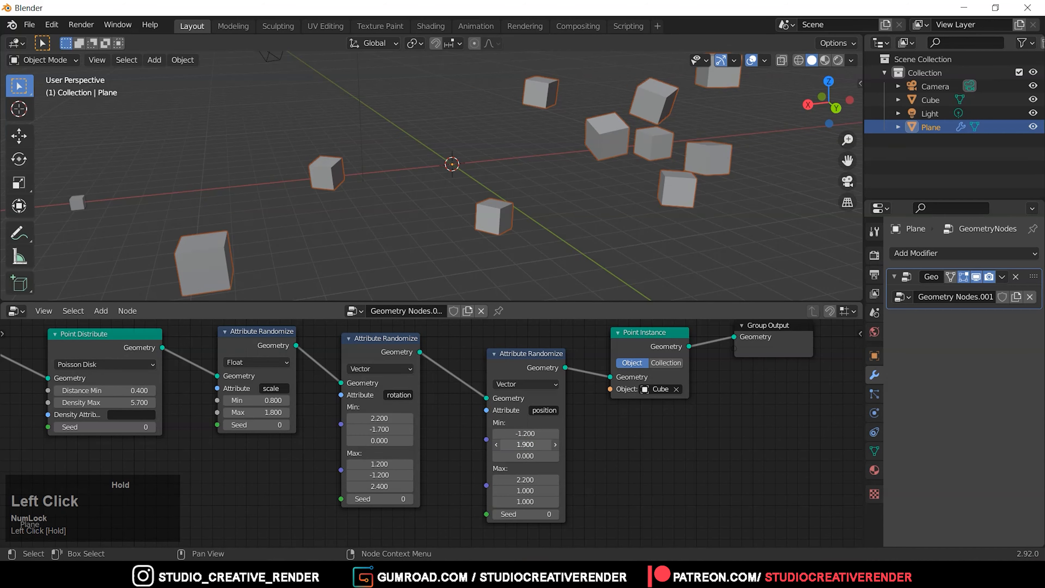
{"action": "left_click_drag", "start_coordinate": [528, 491], "coordinate": [508, 491]}
{"action": "middle_click_drag", "start_coordinate": [522, 179], "coordinate": [553, 188], "text": "ctrl"}
{"action": "left_click_drag", "start_coordinate": [509, 455], "coordinate": [574, 455]}
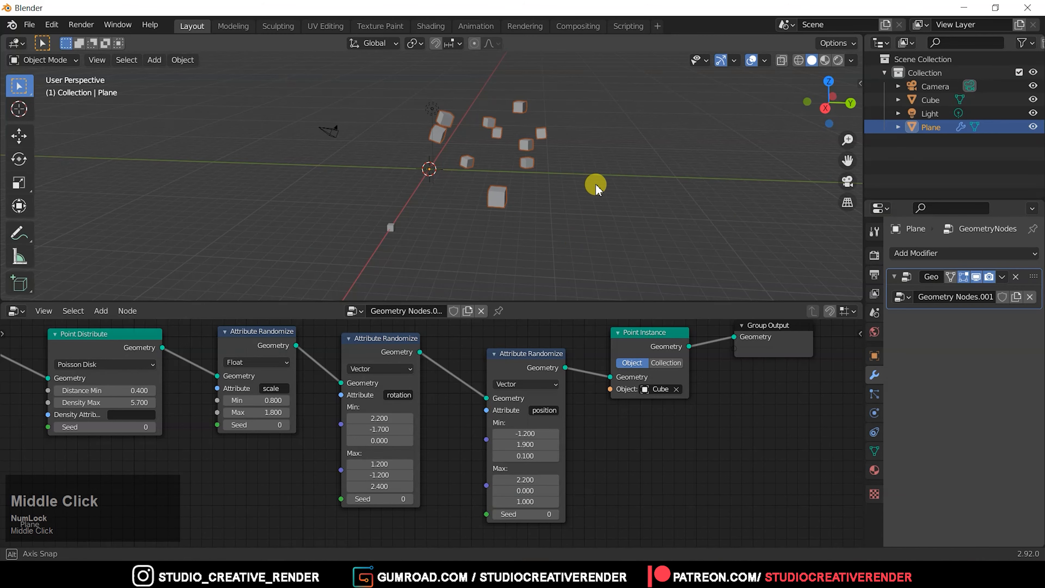
Set the position randomizer's second and third Min values to -0.7 and -0.8, and select that node
{"action": "middle_click_drag", "start_coordinate": [597, 182], "coordinate": [749, 218], "text": "ctrl"}
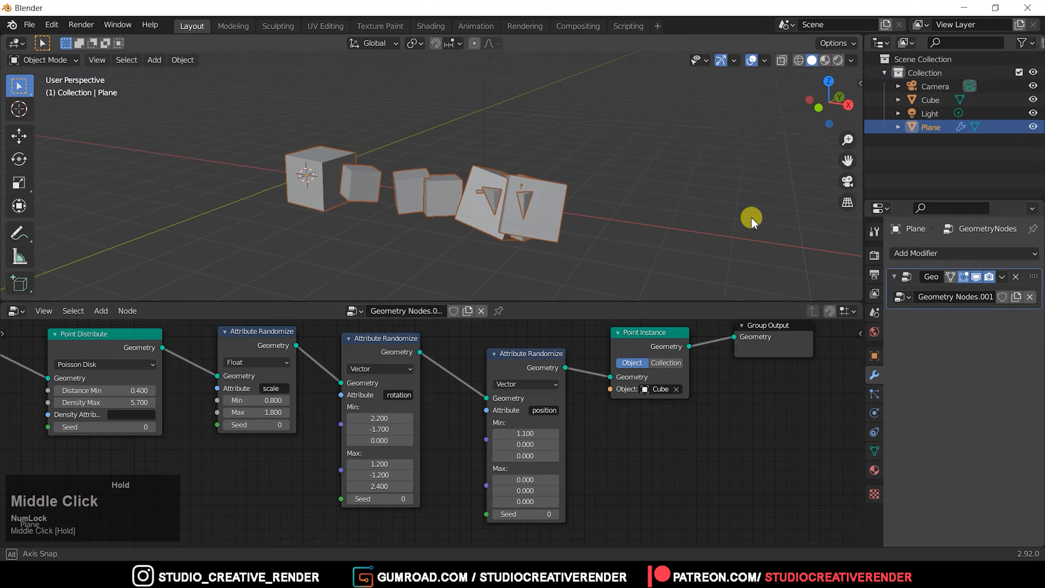
{"action": "left_click", "coordinate": [524, 444]}
{"action": "left_click_drag", "start_coordinate": [524, 444], "coordinate": [493, 460]}
{"action": "middle_click_drag", "start_coordinate": [508, 247], "coordinate": [610, 255]}
{"action": "middle_click_drag", "start_coordinate": [610, 252], "coordinate": [443, 197], "text": "shift"}
{"action": "left_click", "coordinate": [541, 354]}
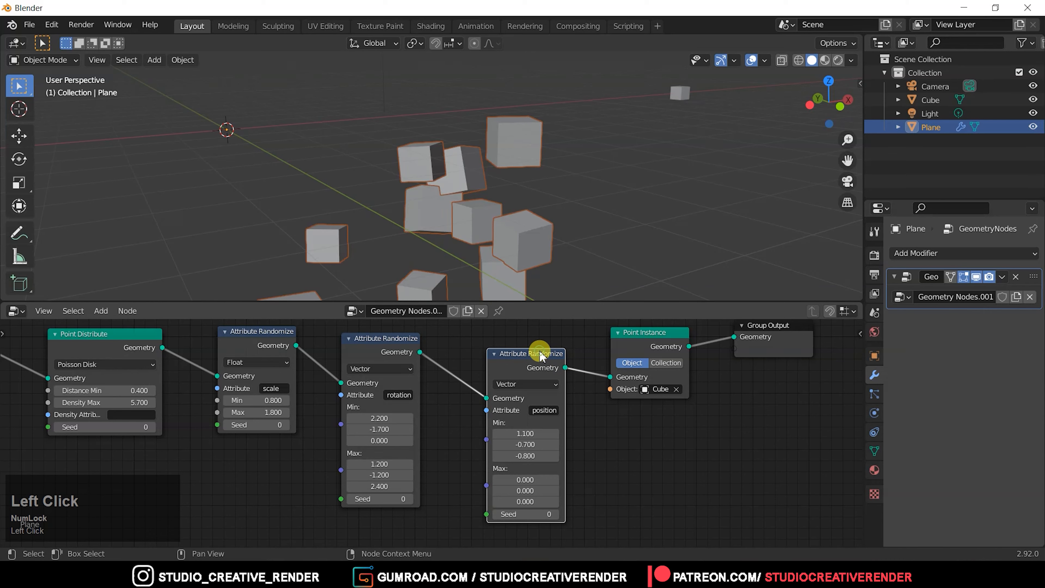
Mute the Attribute Randomize node that controls position
{"action": "key", "text": "m"}
{"action": "middle_click_drag", "start_coordinate": [435, 388], "coordinate": [493, 391]}
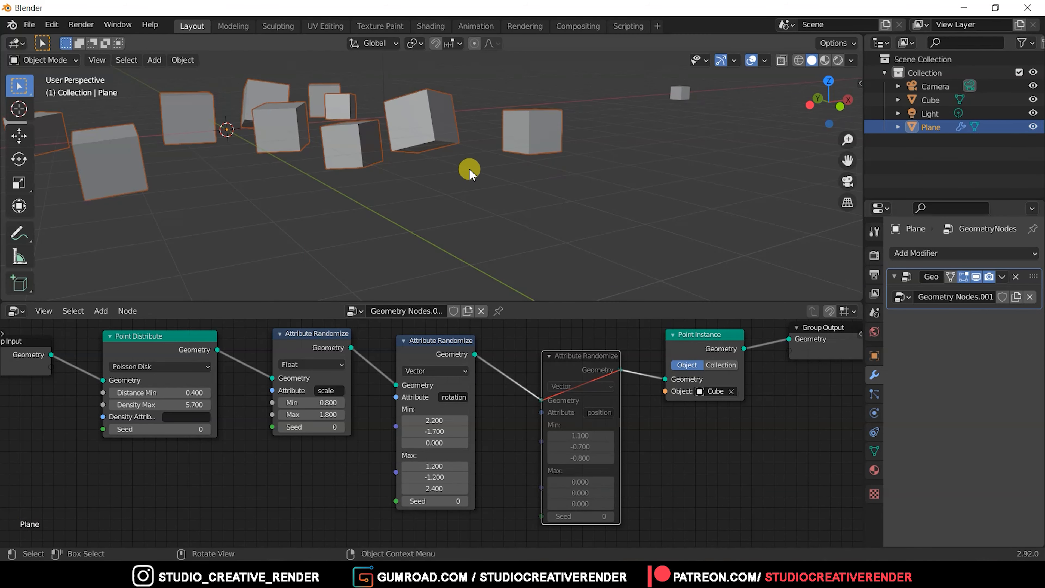
{"action": "left_click", "coordinate": [574, 360]}
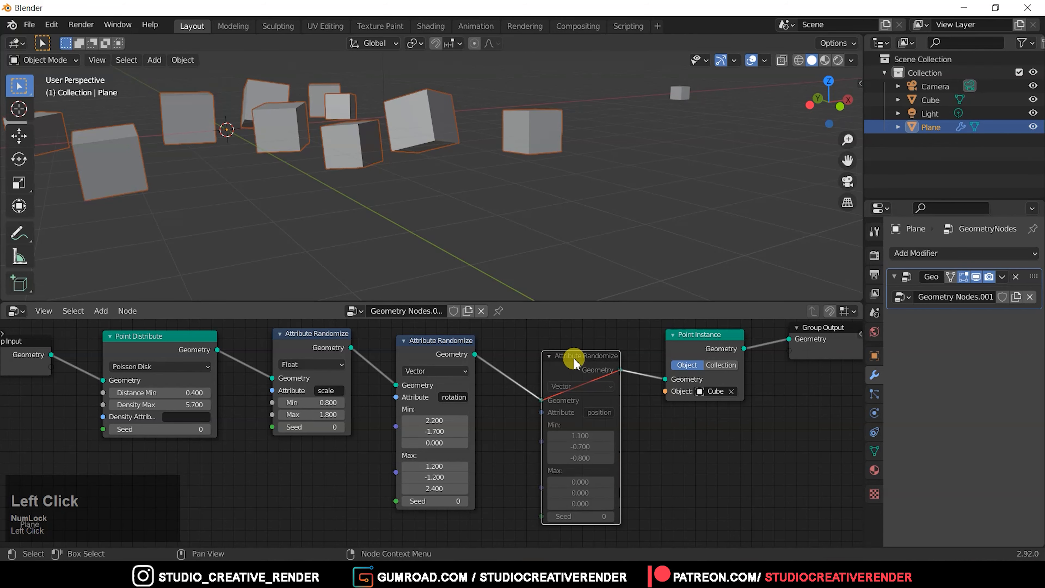
Search the add-ons in the preferences for "node" to check the node add-ons, and close the preferences
{"action": "left_click", "coordinate": [49, 26]}
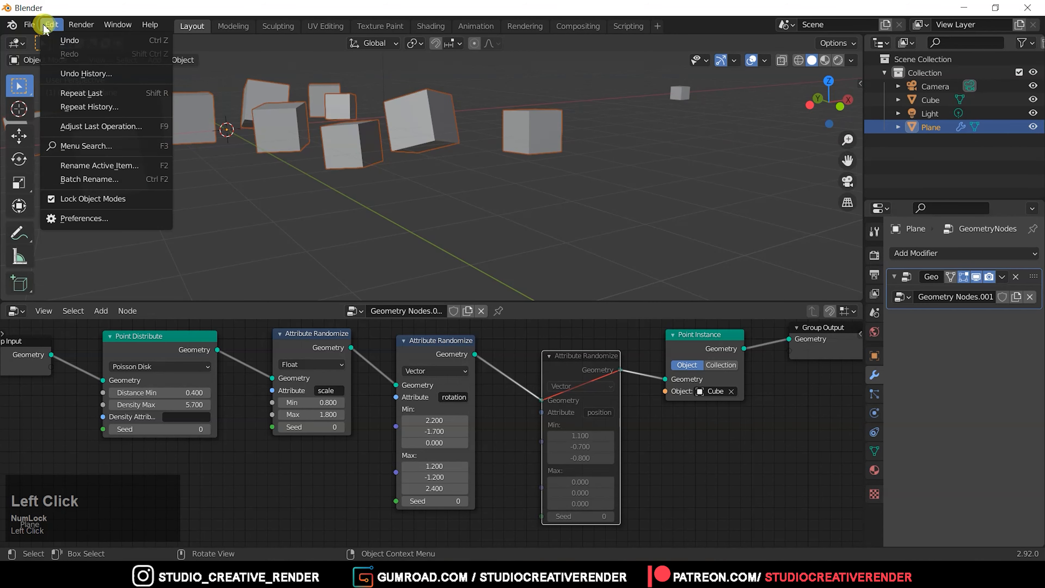
{"action": "left_click", "coordinate": [95, 220]}
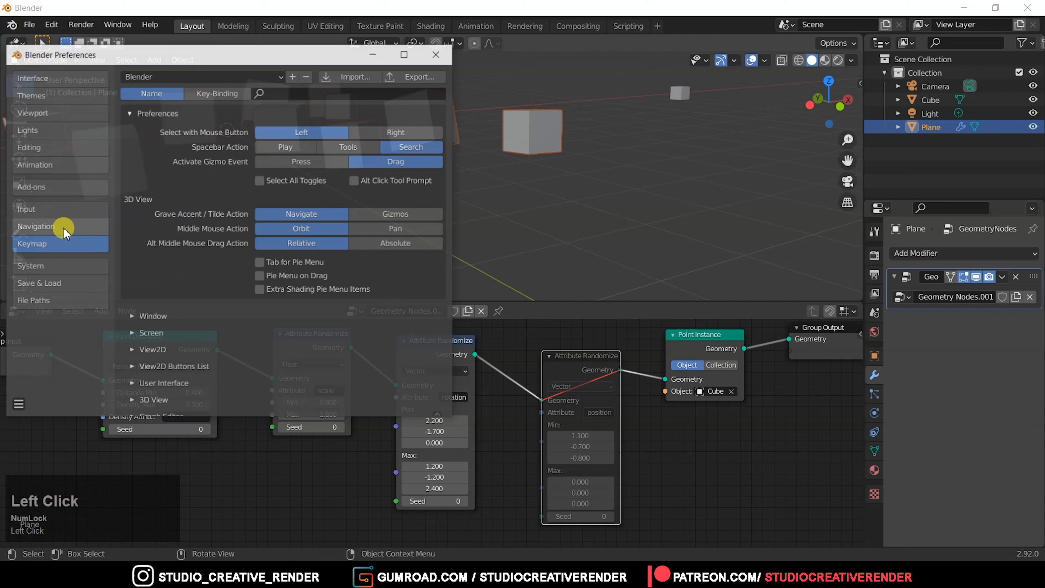
{"action": "left_click", "coordinate": [32, 186]}
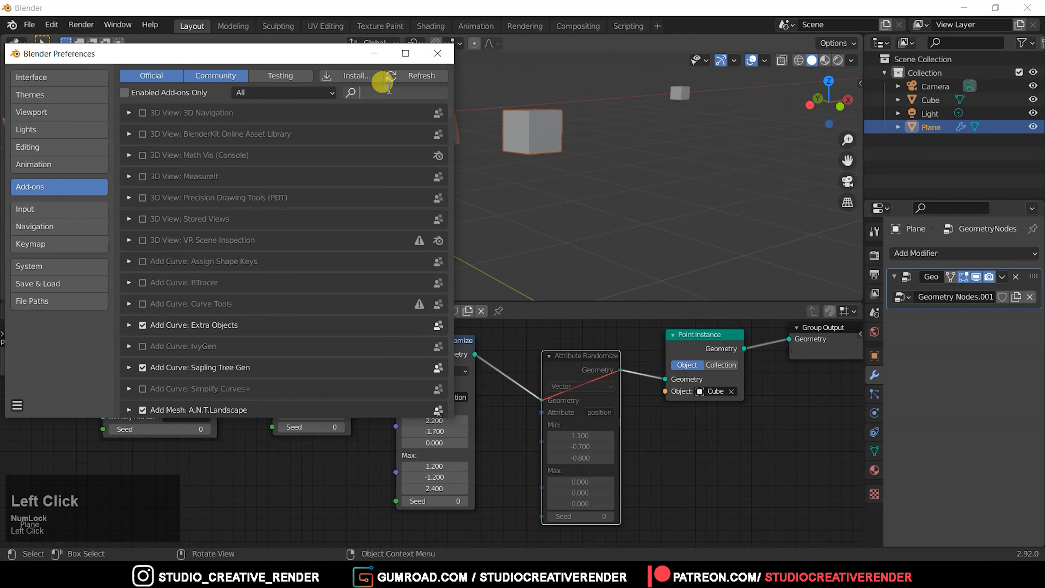
{"action": "type", "text": "node"}
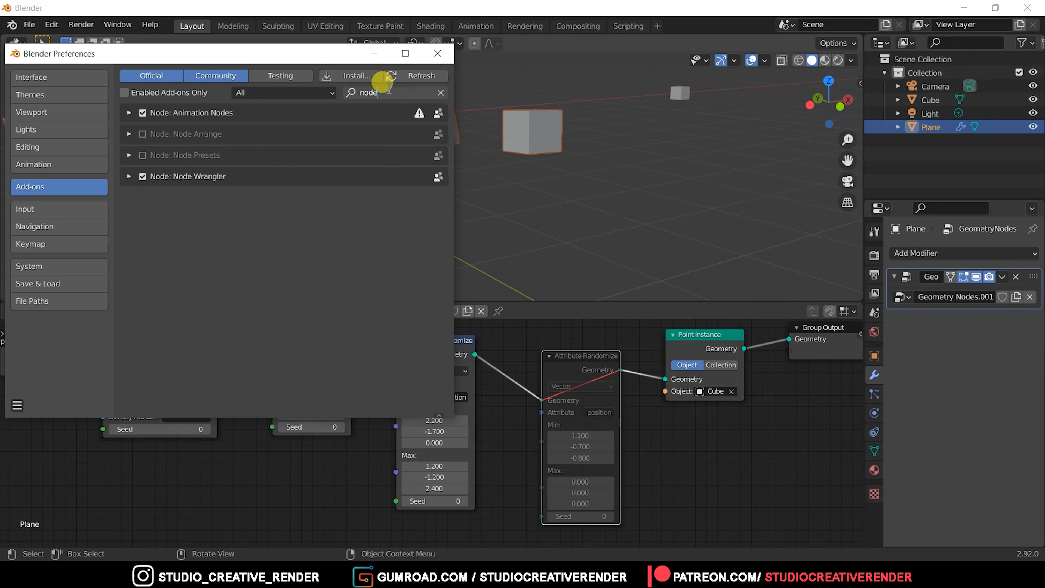
{"action": "left_click", "coordinate": [437, 53]}
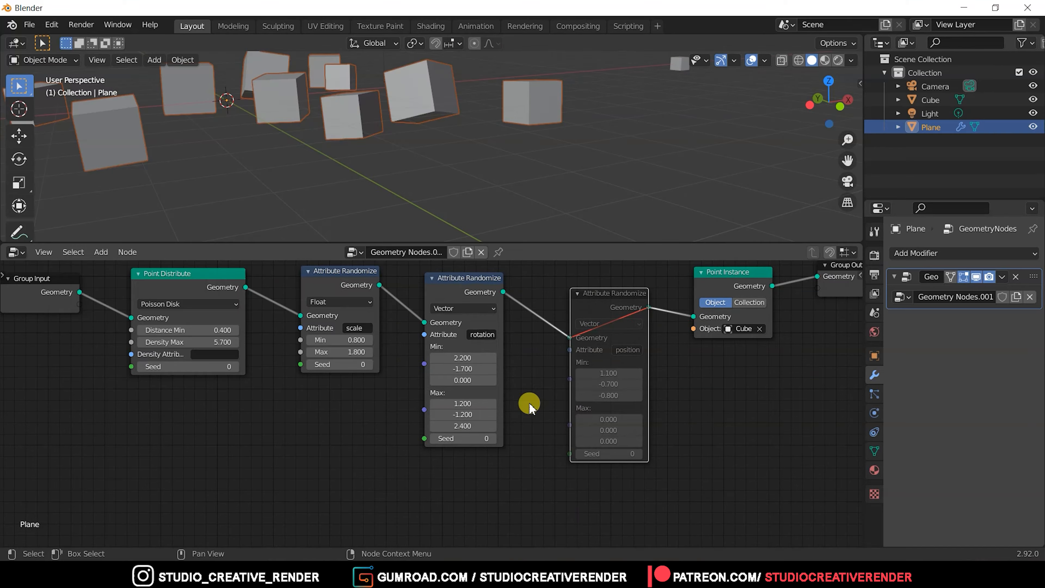
Move the Group Output node away from Point Instance and insert a Join Geometry node on the link between them
{"action": "middle_click_drag", "start_coordinate": [466, 109], "coordinate": [289, 111]}
{"action": "middle_click_drag", "start_coordinate": [459, 133], "coordinate": [289, 95]}
{"action": "middle_click_drag", "start_coordinate": [363, 126], "coordinate": [525, 149], "text": "shift"}
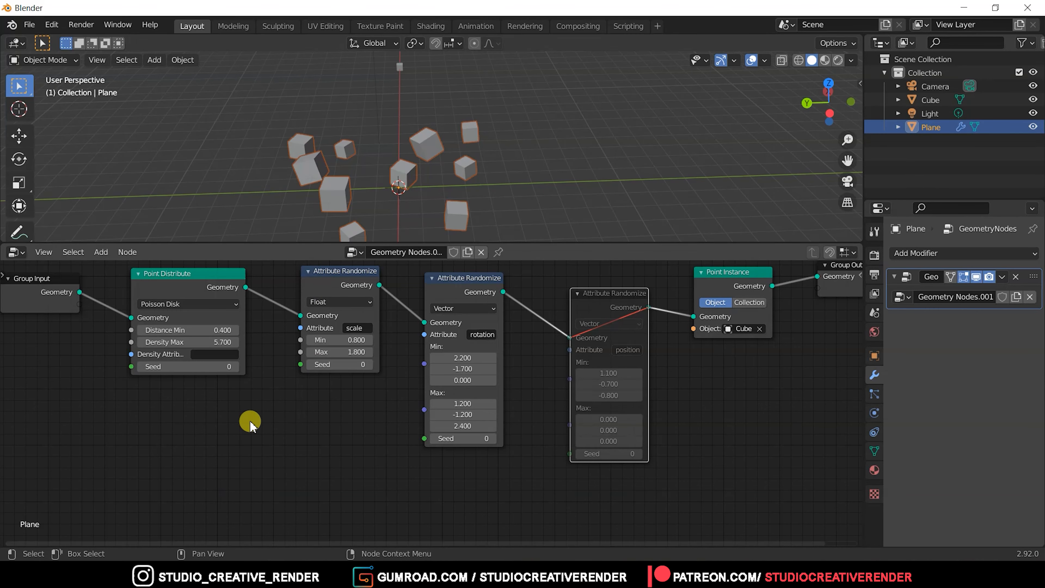
{"action": "middle_click_drag", "start_coordinate": [529, 192], "coordinate": [532, 171], "text": "shift"}
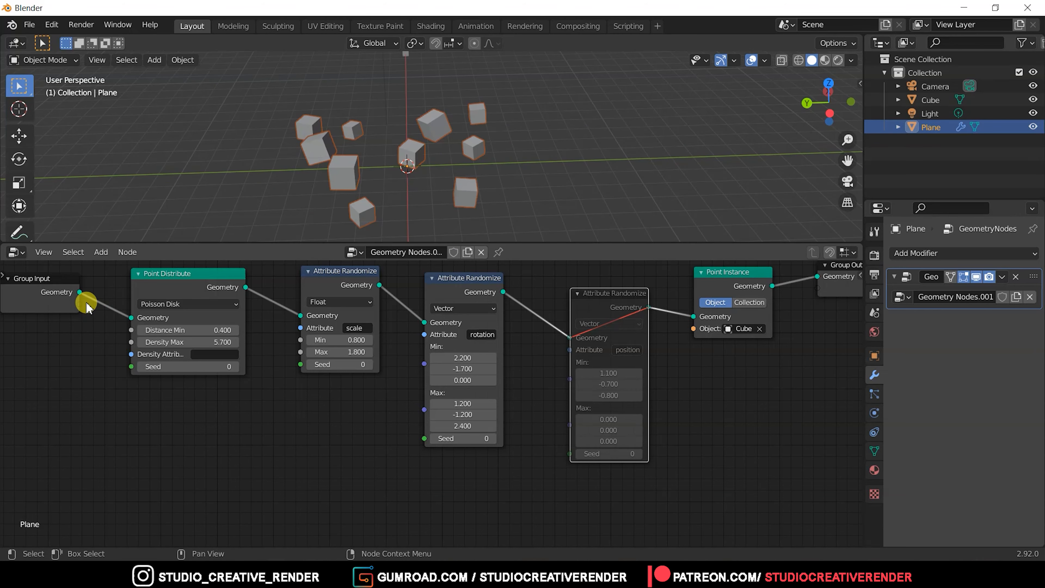
{"action": "middle_click_drag", "start_coordinate": [751, 402], "coordinate": [602, 430]}
{"action": "left_click_drag", "start_coordinate": [712, 288], "coordinate": [848, 304]}
{"action": "key", "text": "shift+a"}
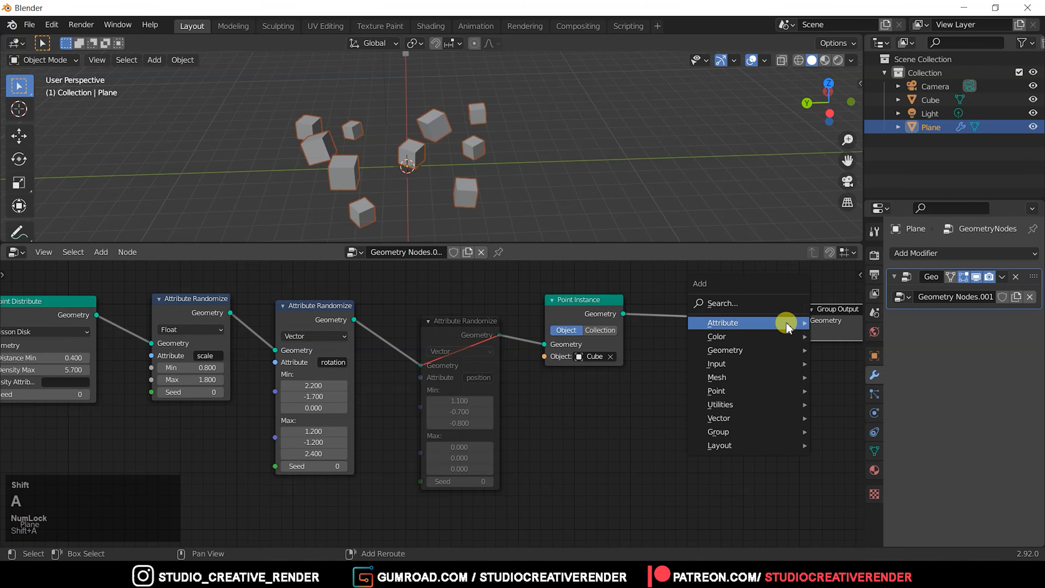
{"action": "mouse_move", "coordinate": [776, 353]}
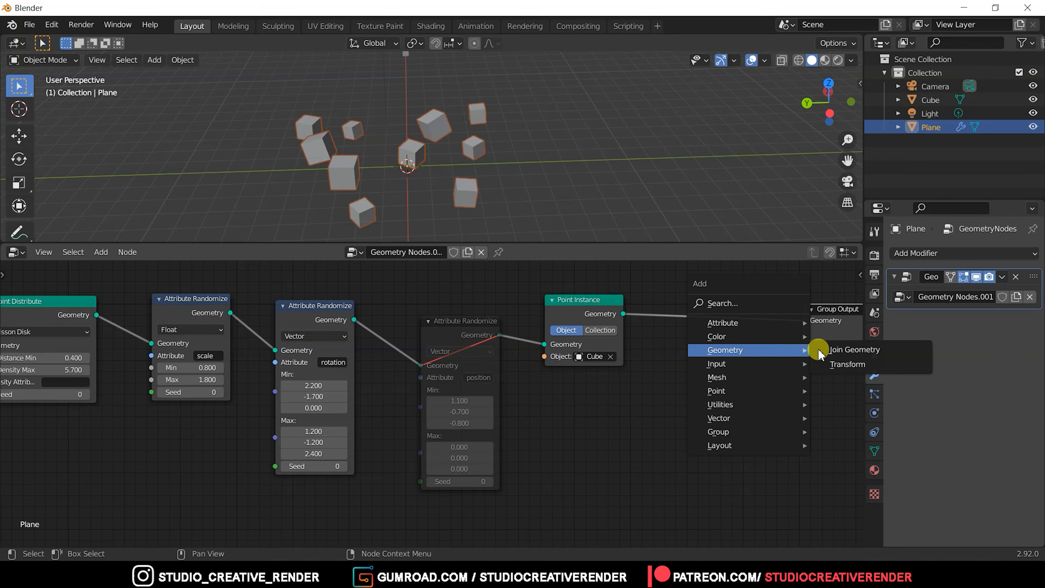
{"action": "left_click", "coordinate": [832, 359]}
{"action": "left_click", "coordinate": [692, 318]}
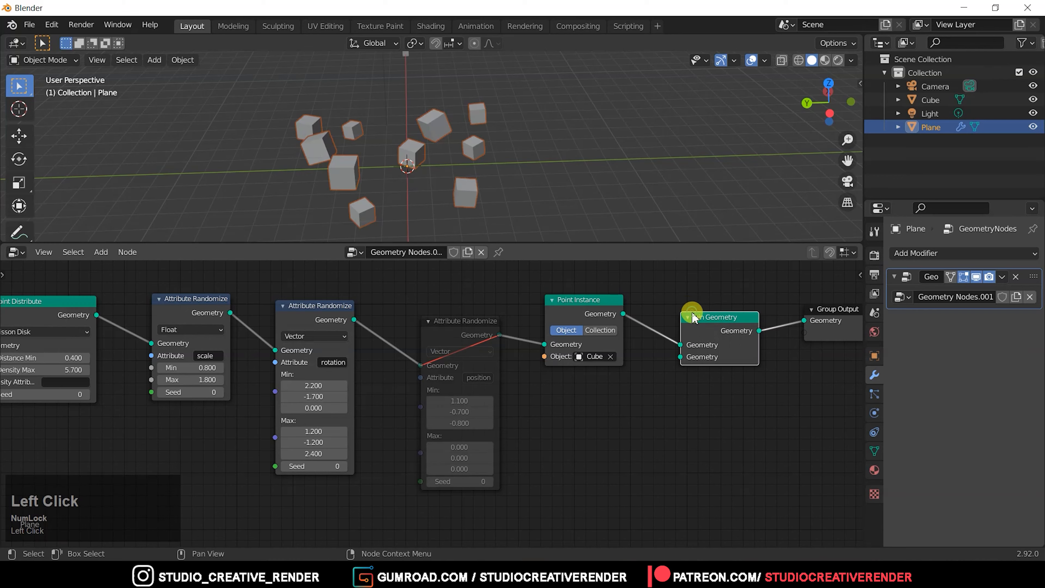
Connect the Group Input's Geometry output to the second Geometry input of Join Geometry, and deselect the plane
{"action": "middle_click_drag", "start_coordinate": [465, 412], "coordinate": [509, 401]}
{"action": "middle_click_drag", "start_coordinate": [140, 345], "coordinate": [242, 387], "text": "ctrl"}
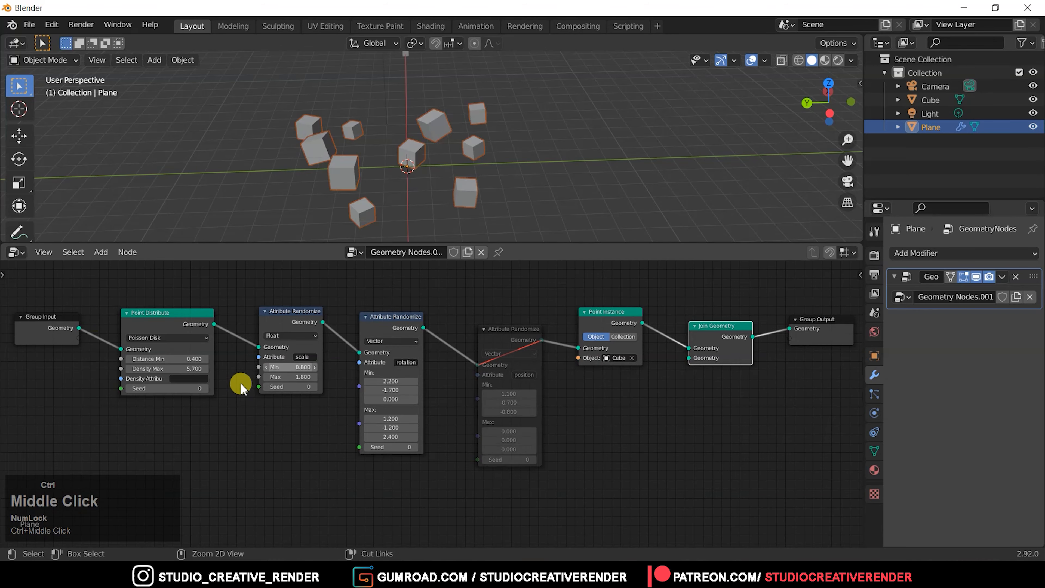
{"action": "left_click_drag", "start_coordinate": [78, 328], "coordinate": [689, 357]}
{"action": "middle_click_drag", "start_coordinate": [571, 205], "coordinate": [518, 198]}
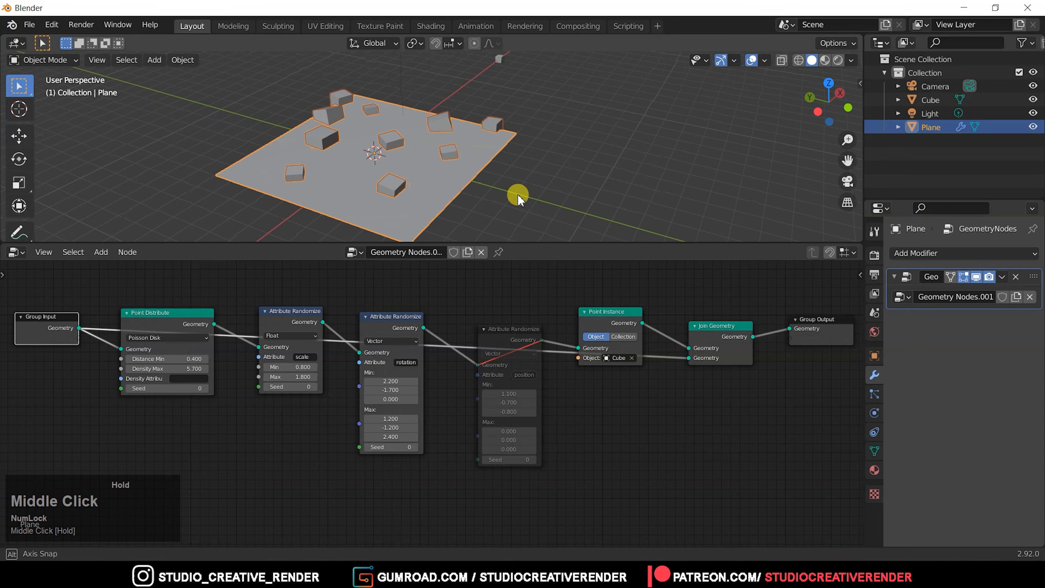
{"action": "middle_click_drag", "start_coordinate": [362, 188], "coordinate": [420, 176]}
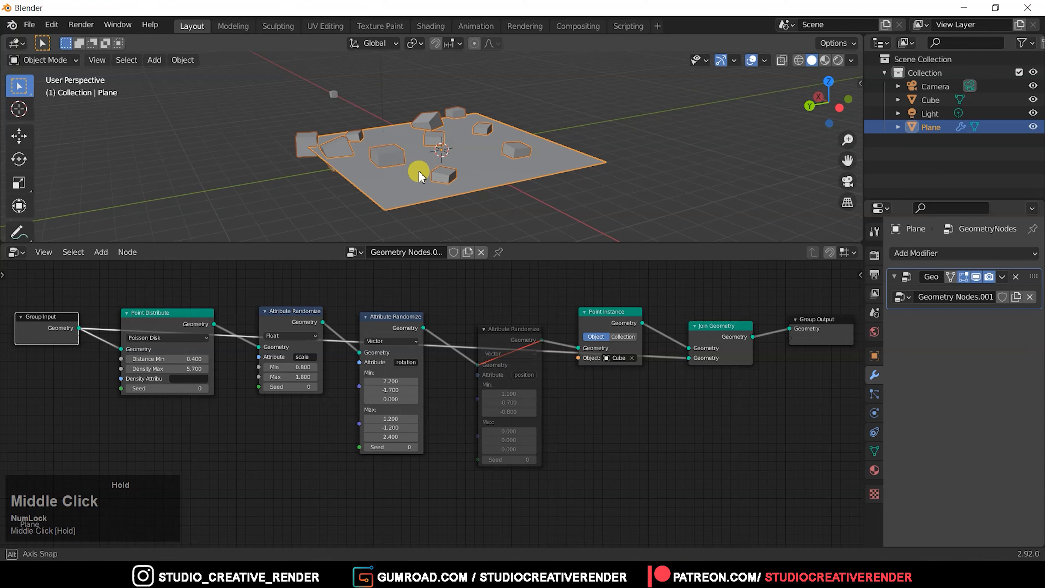
{"action": "left_click", "coordinate": [600, 187]}
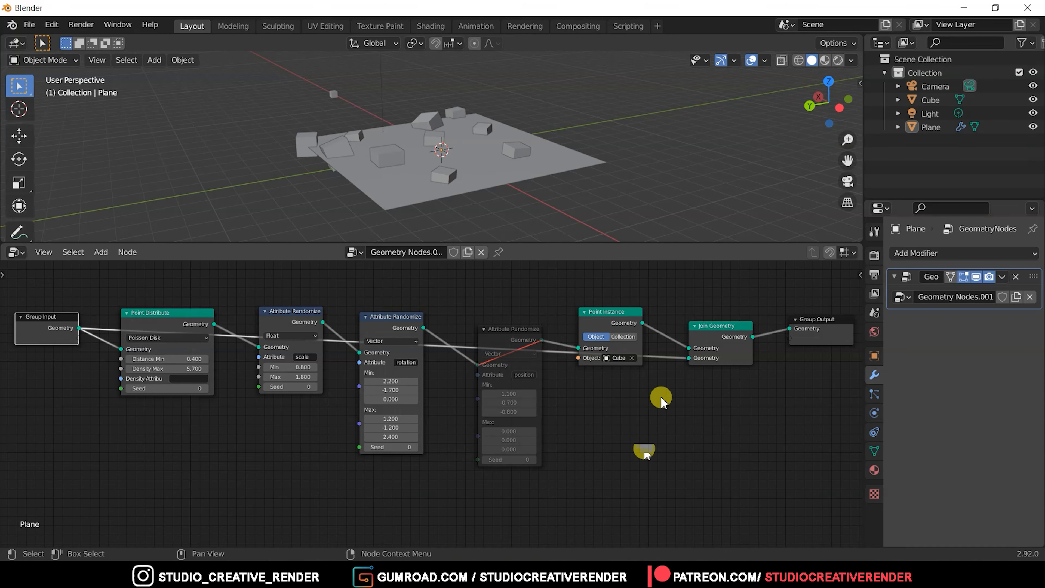
Add two reroute points on the Group Input to Join Geometry link and move them so it runs below the node chain
{"action": "right_click_drag", "start_coordinate": [659, 348], "coordinate": [658, 383], "text": "shift"}
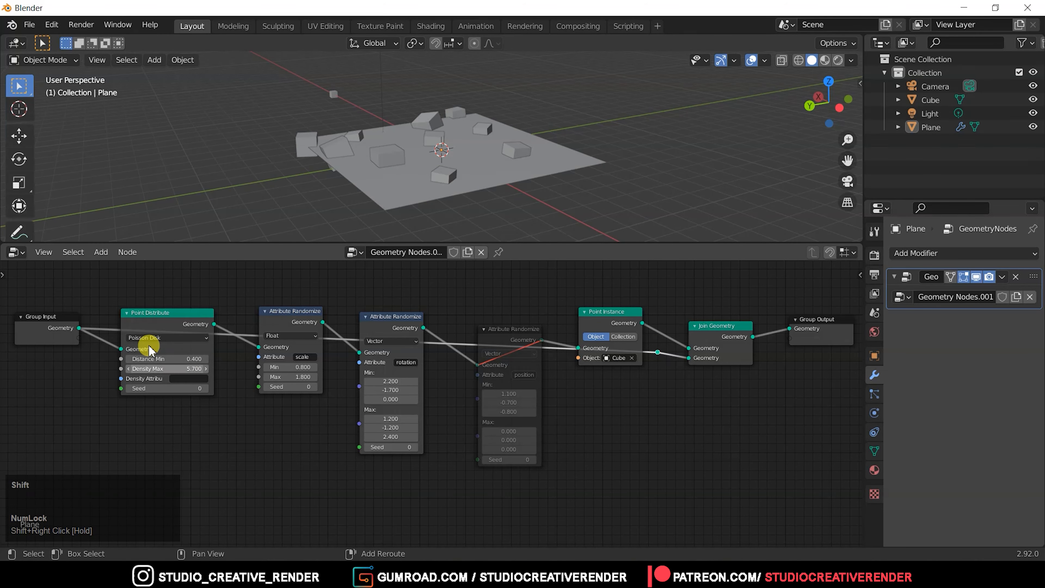
{"action": "left_click_drag", "start_coordinate": [118, 349], "coordinate": [91, 502]}
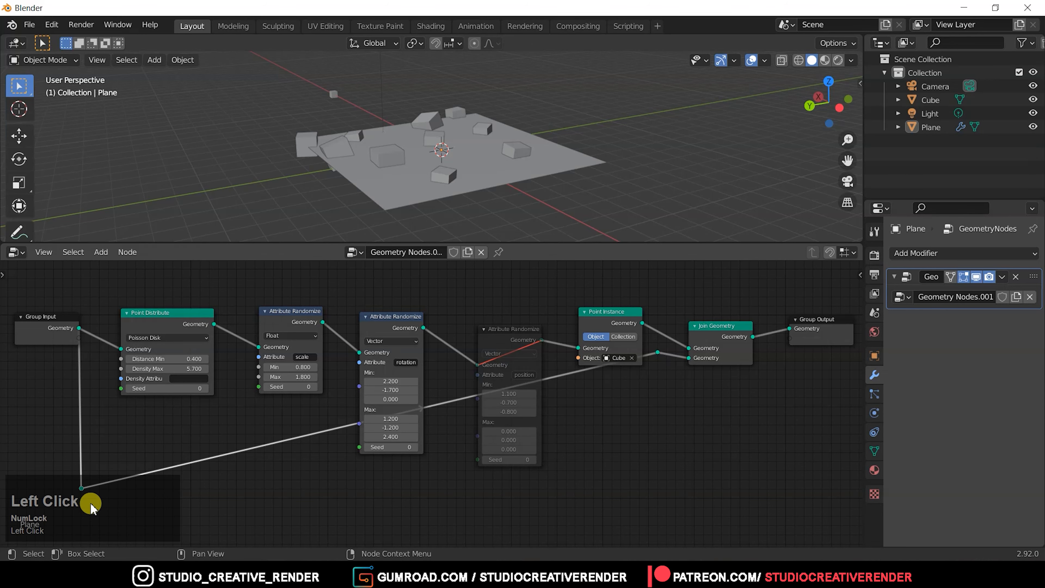
{"action": "left_click_drag", "start_coordinate": [649, 340], "coordinate": [659, 372]}
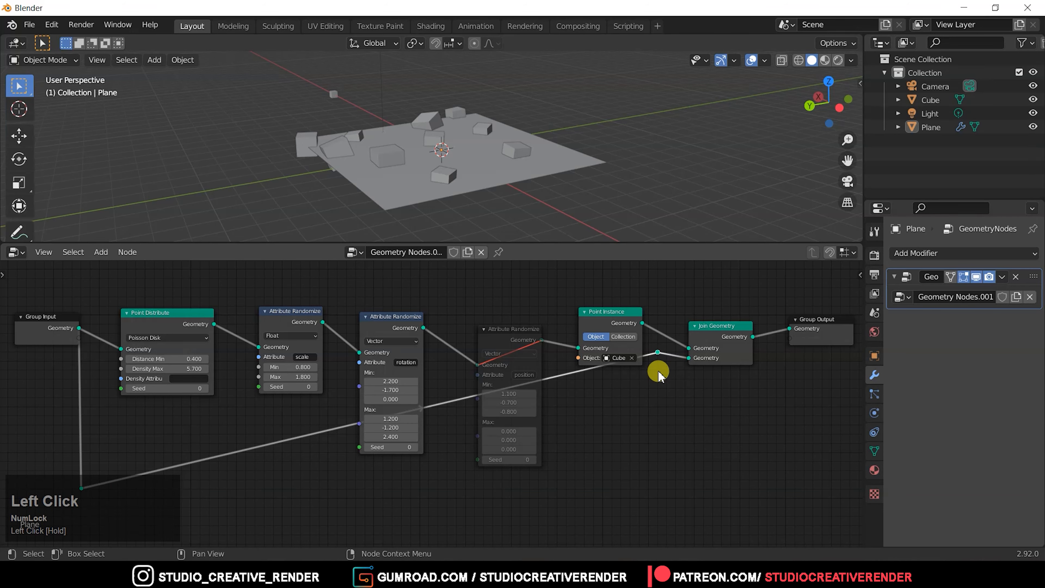
{"action": "key", "text": "g"}
{"action": "left_click", "coordinate": [680, 513]}
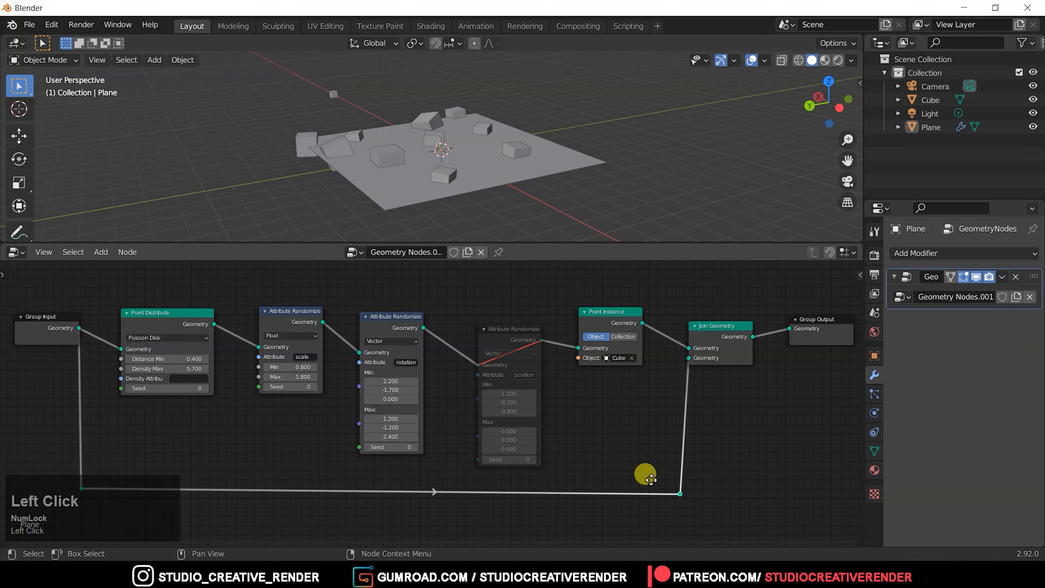
Add a cone mesh and move it about 17 m along the X axis, beyond the small cube
{"action": "middle_click_drag", "start_coordinate": [644, 474], "coordinate": [674, 473]}
{"action": "middle_click_drag", "start_coordinate": [534, 140], "coordinate": [424, 167]}
{"action": "middle_click_drag", "start_coordinate": [517, 157], "coordinate": [414, 154]}
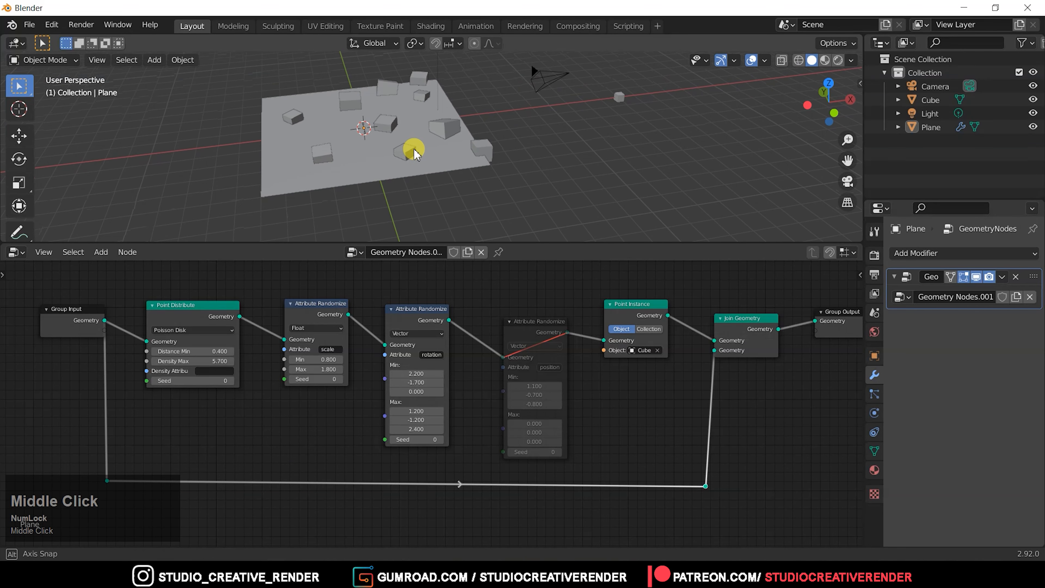
{"action": "key", "text": "shift+a"}
{"action": "mouse_move", "coordinate": [412, 149]}
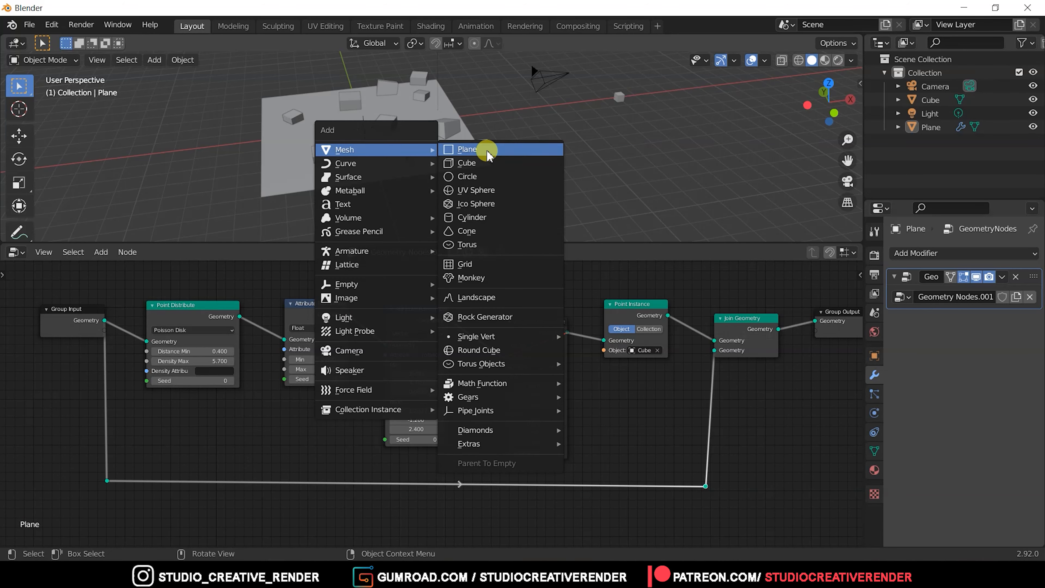
{"action": "left_click", "coordinate": [490, 231]}
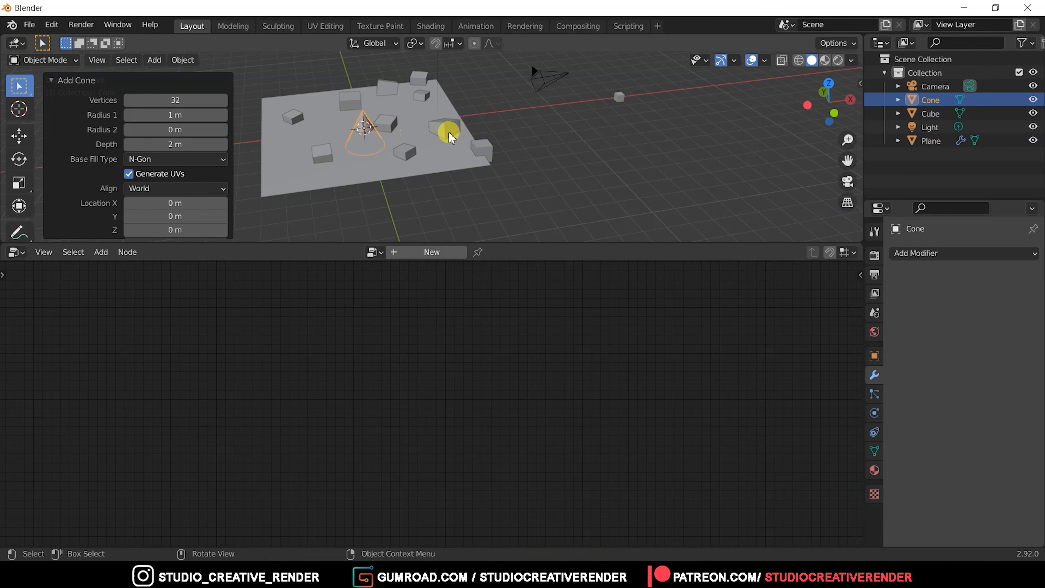
{"action": "middle_click_drag", "start_coordinate": [443, 133], "coordinate": [407, 175], "text": "shift"}
{"action": "key", "text": "g"}
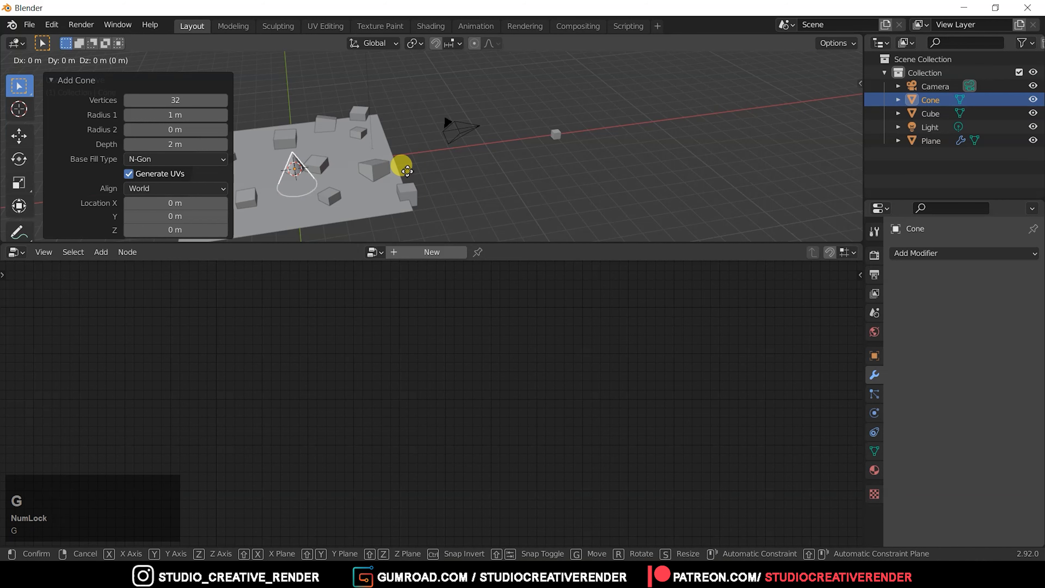
{"action": "key", "text": "x"}
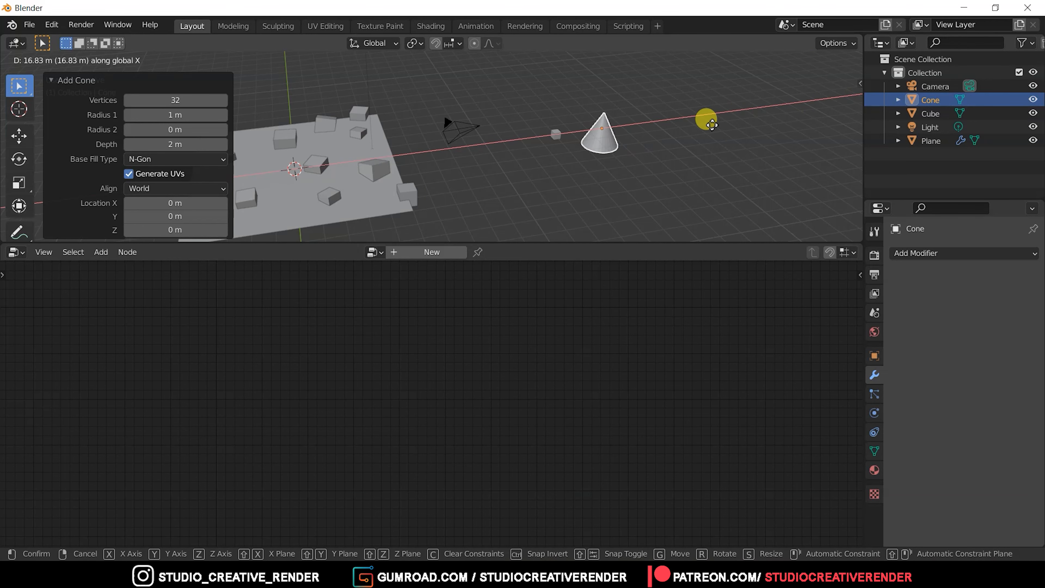
{"action": "left_click", "coordinate": [703, 128]}
Select the plane and move its Group Input node slightly farther from the Point Distribute node
{"action": "middle_click_drag", "start_coordinate": [577, 175], "coordinate": [448, 160]}
{"action": "left_click", "coordinate": [346, 164]}
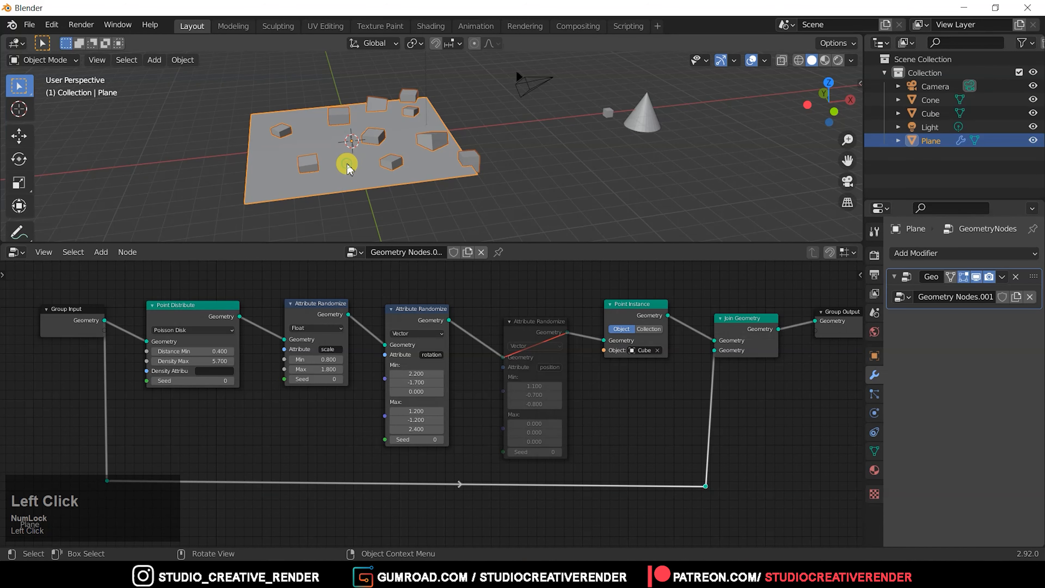
{"action": "middle_click_drag", "start_coordinate": [625, 422], "coordinate": [626, 405]}
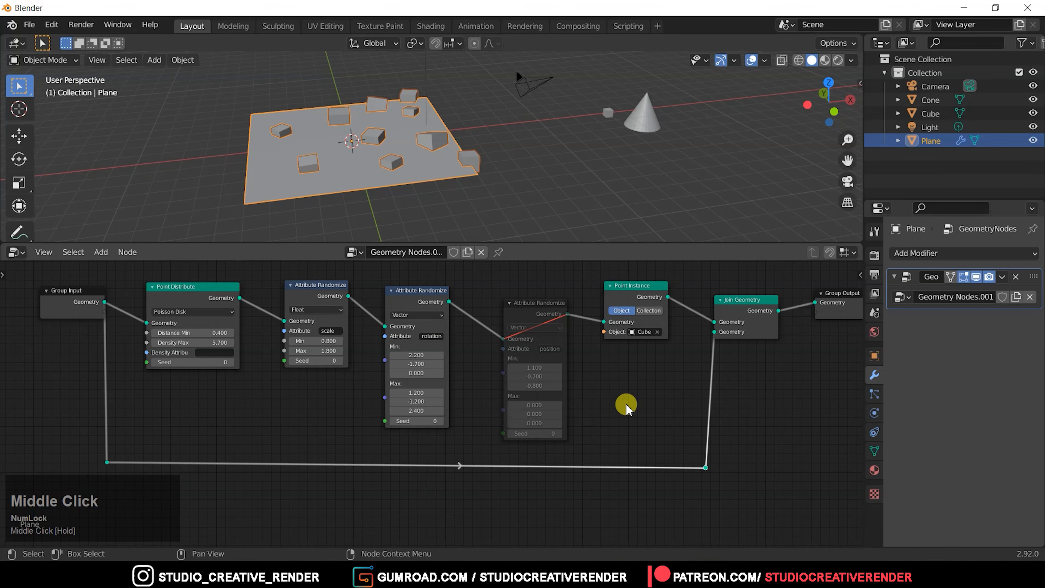
{"action": "left_click_drag", "start_coordinate": [58, 296], "coordinate": [43, 297]}
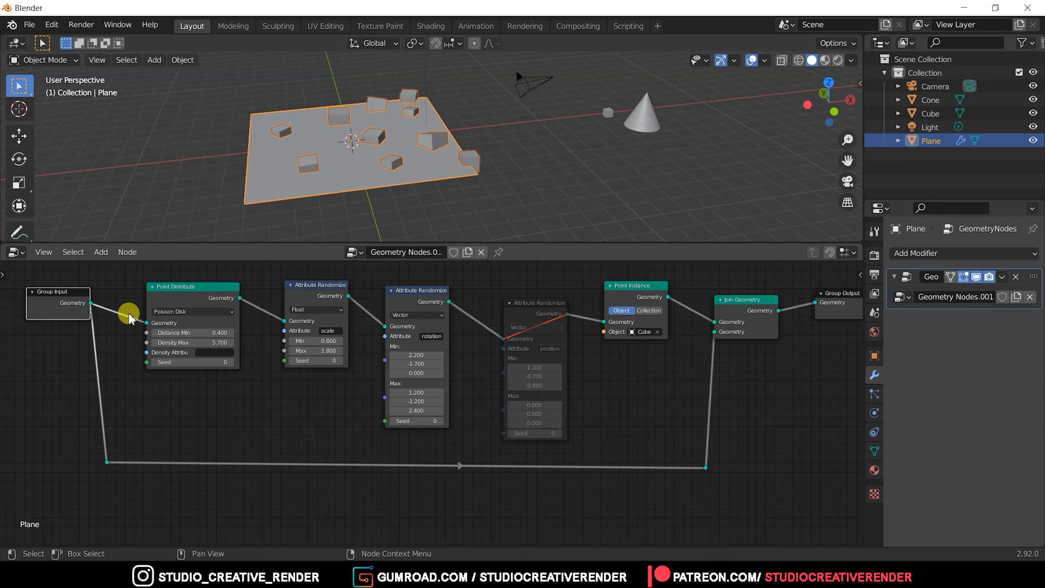
Duplicate the Join Geometry node and place the copy below the Group Output node
{"action": "middle_click_drag", "start_coordinate": [734, 370], "coordinate": [630, 370]}
{"action": "left_click", "coordinate": [652, 304]}
{"action": "key", "text": "shift+d"}
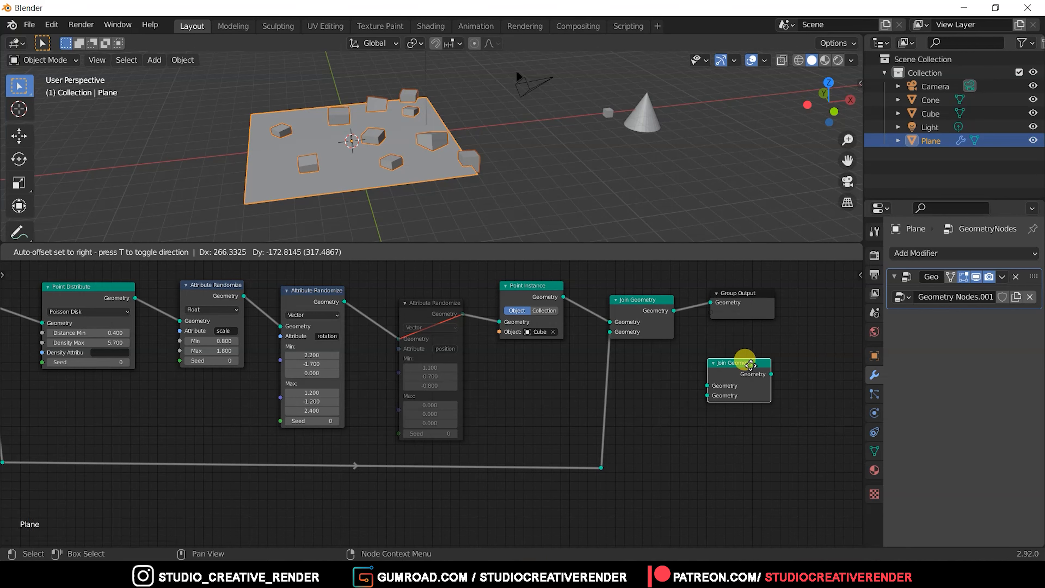
{"action": "left_click", "coordinate": [743, 363]}
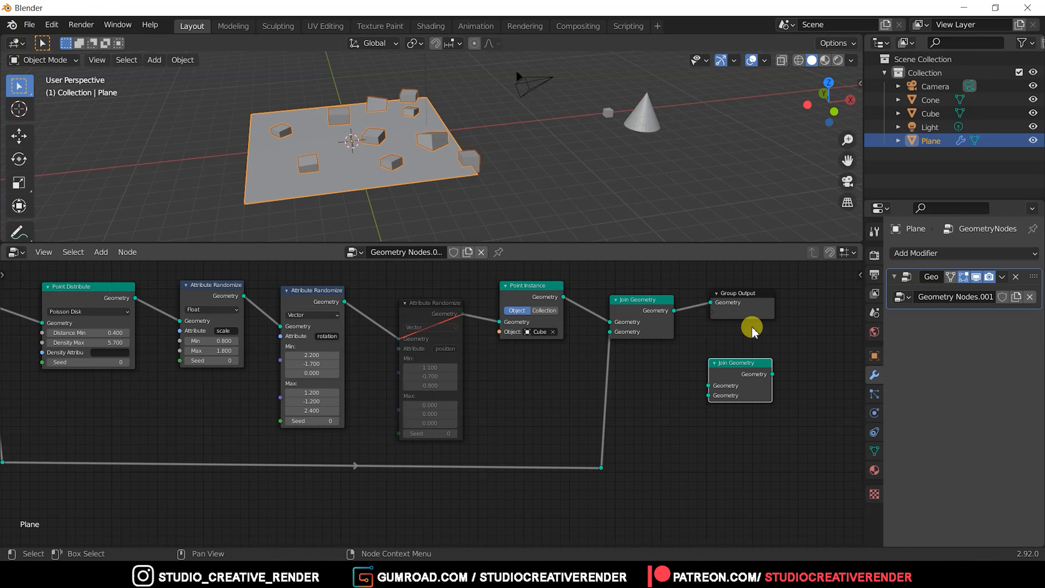
Wire the duplicated Join Geometry between the first one and the Group Output, and feed its second input from the Group Input
{"action": "left_click_drag", "start_coordinate": [742, 290], "coordinate": [814, 282]}
{"action": "left_click_drag", "start_coordinate": [772, 374], "coordinate": [780, 293]}
{"action": "left_click_drag", "start_coordinate": [673, 311], "coordinate": [682, 335]}
{"action": "left_click_drag", "start_coordinate": [703, 383], "coordinate": [716, 353]}
{"action": "middle_click_drag", "start_coordinate": [476, 383], "coordinate": [77, 318]}
{"action": "left_click_drag", "start_coordinate": [75, 314], "coordinate": [735, 373]}
Add a reroute point on the Group Input to second Join Geometry link and place it below the existing rerouted link
{"action": "middle_click_drag", "start_coordinate": [548, 406], "coordinate": [531, 375]}
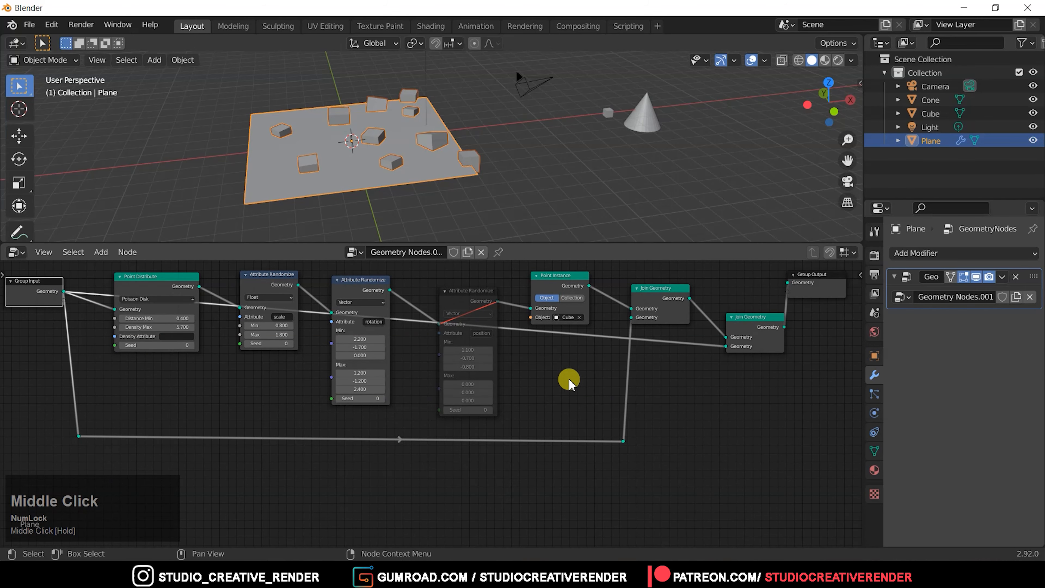
{"action": "right_click_drag", "start_coordinate": [611, 318], "coordinate": [610, 317], "text": "shift"}
{"action": "right_click_drag", "start_coordinate": [613, 356], "coordinate": [613, 357], "text": "shift"}
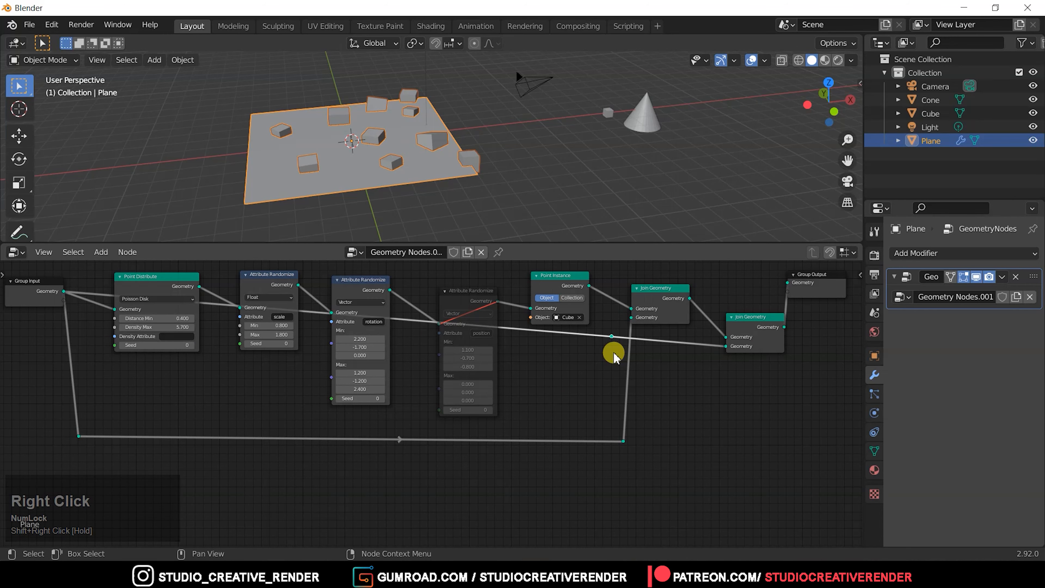
{"action": "key", "text": "g"}
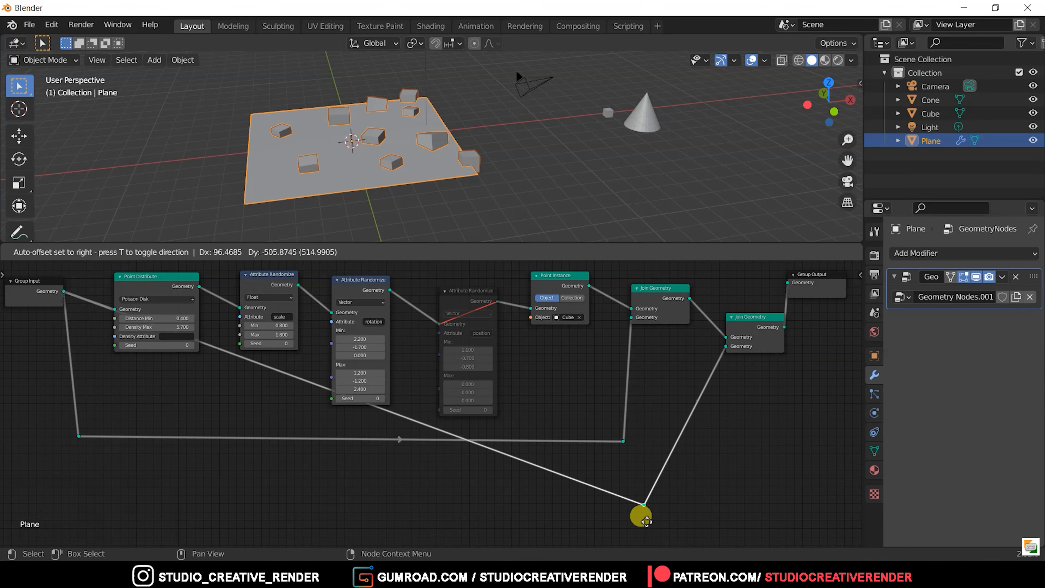
{"action": "left_click", "coordinate": [642, 521]}
{"action": "right_click_drag", "start_coordinate": [220, 386], "coordinate": [216, 387], "text": "ctrl"}
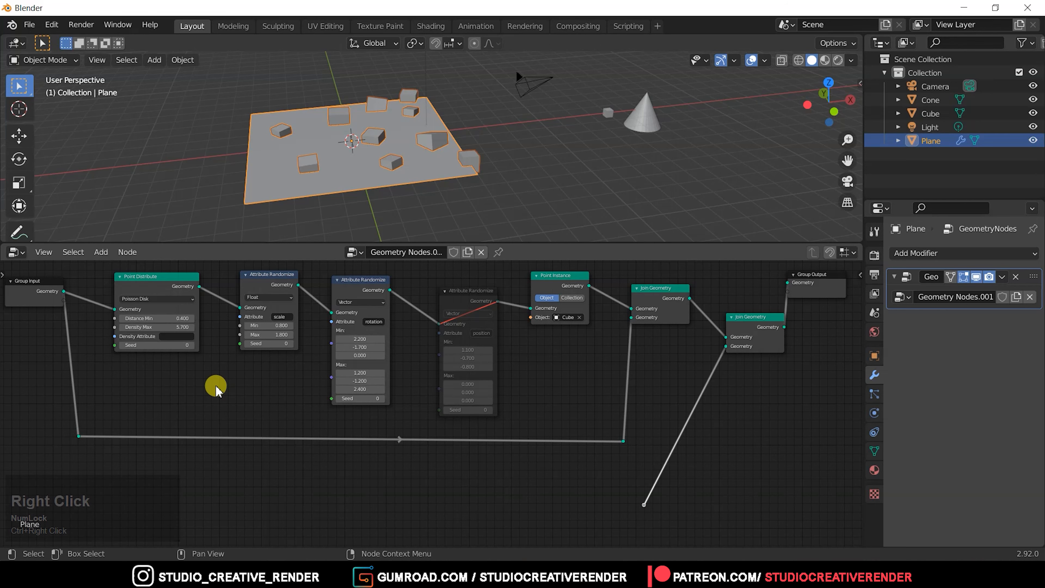
{"action": "key", "text": "ctrl+z"}
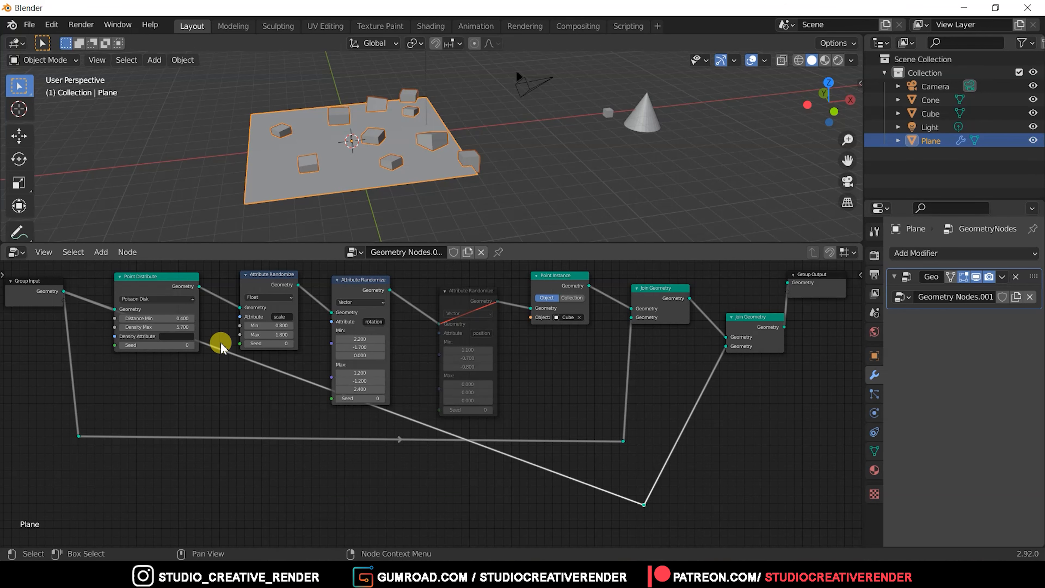
Add another reroute point on the lower link to the second Join Geometry and place it below the Group Input node
{"action": "key", "text": "shift"}
{"action": "right_click_drag", "start_coordinate": [227, 387], "coordinate": [228, 390], "text": "shift"}
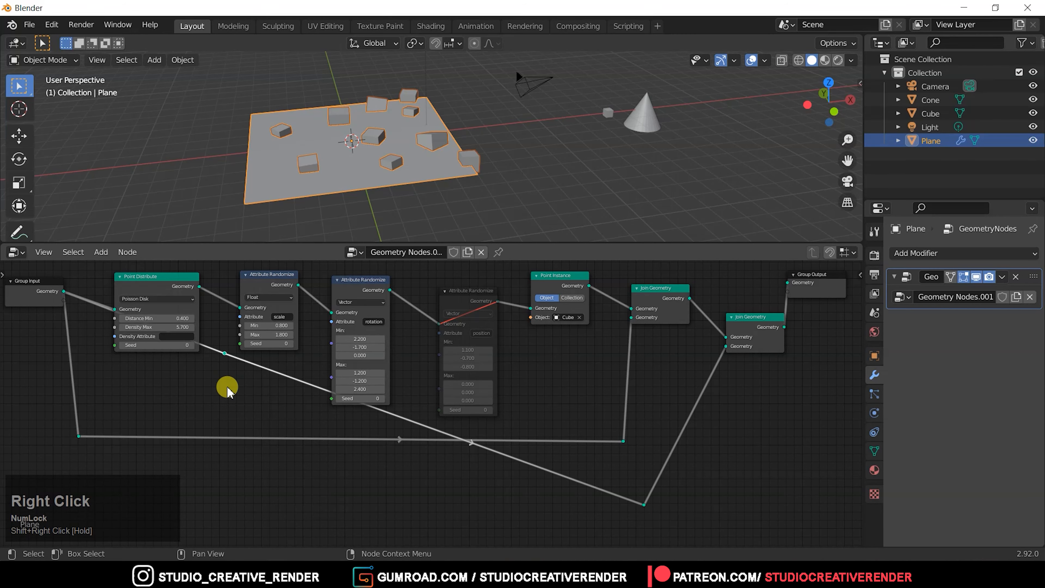
{"action": "key", "text": "g"}
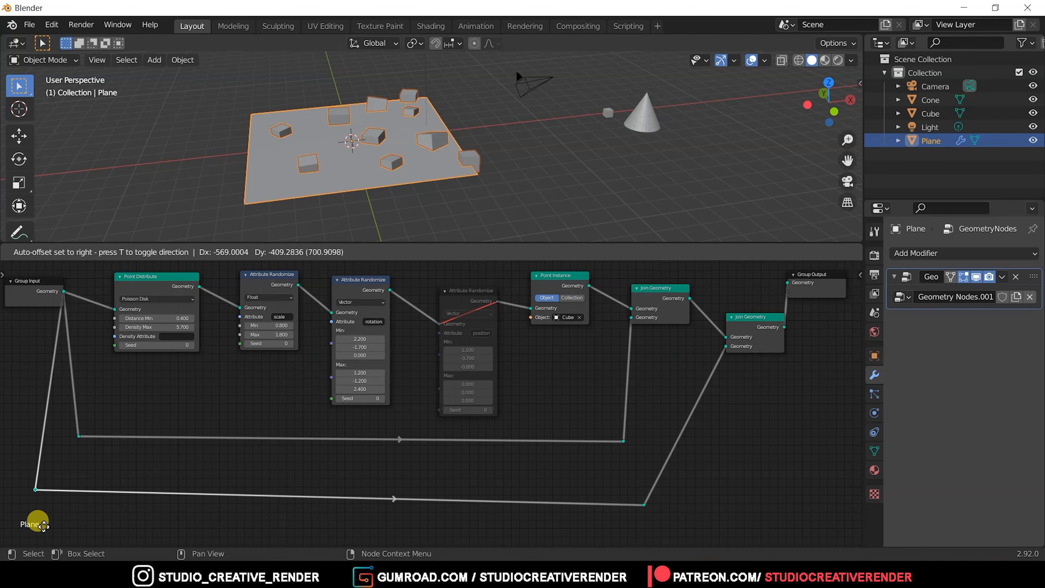
{"action": "left_click", "coordinate": [60, 529]}
{"action": "middle_click_drag", "start_coordinate": [179, 495], "coordinate": [205, 482]}
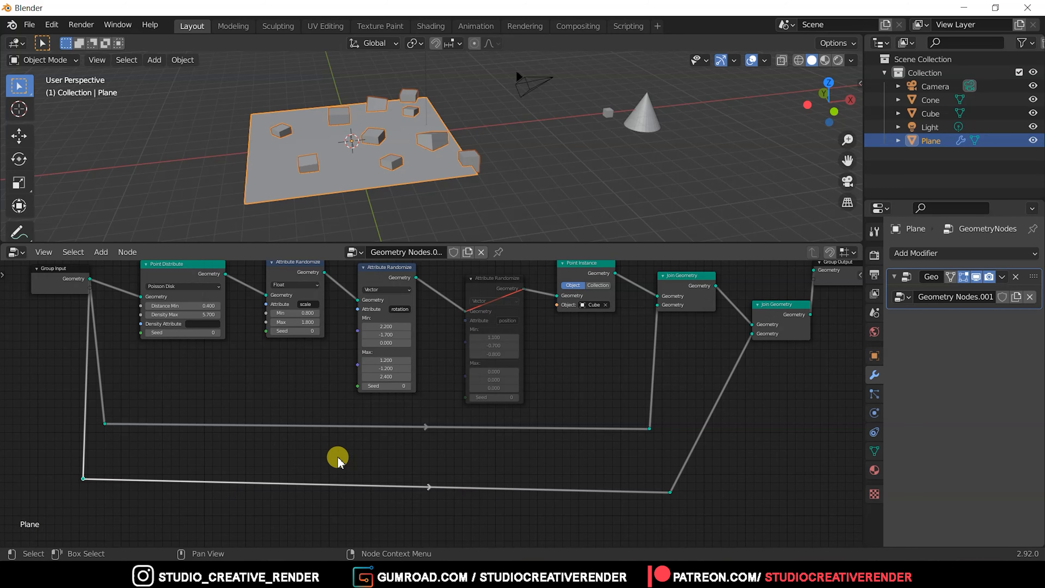
Reposition the lowest link's two reroute points, one beneath the second Join Geometry and the other under the Group Input, clear of the upper rerouted link
{"action": "middle_click_drag", "start_coordinate": [338, 458], "coordinate": [293, 472]}
{"action": "middle_click_drag", "start_coordinate": [500, 481], "coordinate": [542, 464]}
{"action": "left_click_drag", "start_coordinate": [615, 464], "coordinate": [718, 531]}
{"action": "key", "text": "g"}
{"action": "left_click", "coordinate": [792, 523]}
{"action": "left_click_drag", "start_coordinate": [63, 450], "coordinate": [136, 496]}
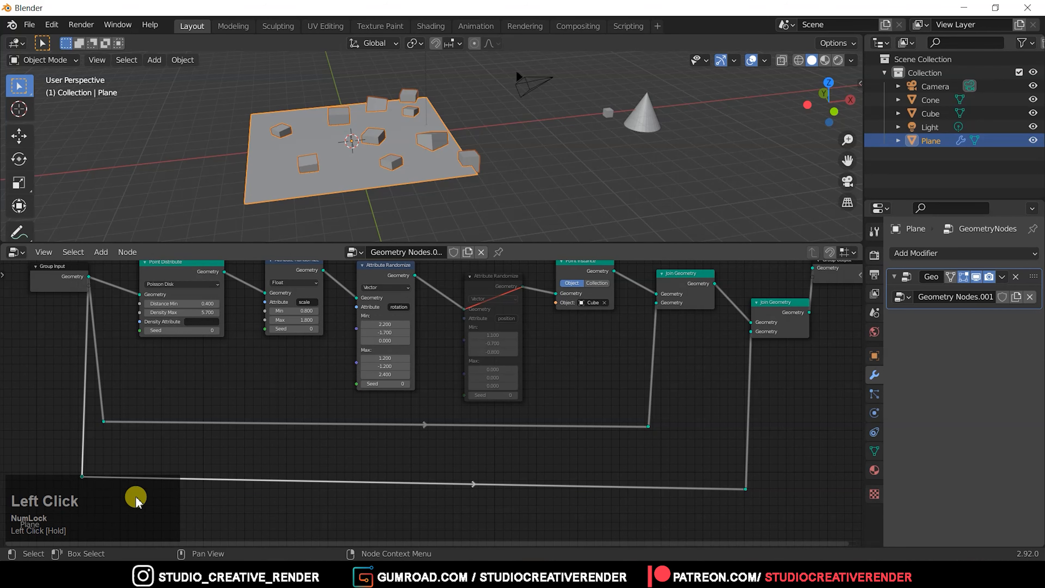
{"action": "key", "text": "g"}
{"action": "left_click", "coordinate": [139, 510]}
{"action": "middle_click_drag", "start_coordinate": [426, 426], "coordinate": [422, 450]}
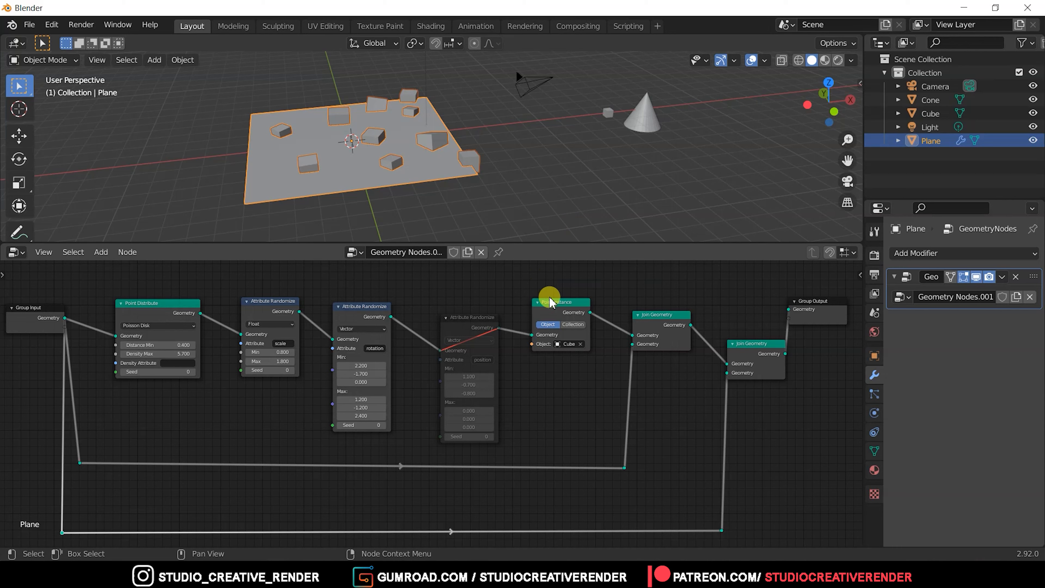
Duplicate the Point Instance node, insert the copy into the upper rerouted link, and set its object to Cone
{"action": "left_click", "coordinate": [552, 304]}
{"action": "key", "text": "g"}
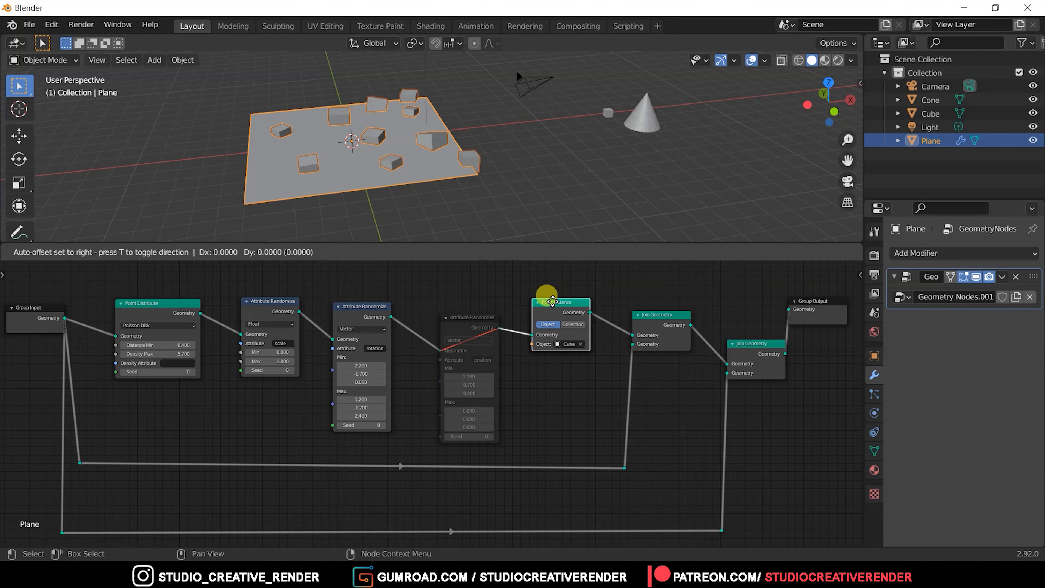
{"action": "left_click", "coordinate": [555, 435]}
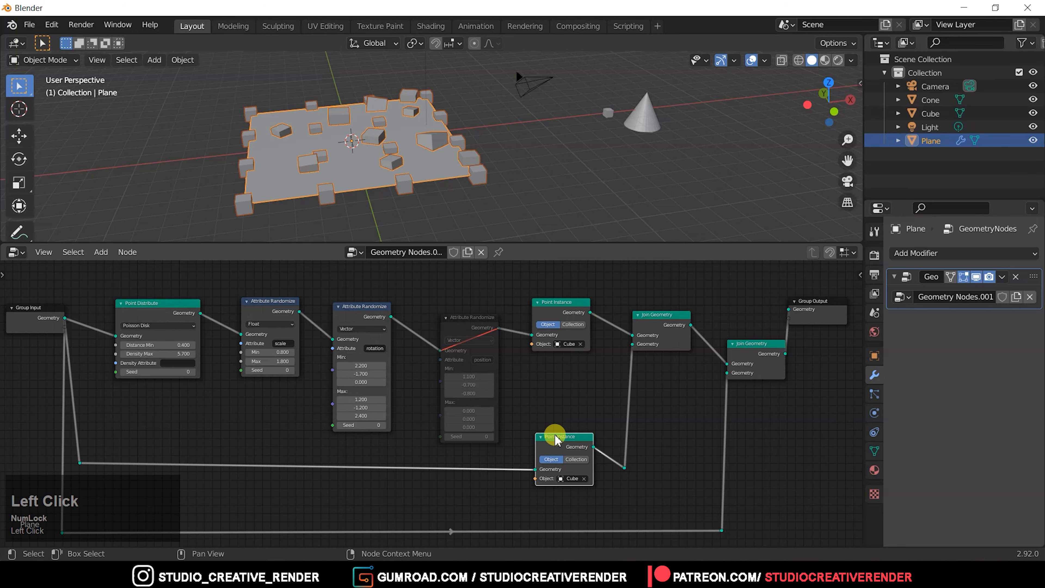
{"action": "left_click", "coordinate": [579, 478]}
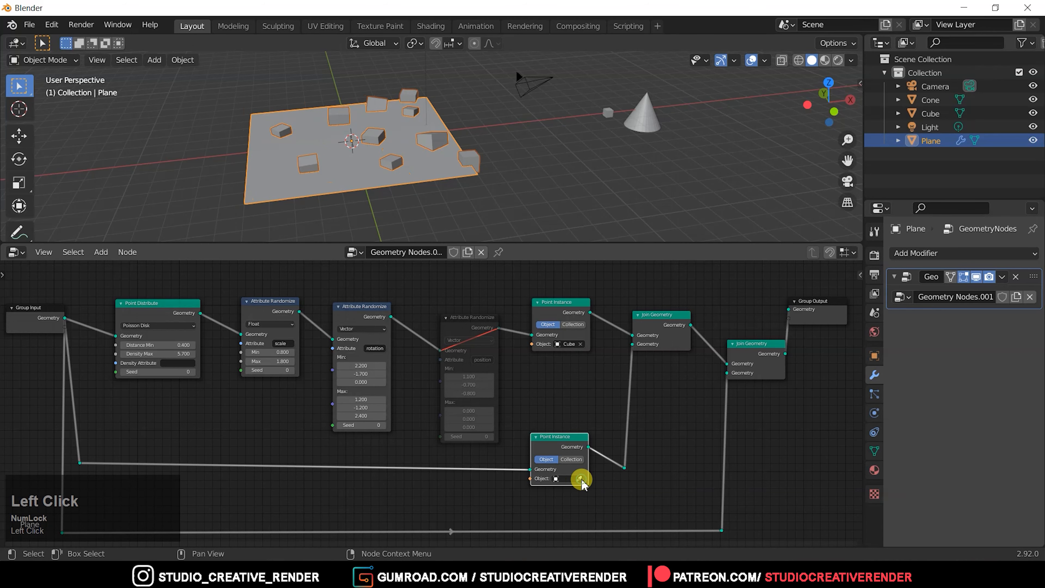
{"action": "left_click", "coordinate": [565, 478]}
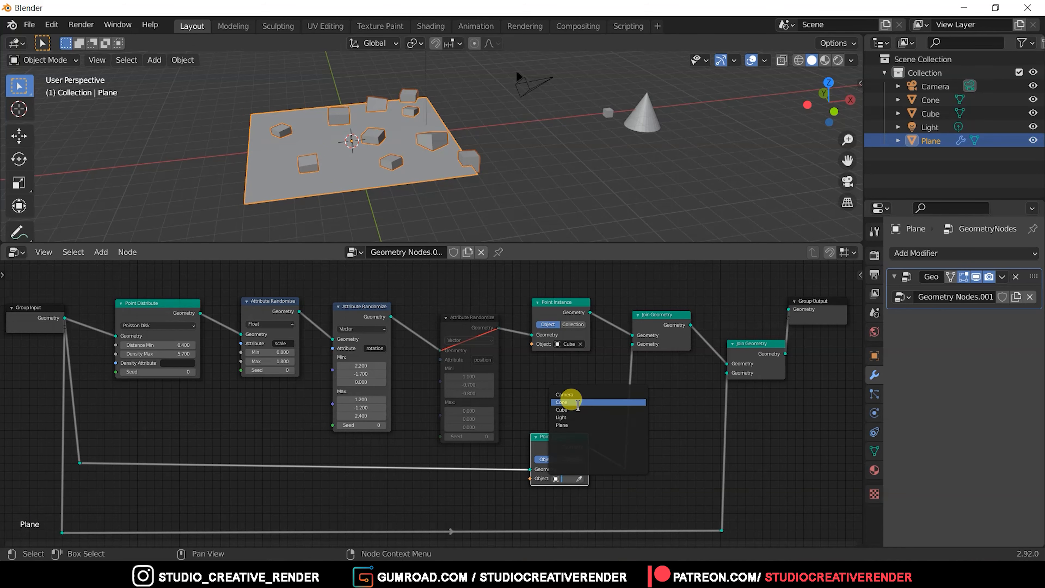
{"action": "left_click", "coordinate": [570, 401]}
Scale the source cone up by a factor of about 2.285 in Object Mode
{"action": "middle_click_drag", "start_coordinate": [572, 402], "coordinate": [590, 303], "text": "ctrl"}
{"action": "middle_click_drag", "start_coordinate": [570, 472], "coordinate": [560, 451], "text": "ctrl"}
{"action": "middle_click_drag", "start_coordinate": [555, 185], "coordinate": [571, 107], "text": "ctrl"}
{"action": "left_click", "coordinate": [553, 126]}
{"action": "key", "text": "s"}
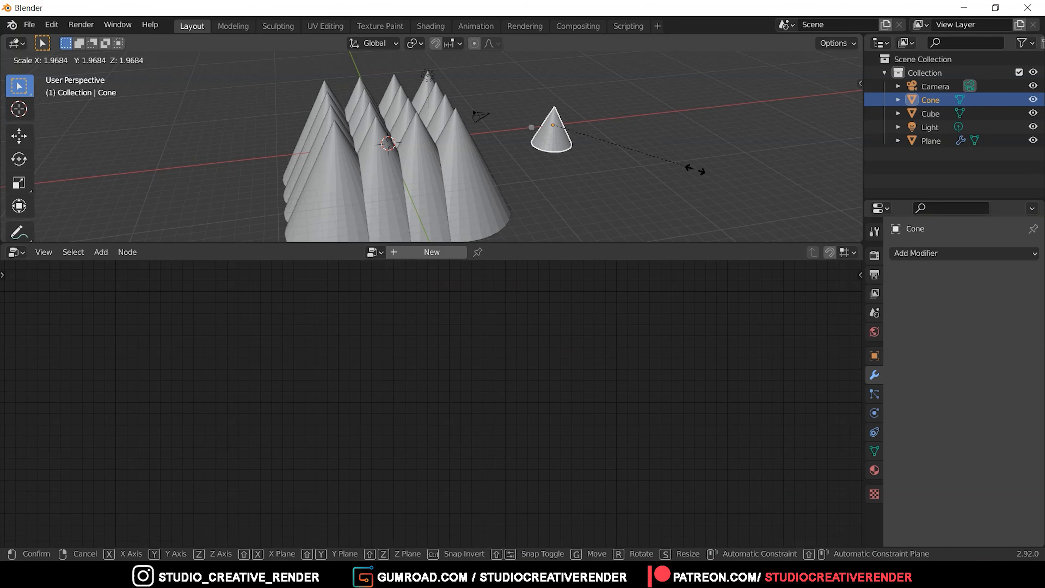
{"action": "left_click", "coordinate": [717, 176]}
{"action": "middle_click_drag", "start_coordinate": [660, 175], "coordinate": [532, 194]}
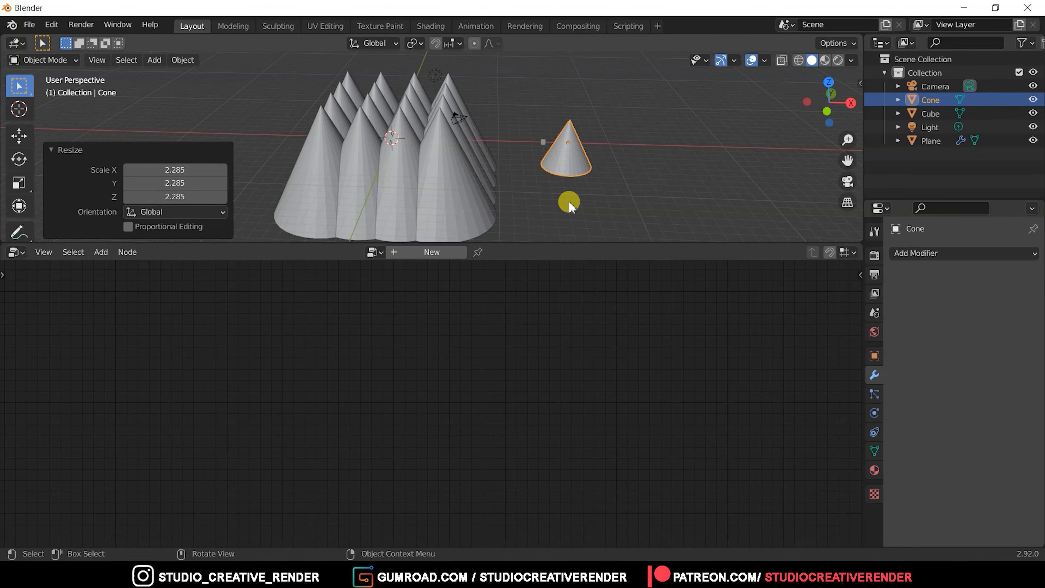
Scale the cone's mesh down to about 0.29 in Edit Mode, then return to Object Mode with the plane selected
{"action": "key", "text": "Tab"}
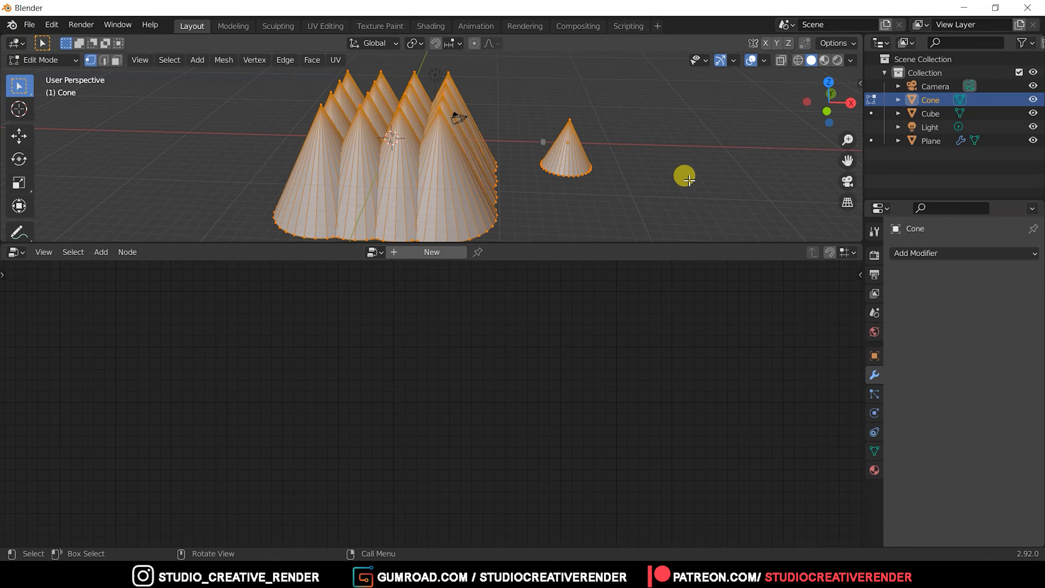
{"action": "key", "text": "s"}
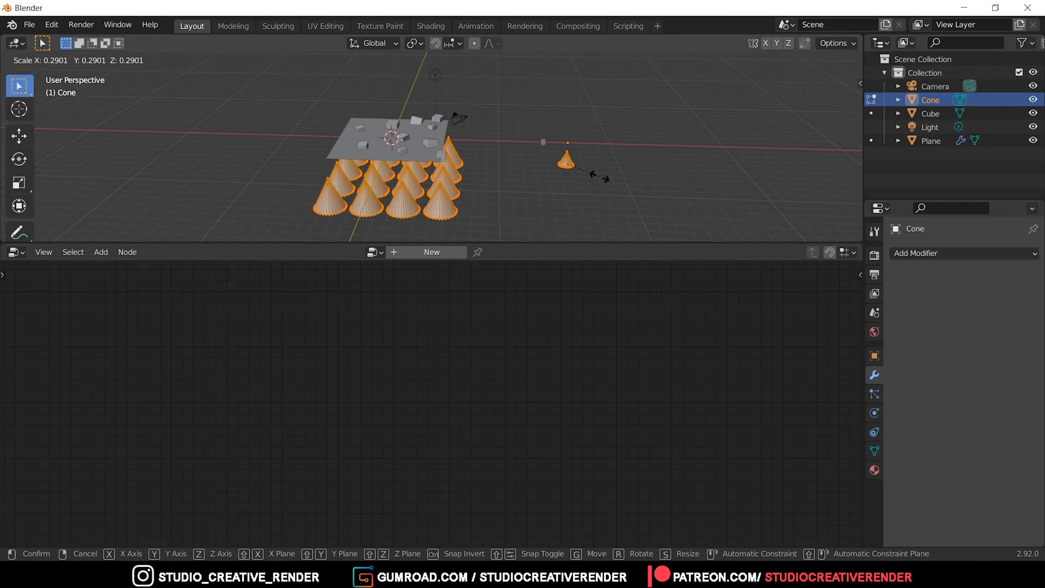
{"action": "left_click", "coordinate": [597, 173]}
{"action": "middle_click_drag", "start_coordinate": [469, 197], "coordinate": [471, 186]}
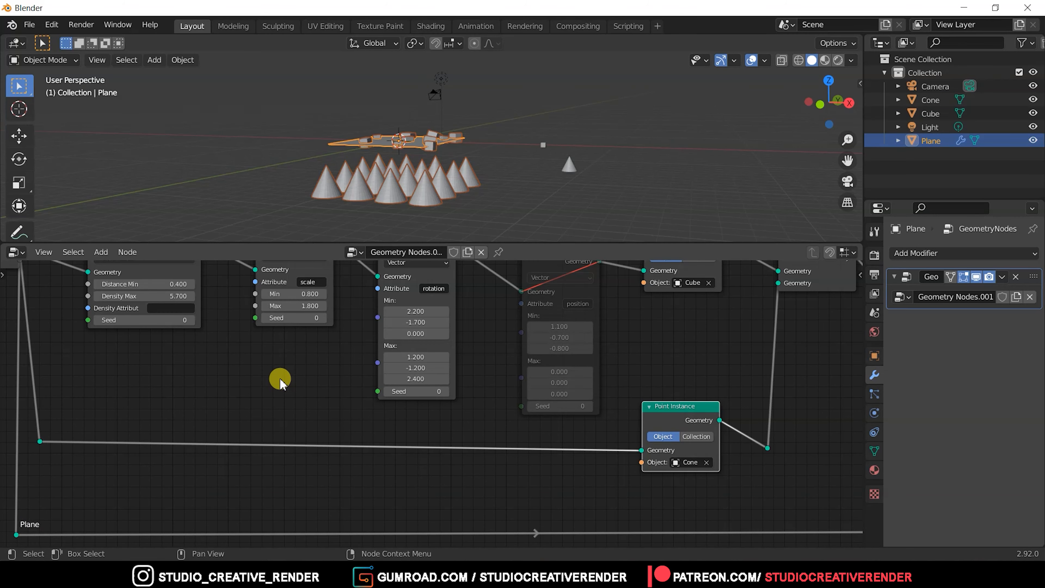
Duplicate the Point Distribute node and insert the copy into the link before the cone's Point Instance node
{"action": "middle_click_drag", "start_coordinate": [275, 378], "coordinate": [307, 471]}
{"action": "left_click", "coordinate": [178, 307]}
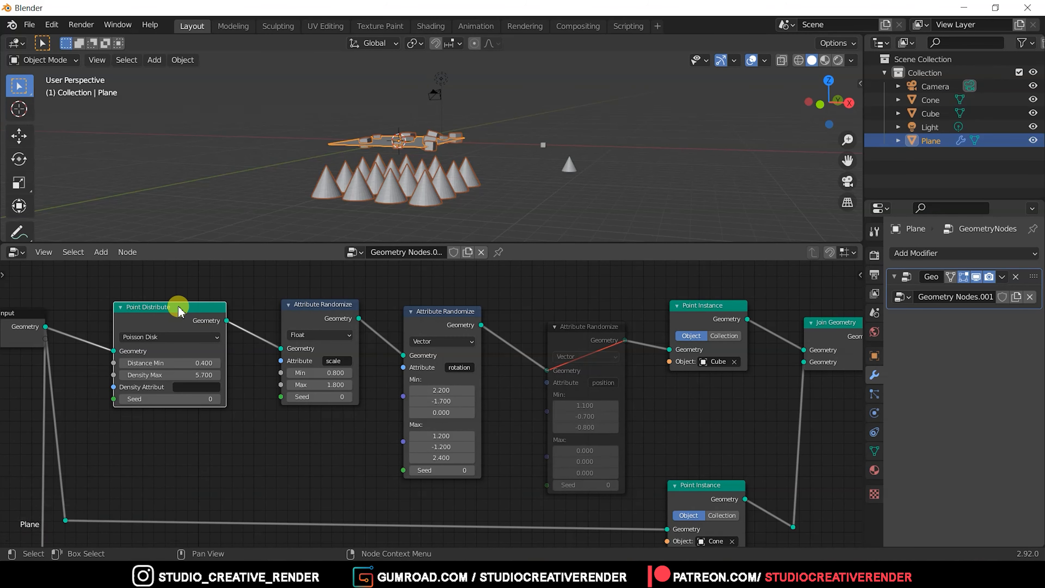
{"action": "key", "text": "shift+d"}
{"action": "left_click", "coordinate": [239, 463]}
{"action": "middle_click_drag", "start_coordinate": [335, 465], "coordinate": [329, 413]}
{"action": "scroll", "coordinate": [327, 436], "scroll_direction": "down", "scroll_amount": 1}
{"action": "left_click_drag", "start_coordinate": [240, 366], "coordinate": [215, 374]}
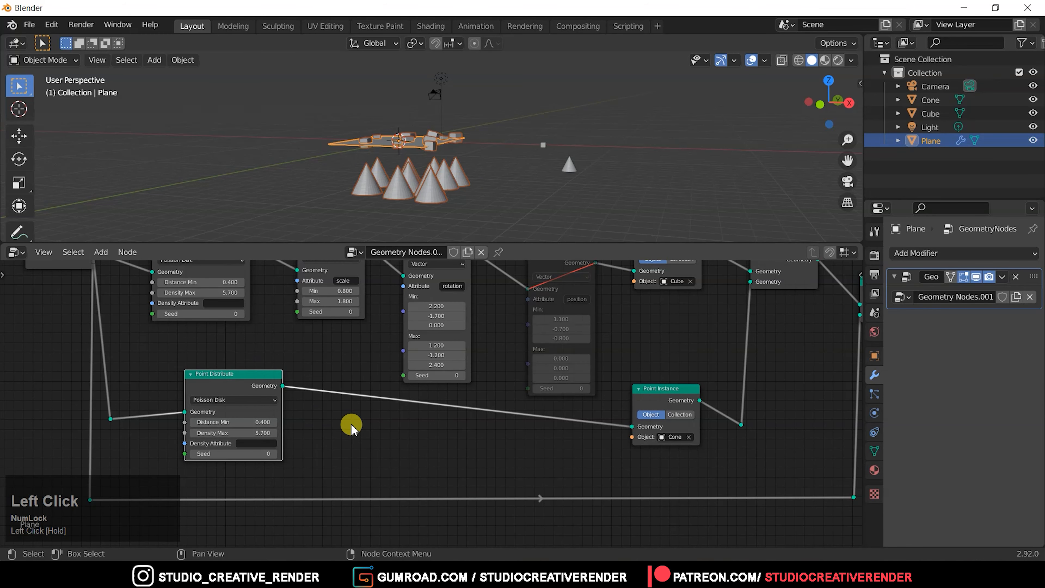
Set the source cone's origin to its Center of Mass (Surface) and reselect the plane
{"action": "left_click", "coordinate": [572, 165]}
{"action": "middle_click_drag", "start_coordinate": [543, 180], "coordinate": [552, 187]}
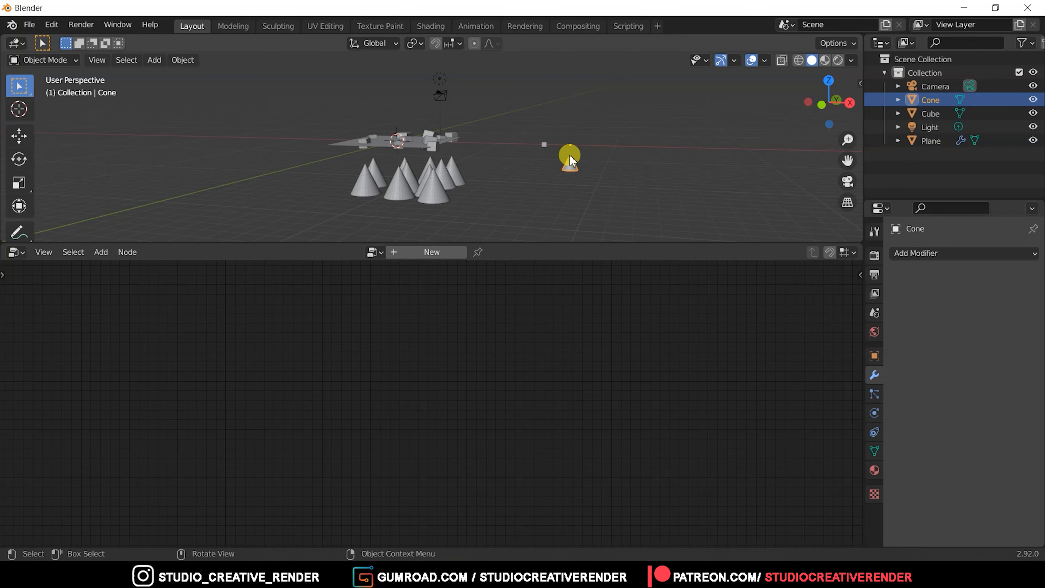
{"action": "mouse_move", "coordinate": [580, 167]}
{"action": "middle_mouse_down"}
{"action": "mouse_move", "coordinate": [584, 157]}
{"action": "mouse_move", "coordinate": [560, 166]}
{"action": "middle_mouse_up"}
{"action": "left_click", "coordinate": [182, 61]}
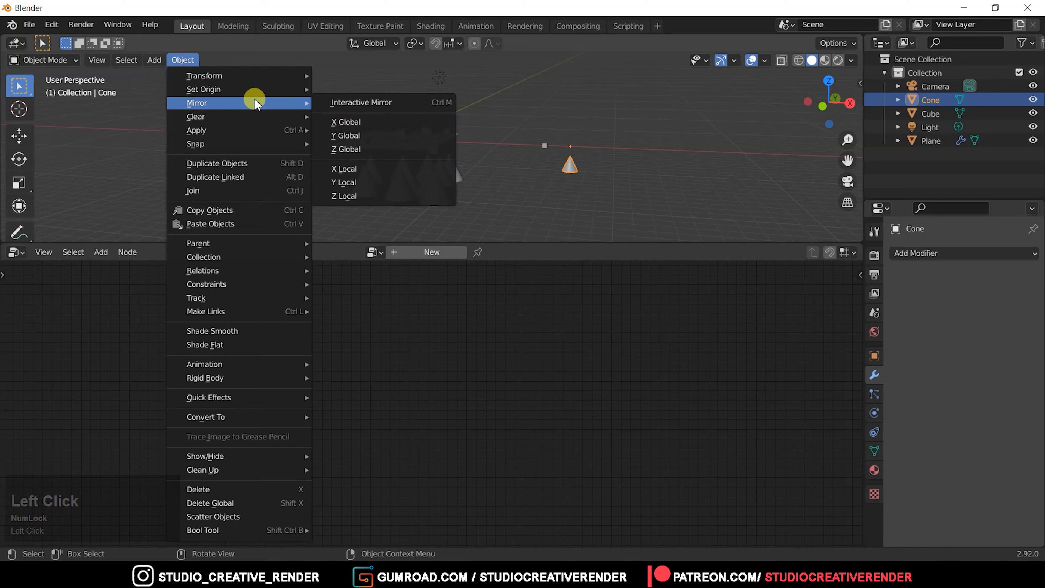
{"action": "mouse_move", "coordinate": [253, 89]}
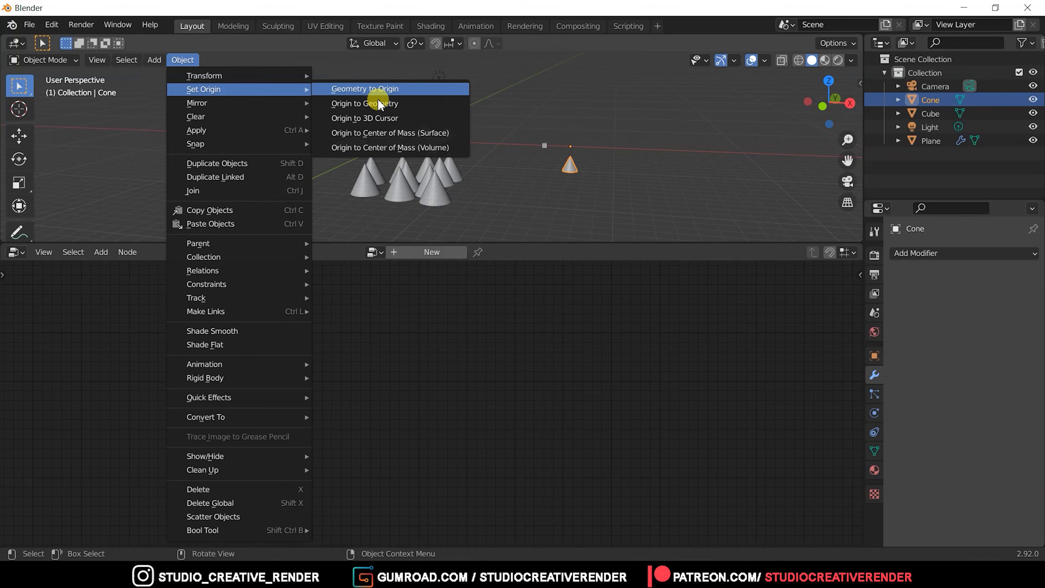
{"action": "left_click", "coordinate": [390, 133]}
{"action": "middle_click_drag", "start_coordinate": [553, 163], "coordinate": [550, 171]}
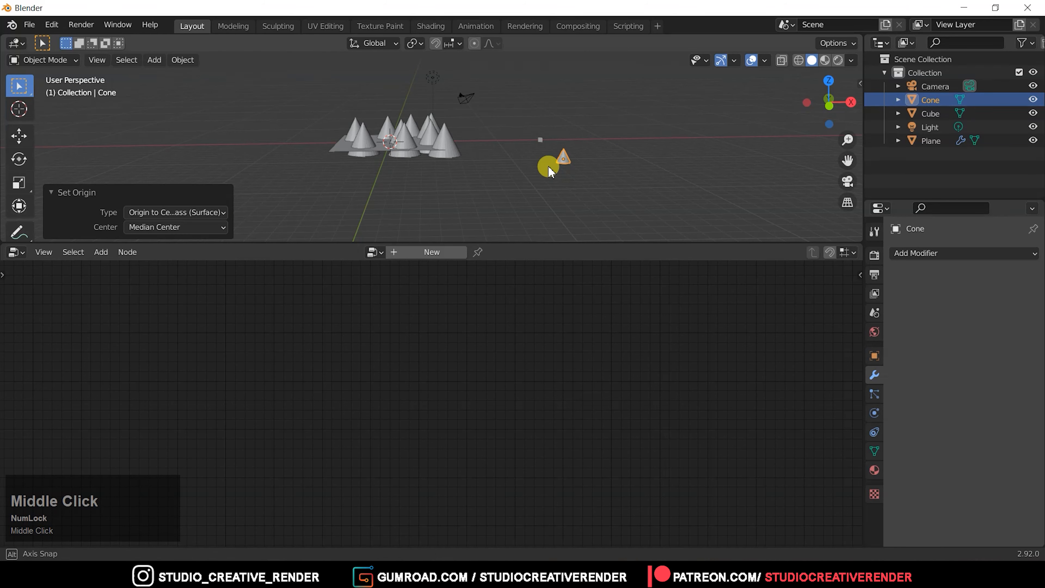
{"action": "left_click", "coordinate": [429, 144]}
{"action": "mouse_move", "coordinate": [429, 144]}
{"action": "middle_mouse_down"}
{"action": "mouse_move", "coordinate": [429, 179]}
{"action": "mouse_move", "coordinate": [416, 169]}
{"action": "mouse_move", "coordinate": [430, 162]}
{"action": "middle_mouse_up"}
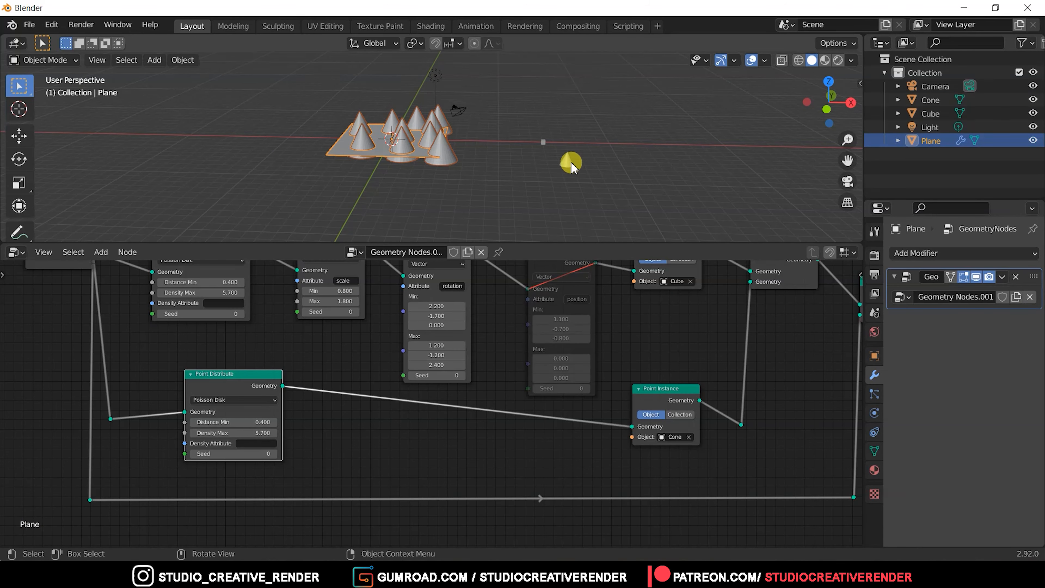
Scale the source cone up by a factor of about 3.826 in Object Mode
{"action": "left_click", "coordinate": [568, 161]}
{"action": "key", "text": "s"}
{"action": "left_click", "coordinate": [641, 189]}
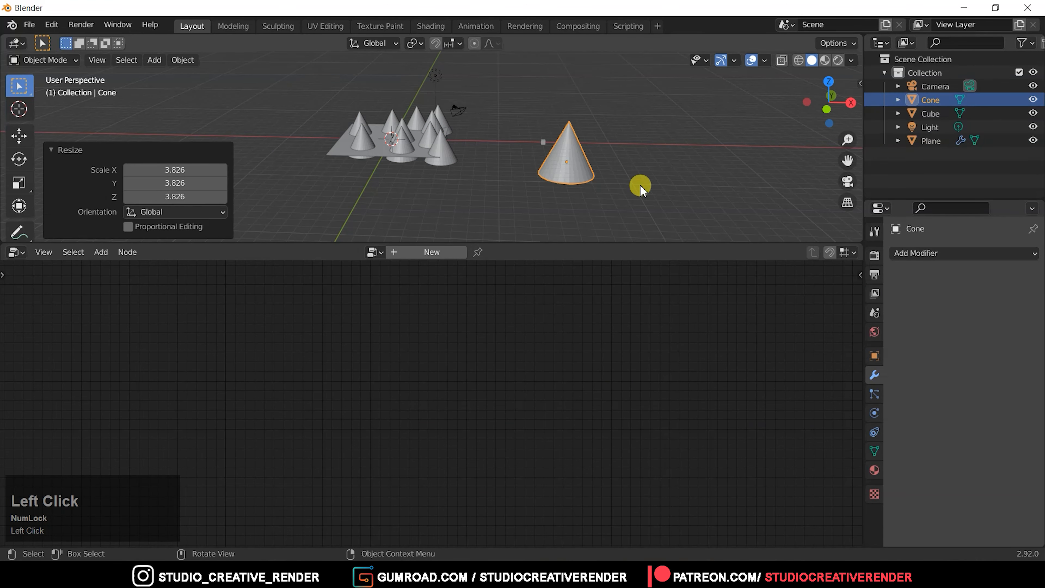
Scale the cone's mesh down to about 0.476 in Edit Mode, leave Edit Mode, and reselect the plane
{"action": "key", "text": "Tab"}
{"action": "key", "text": "s"}
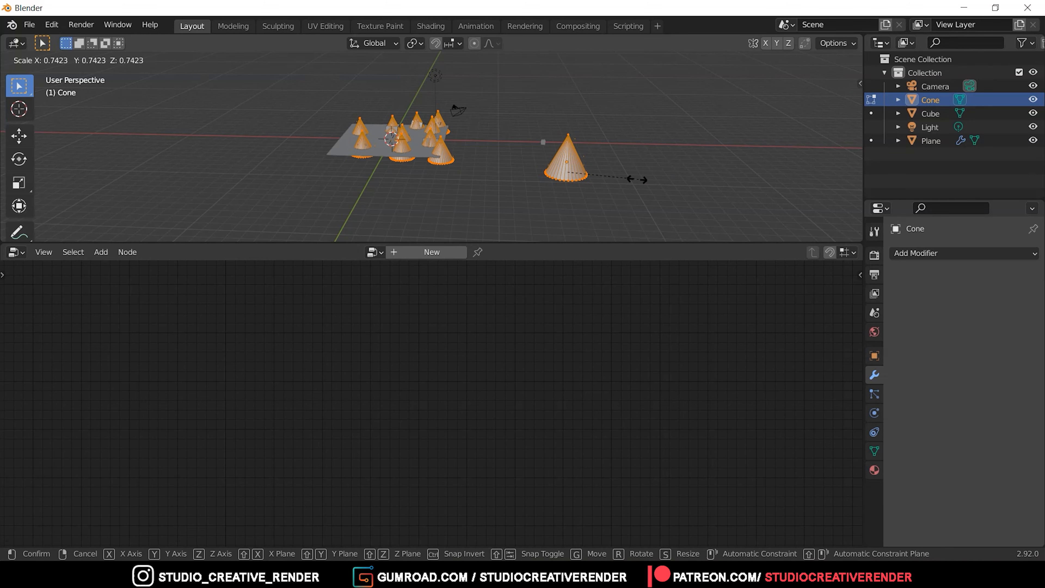
{"action": "left_click", "coordinate": [613, 178]}
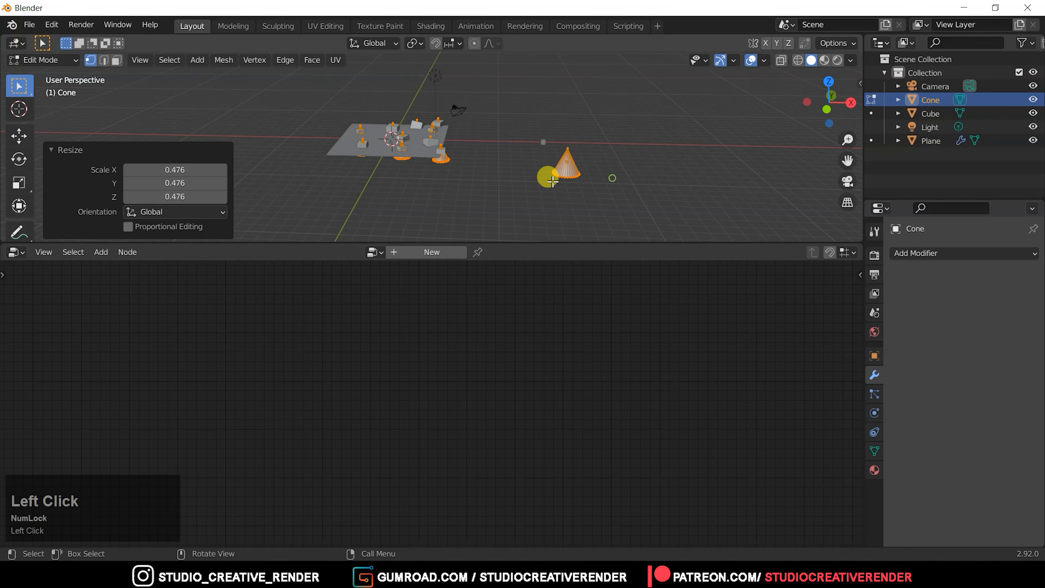
{"action": "key", "text": "Tab"}
{"action": "middle_click_drag", "start_coordinate": [415, 155], "coordinate": [466, 171]}
{"action": "left_click", "coordinate": [421, 153], "text": "ctrl"}
{"action": "middle_click_drag", "start_coordinate": [391, 162], "coordinate": [410, 164], "text": "shift"}
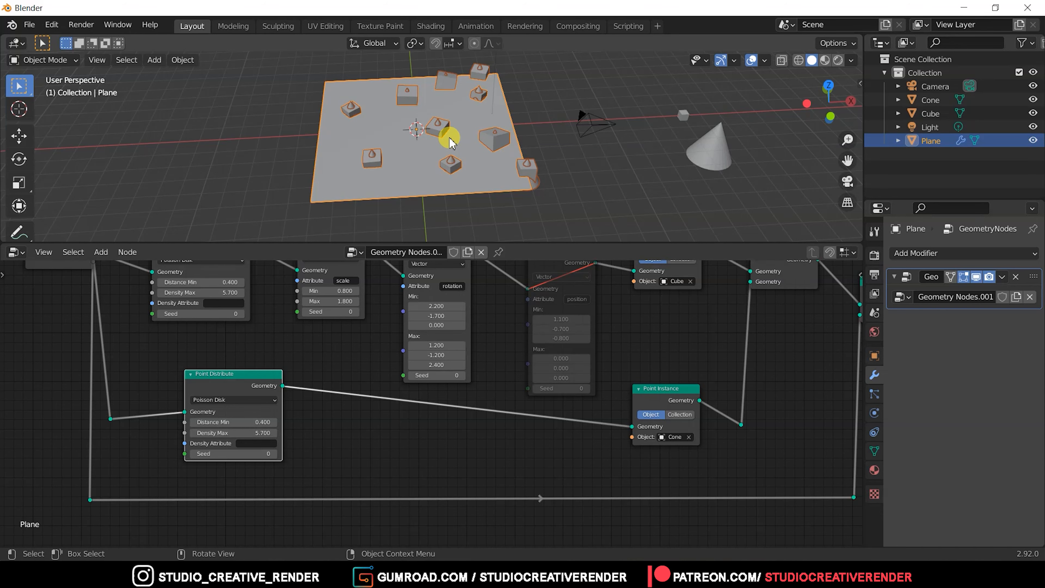
Set the Seed of the cones' Point Distribute node to 1
{"action": "middle_click", "coordinate": [368, 415]}
{"action": "left_click_drag", "start_coordinate": [243, 374], "coordinate": [241, 372]}
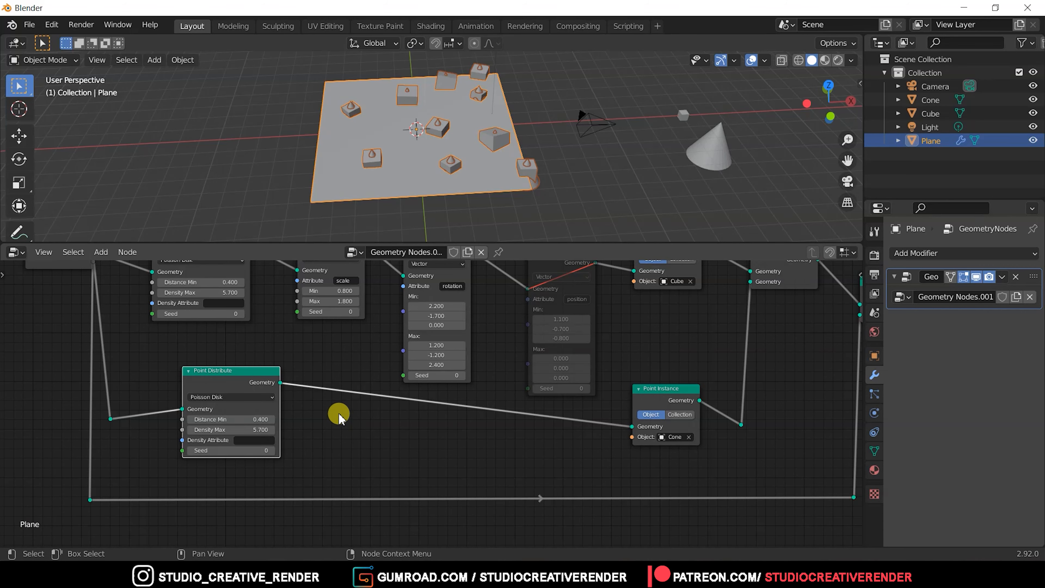
{"action": "middle_click_drag", "start_coordinate": [240, 342], "coordinate": [241, 361]}
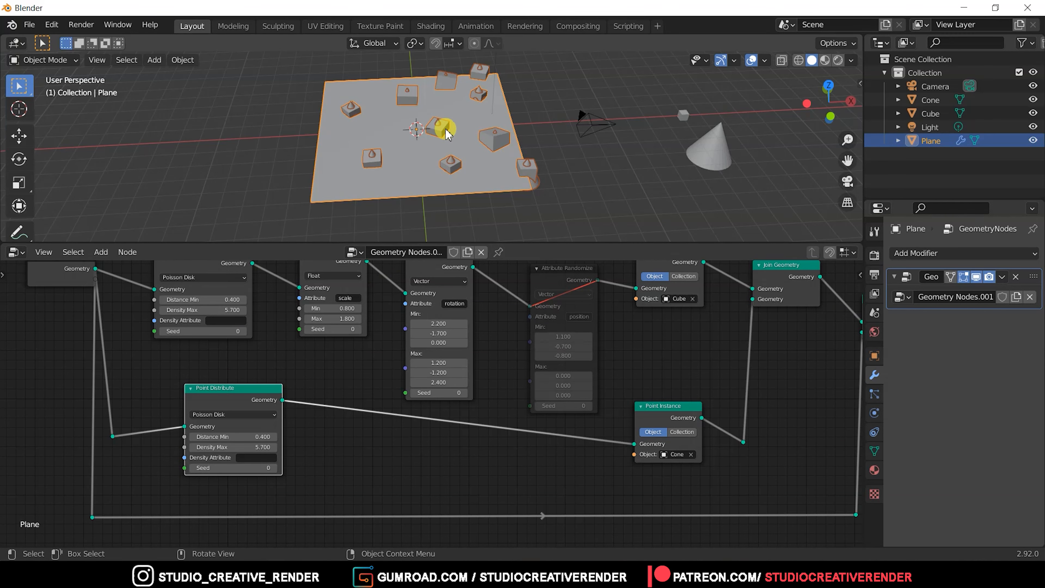
{"action": "left_click", "coordinate": [272, 467]}
{"action": "middle_click_drag", "start_coordinate": [459, 134], "coordinate": [343, 136]}
{"action": "middle_click_drag", "start_coordinate": [522, 119], "coordinate": [478, 166]}
{"action": "middle_click_drag", "start_coordinate": [501, 114], "coordinate": [384, 98]}
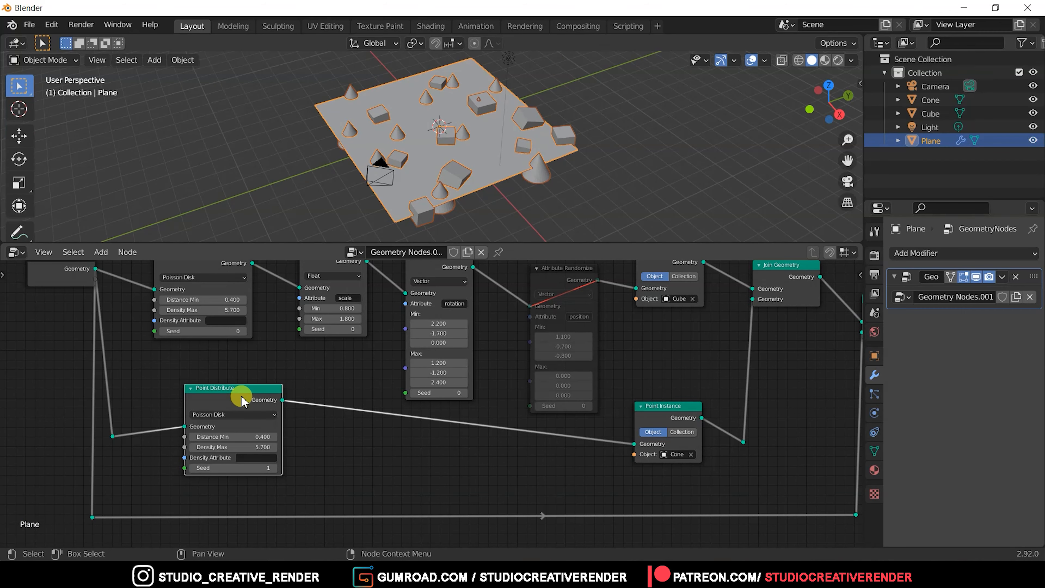
Set the cones' Point Distribute node to a Density Max of 7.400 and a Distance Min of 0.200
{"action": "left_click_drag", "start_coordinate": [246, 446], "coordinate": [268, 439]}
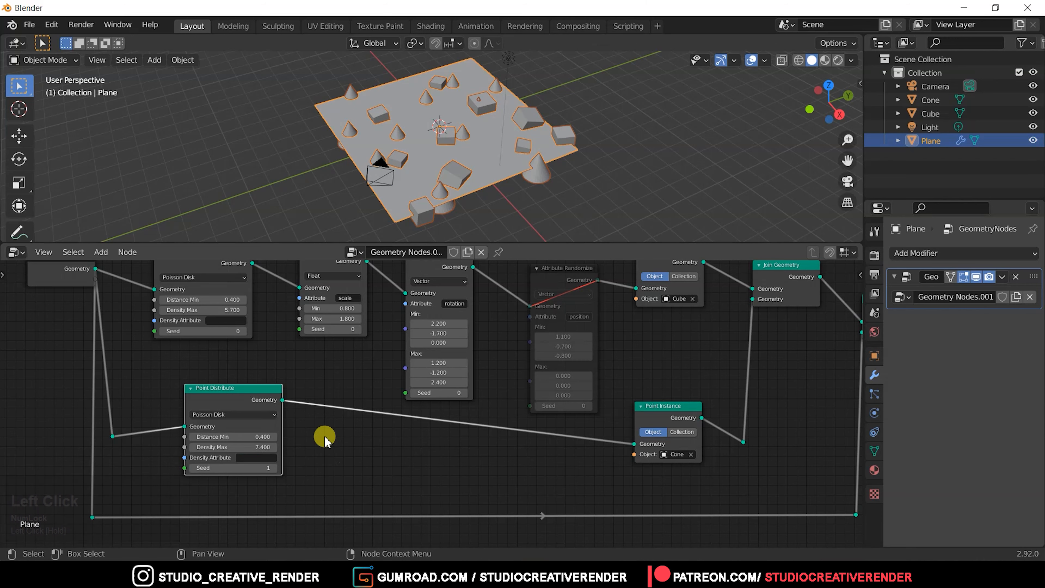
{"action": "left_click_drag", "start_coordinate": [253, 393], "coordinate": [250, 411]}
{"action": "mouse_move", "coordinate": [222, 453]}
{"action": "left_mouse_down"}
{"action": "mouse_move", "coordinate": [280, 454]}
{"action": "mouse_move", "coordinate": [231, 454]}
{"action": "left_mouse_up"}
{"action": "middle_click_drag", "start_coordinate": [371, 430], "coordinate": [431, 399]}
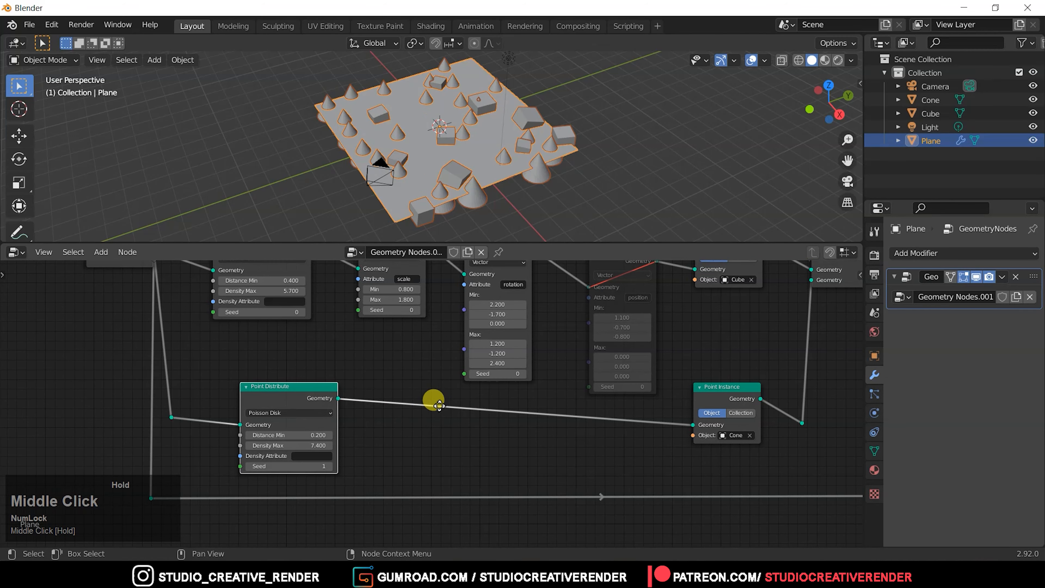
{"action": "middle_click_drag", "start_coordinate": [800, 343], "coordinate": [649, 365]}
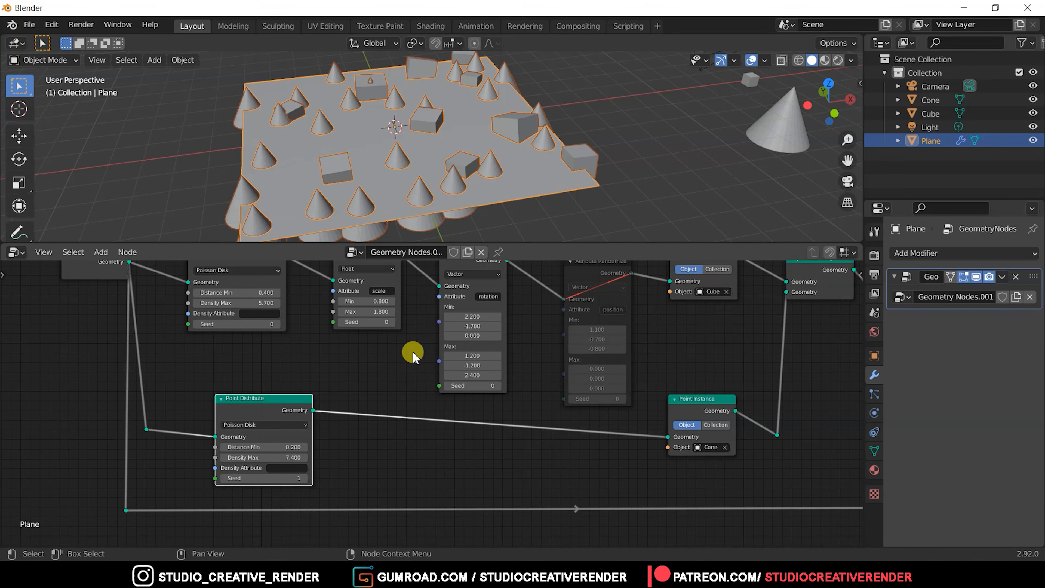
Set the Min of the cubes' scale Attribute Randomize node to 1.200
{"action": "middle_click_drag", "start_coordinate": [408, 350], "coordinate": [322, 384]}
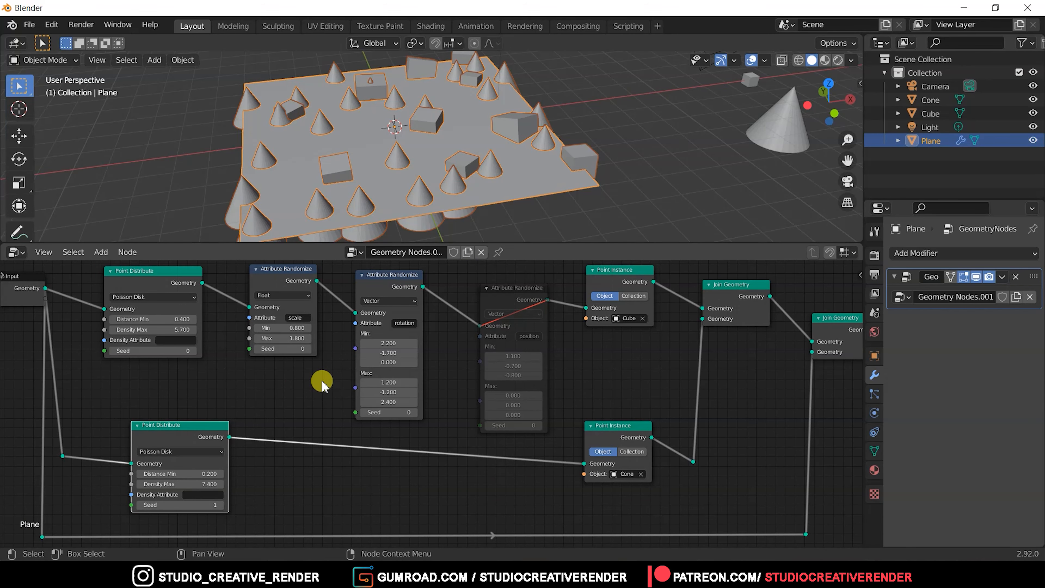
{"action": "mouse_move", "coordinate": [670, 396]}
{"action": "middle_mouse_down"}
{"action": "mouse_move", "coordinate": [617, 396]}
{"action": "mouse_move", "coordinate": [653, 407]}
{"action": "middle_mouse_up"}
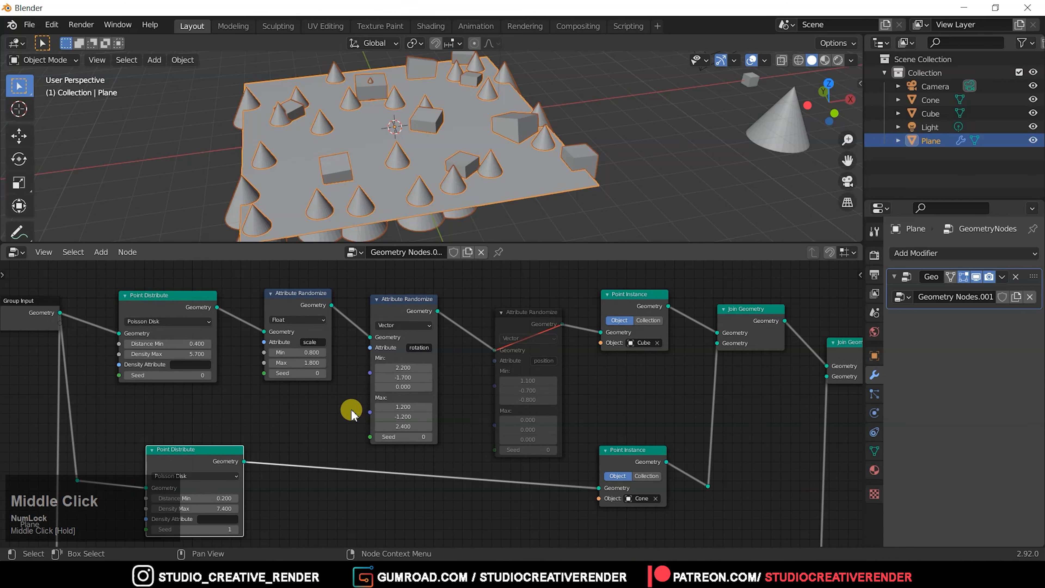
{"action": "left_click_drag", "start_coordinate": [303, 354], "coordinate": [325, 354]}
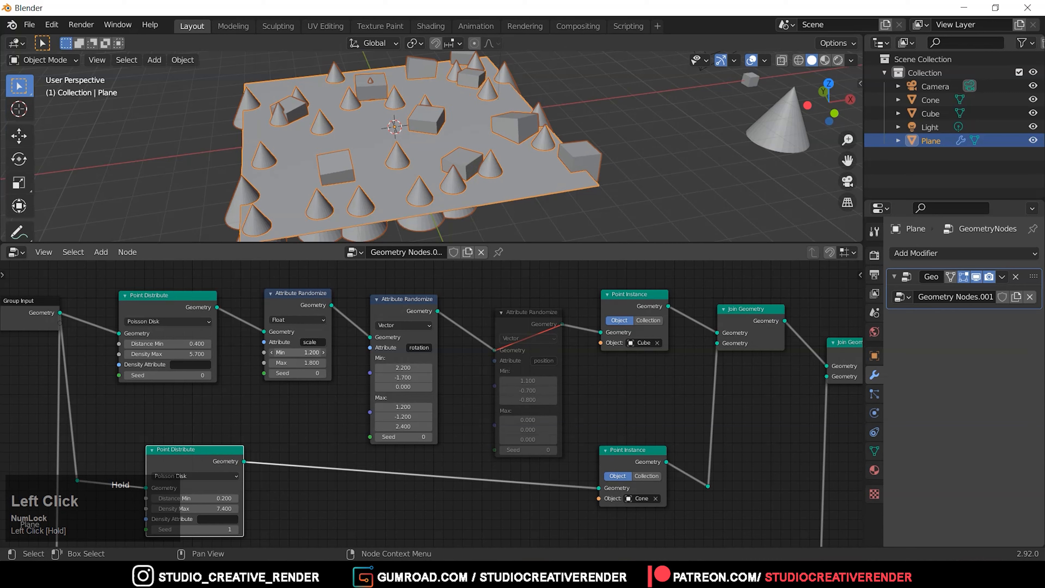
{"action": "middle_click_drag", "start_coordinate": [357, 436], "coordinate": [502, 418]}
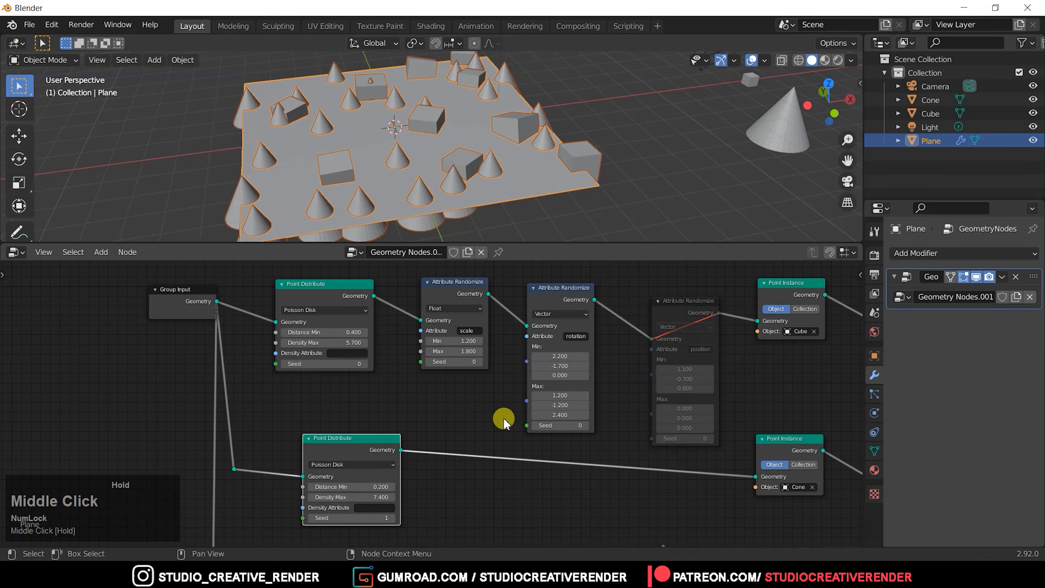
Reposition the Group Input node and the cones' Point Distribute node to make room for additional links between them
{"action": "left_click_drag", "start_coordinate": [195, 299], "coordinate": [137, 299]}
{"action": "middle_click_drag", "start_coordinate": [296, 413], "coordinate": [307, 390]}
{"action": "left_click_drag", "start_coordinate": [375, 416], "coordinate": [375, 382]}
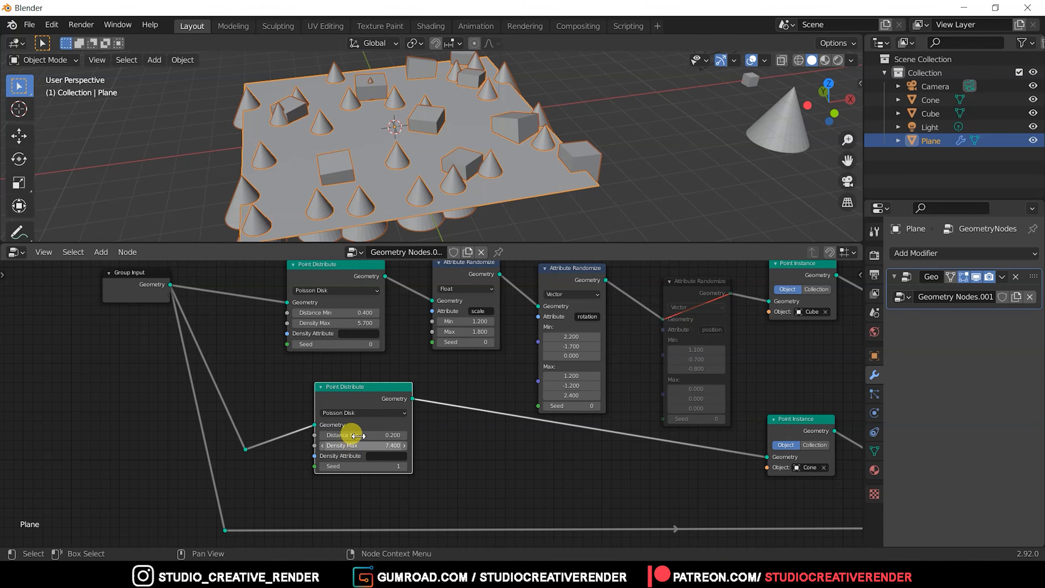
{"action": "middle_click_drag", "start_coordinate": [354, 455], "coordinate": [367, 360], "text": "ctrl"}
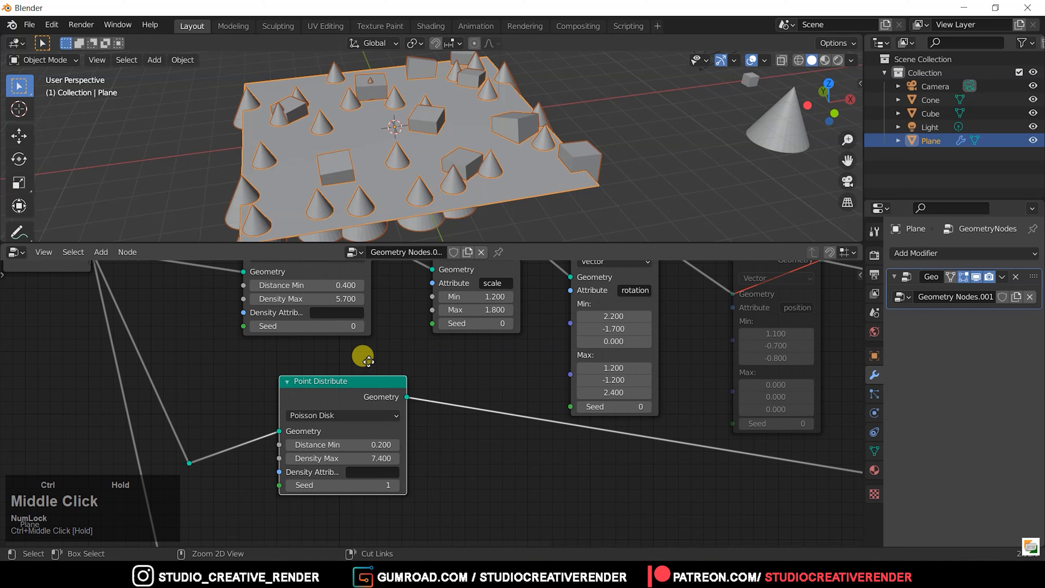
{"action": "middle_click_drag", "start_coordinate": [321, 398], "coordinate": [435, 447]}
{"action": "left_click_drag", "start_coordinate": [138, 319], "coordinate": [109, 435]}
{"action": "middle_click_drag", "start_coordinate": [294, 434], "coordinate": [285, 372]}
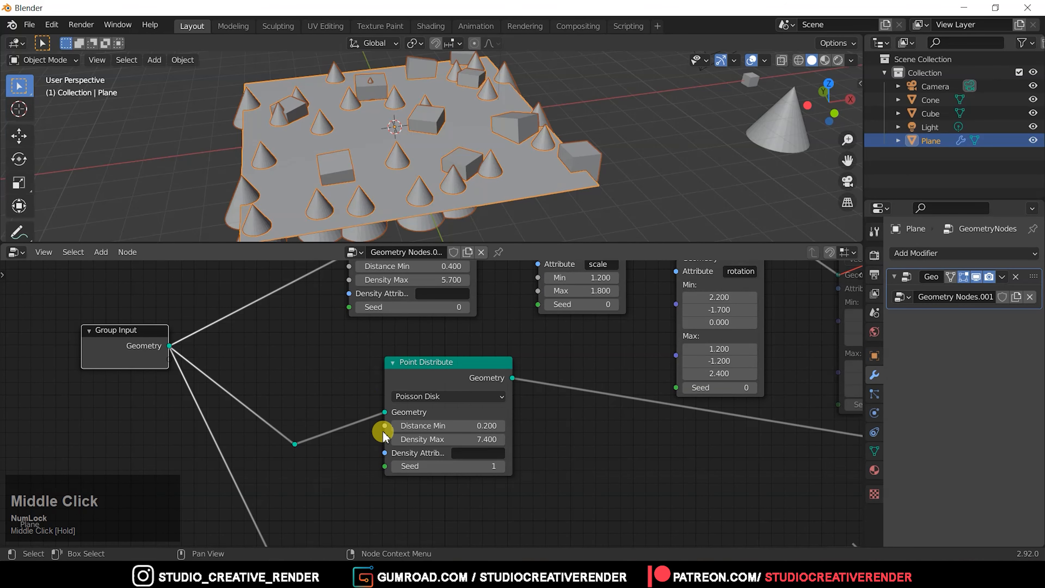
Link the Distance Min and Density Max of the cones' Point Distribute node to new sockets on the Group Input node
{"action": "left_click_drag", "start_coordinate": [385, 426], "coordinate": [303, 410]}
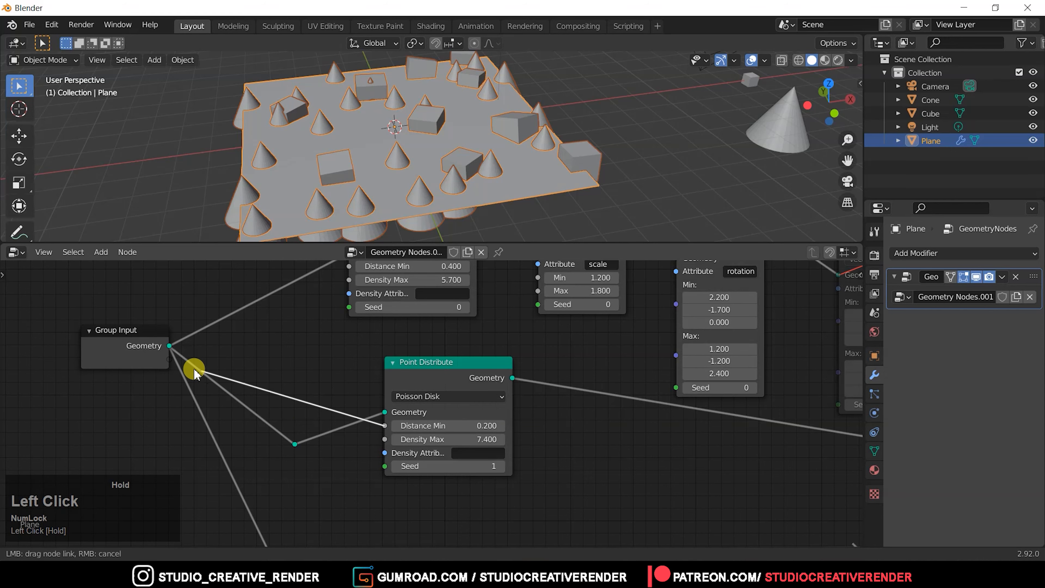
{"action": "left_click_drag", "start_coordinate": [168, 360], "coordinate": [169, 359]}
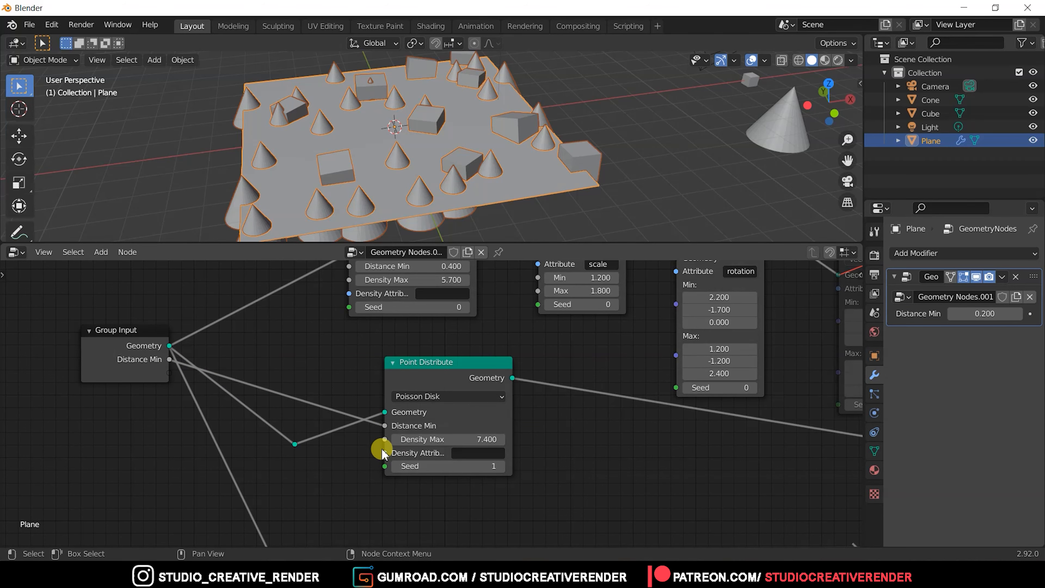
{"action": "left_click_drag", "start_coordinate": [382, 440], "coordinate": [335, 433]}
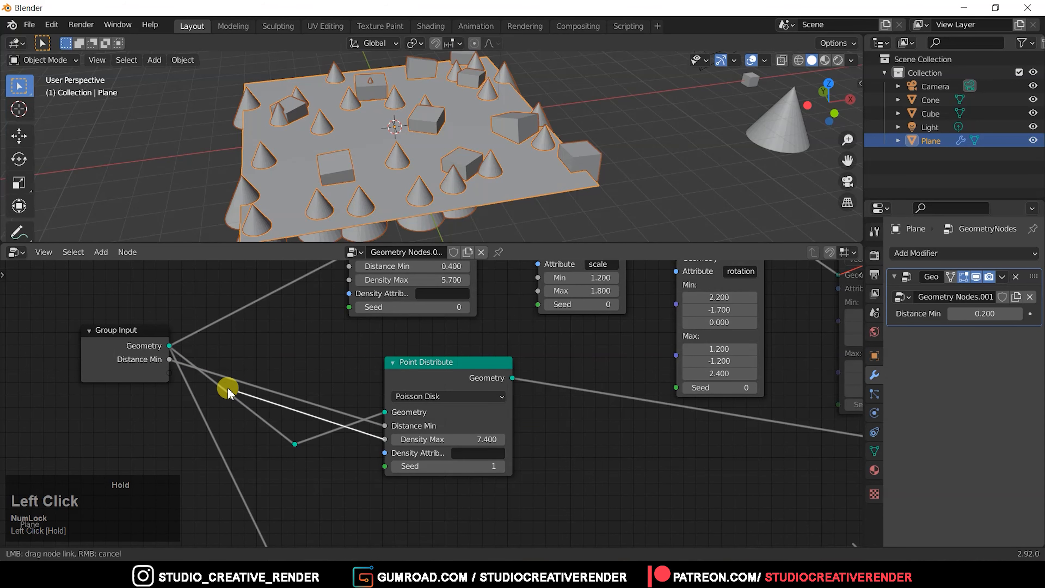
{"action": "left_click_drag", "start_coordinate": [164, 375], "coordinate": [167, 373]}
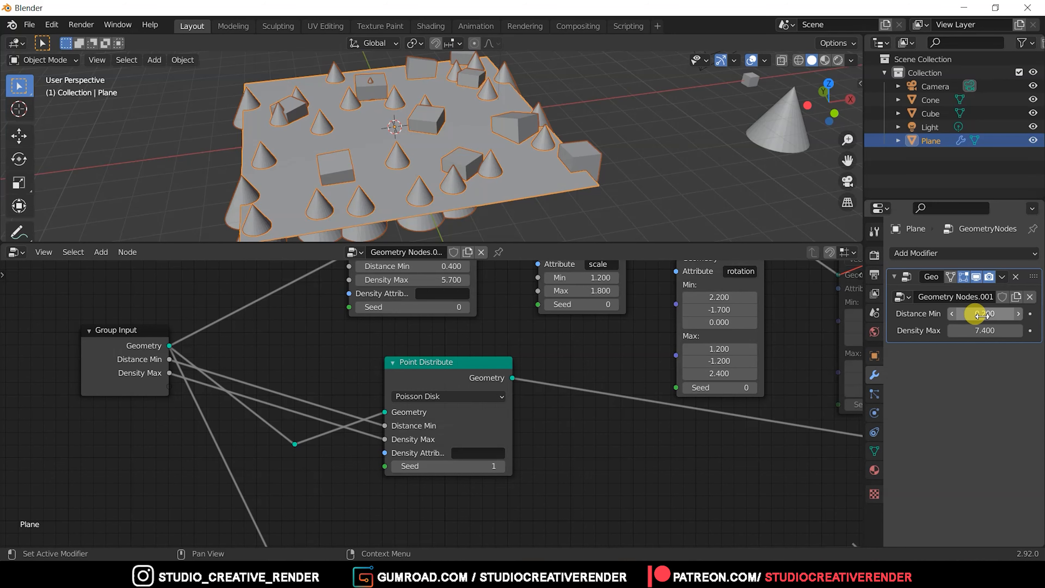
Try the exposed modifier values with a Density Max of 3.200 and a Distance Min of 1.940, ending at Distance Min 0
{"action": "middle_click_drag", "start_coordinate": [525, 413], "coordinate": [496, 447]}
{"action": "middle_click_drag", "start_coordinate": [544, 366], "coordinate": [568, 372]}
{"action": "left_click_drag", "start_coordinate": [984, 313], "coordinate": [957, 330]}
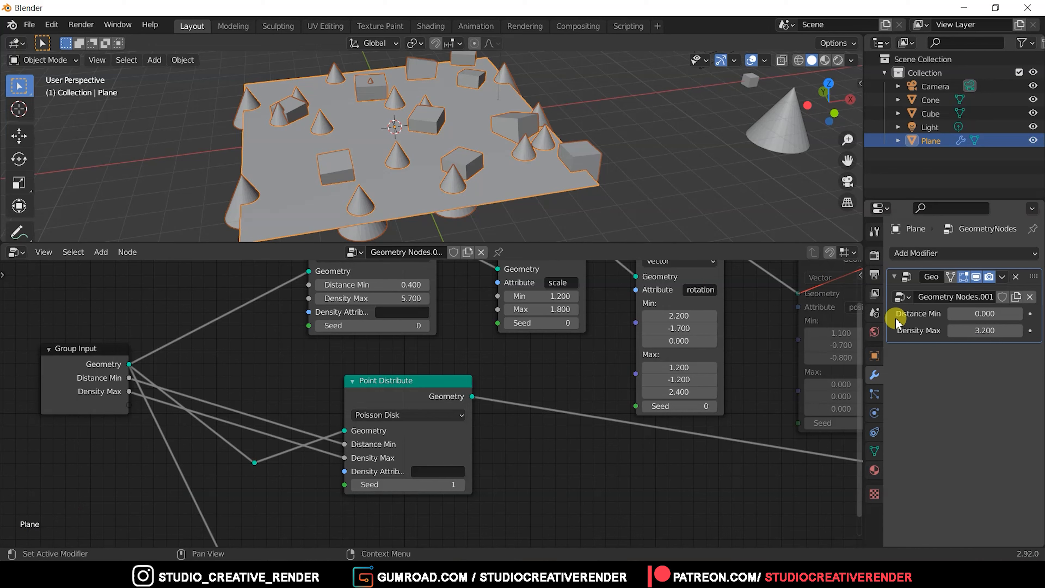
{"action": "mouse_move", "coordinate": [965, 315]}
{"action": "left_mouse_down"}
{"action": "mouse_move", "coordinate": [1012, 315]}
{"action": "mouse_move", "coordinate": [984, 315]}
{"action": "left_mouse_up"}
{"action": "left_click", "coordinate": [977, 315]}
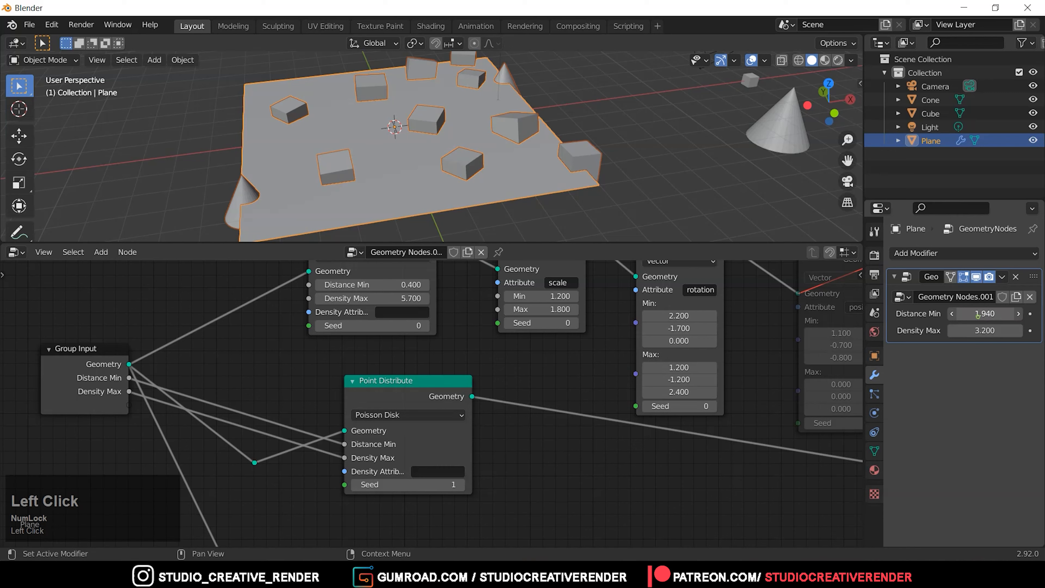
{"action": "type", "text": "0"}
{"action": "key", "text": "Return"}
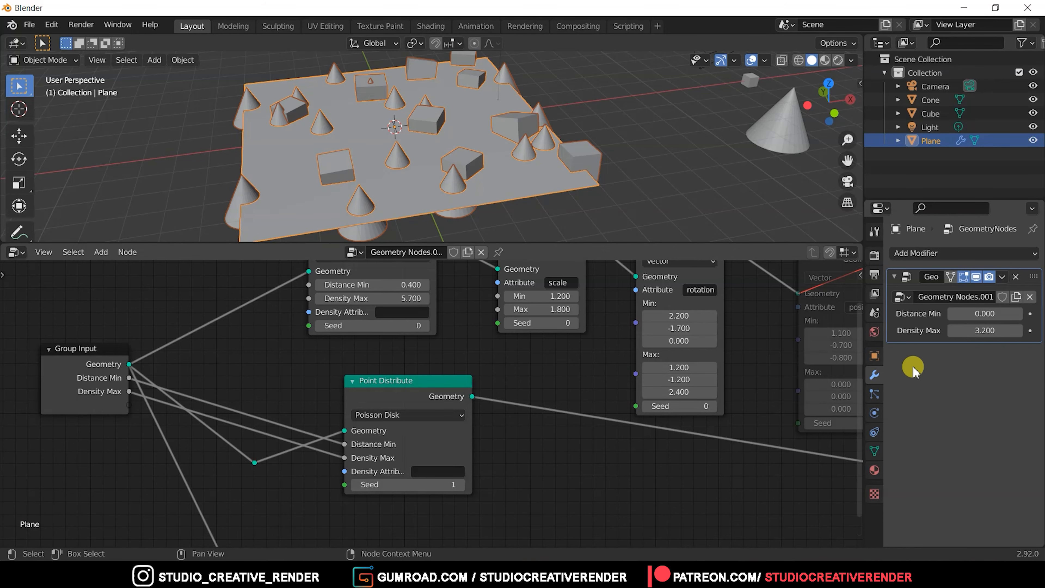
Show the node group's input settings and limit the exposed Distance Min input to a maximum of 0.8
{"action": "middle_click_drag", "start_coordinate": [740, 348], "coordinate": [580, 364]}
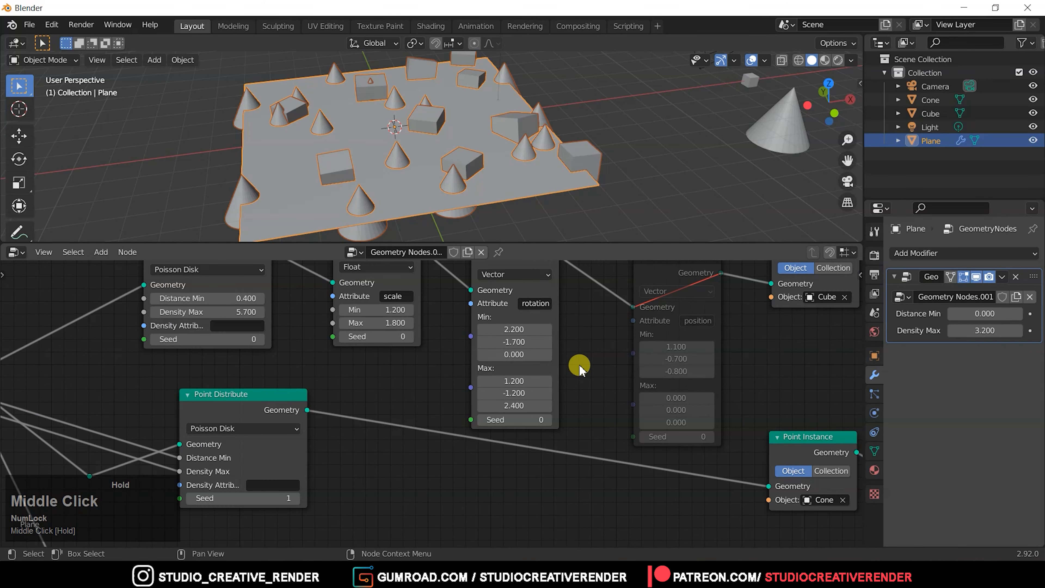
{"action": "scroll", "coordinate": [617, 361], "scroll_direction": "down", "scroll_amount": 1}
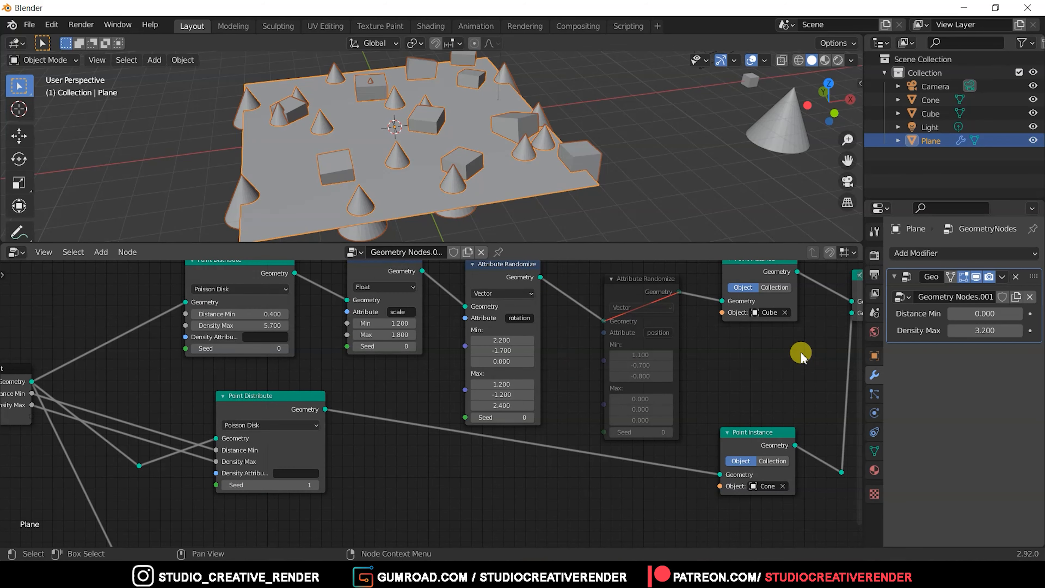
{"action": "key", "text": "n"}
{"action": "left_click", "coordinate": [768, 305]}
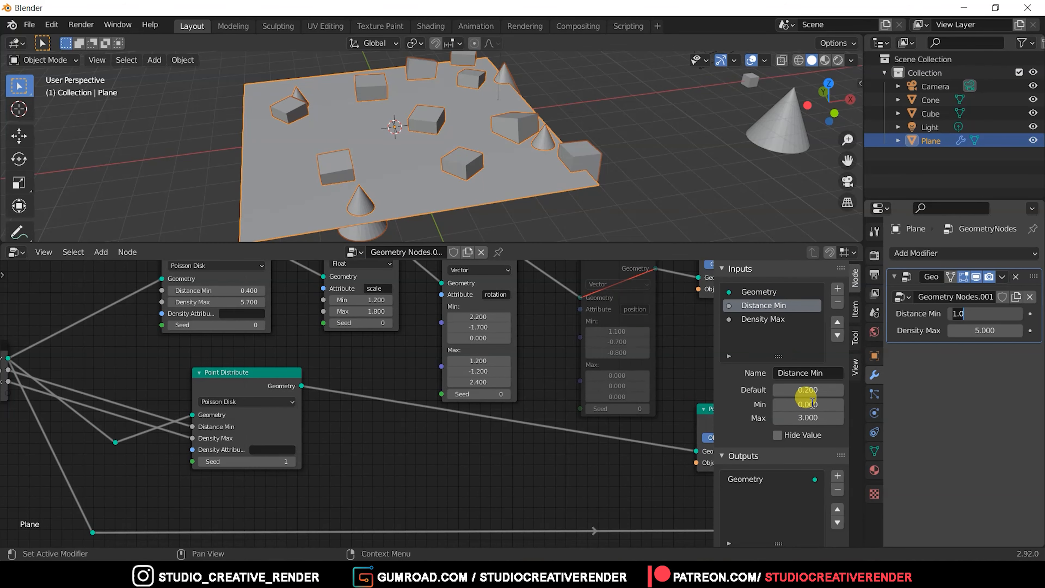
{"action": "left_click", "coordinate": [808, 403]}
{"action": "left_click", "coordinate": [810, 403]}
{"action": "left_click", "coordinate": [944, 438]}
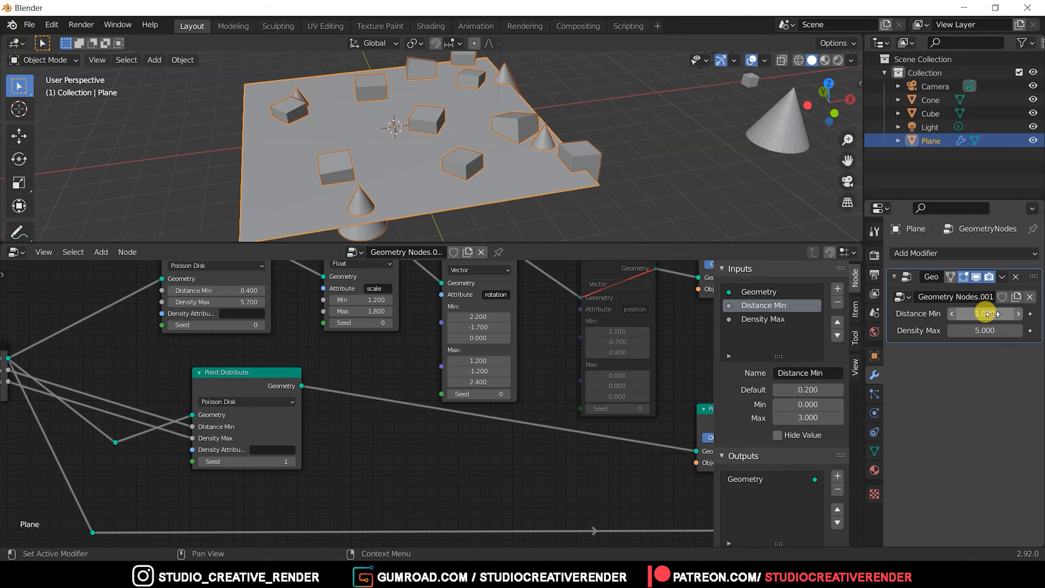
{"action": "left_click", "coordinate": [992, 314]}
{"action": "left_click", "coordinate": [797, 413]}
{"action": "left_click", "coordinate": [803, 417]}
{"action": "type", "text": "0.8"}
{"action": "left_click", "coordinate": [944, 367]}
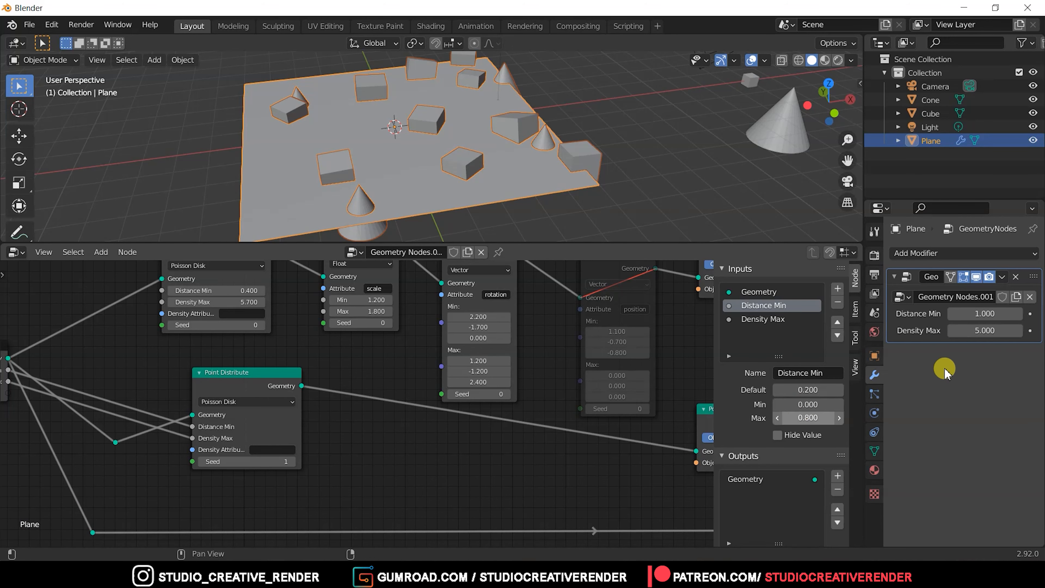
Set the modifier's Distance Min to 0.050 and its Density Max to 2
{"action": "left_click", "coordinate": [953, 315]}
{"action": "left_click", "coordinate": [985, 337]}
{"action": "left_click", "coordinate": [986, 313]}
{"action": "mouse_move", "coordinate": [986, 313]}
{"action": "left_mouse_down"}
{"action": "mouse_move", "coordinate": [956, 313]}
{"action": "mouse_move", "coordinate": [985, 316]}
{"action": "left_mouse_up"}
{"action": "left_click", "coordinate": [985, 314]}
{"action": "type", "text": "6"}
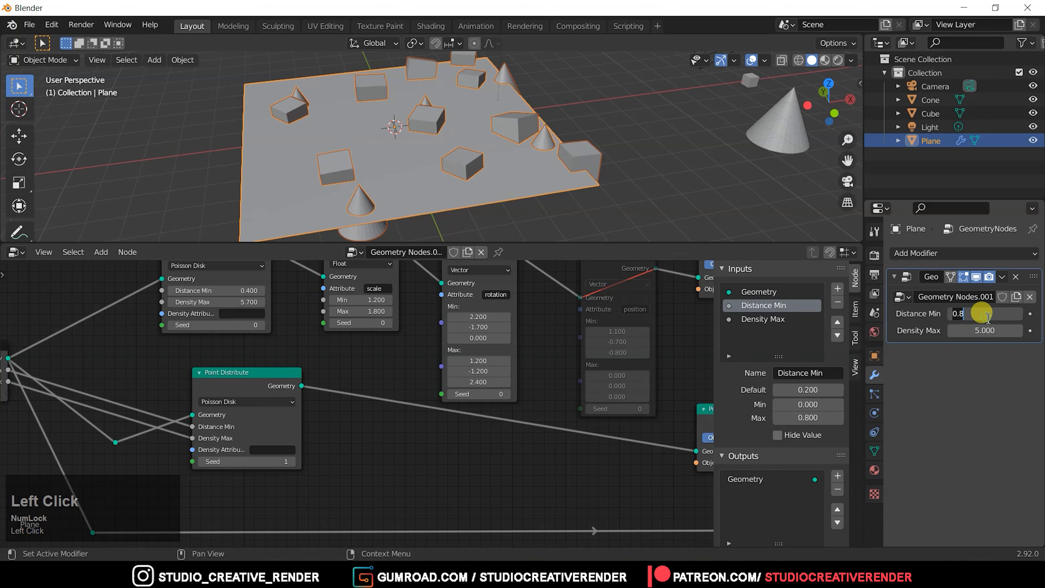
{"action": "key", "text": "Return"}
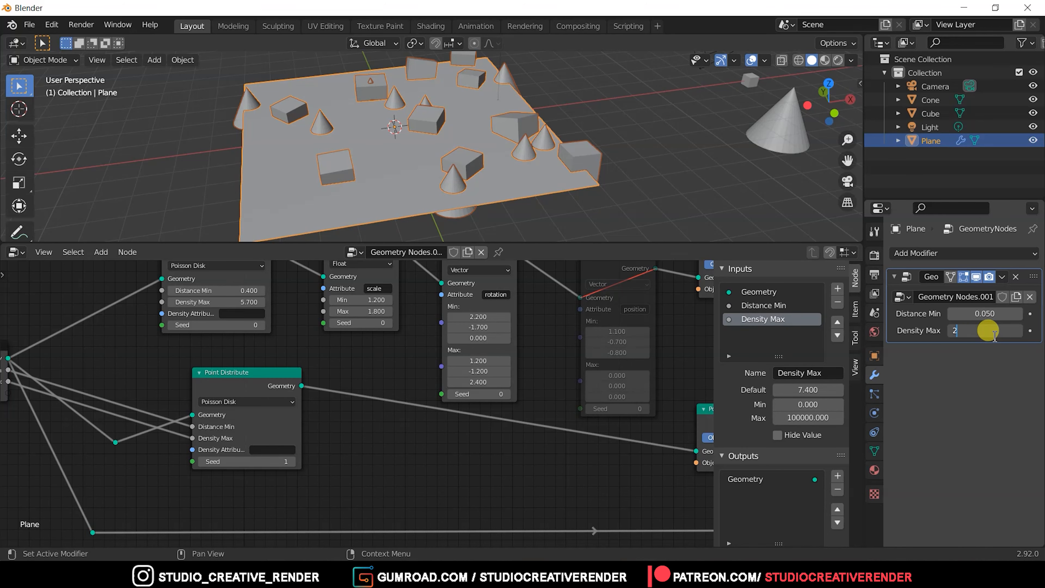
{"action": "left_click_drag", "start_coordinate": [984, 330], "coordinate": [985, 330]}
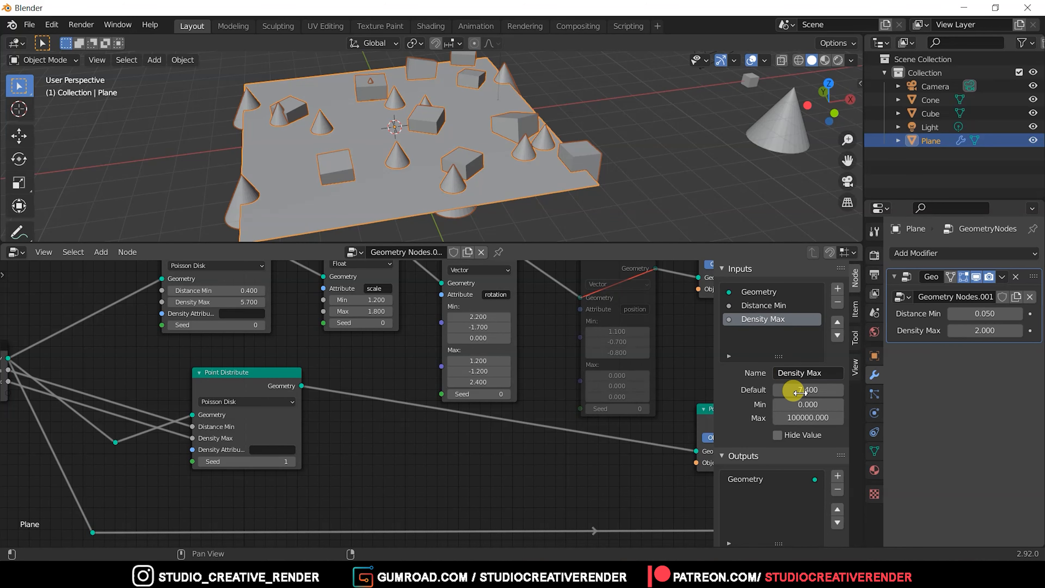
Give the exposed Density Max input a default of 1 and a maximum of 2
{"action": "left_click", "coordinate": [810, 393]}
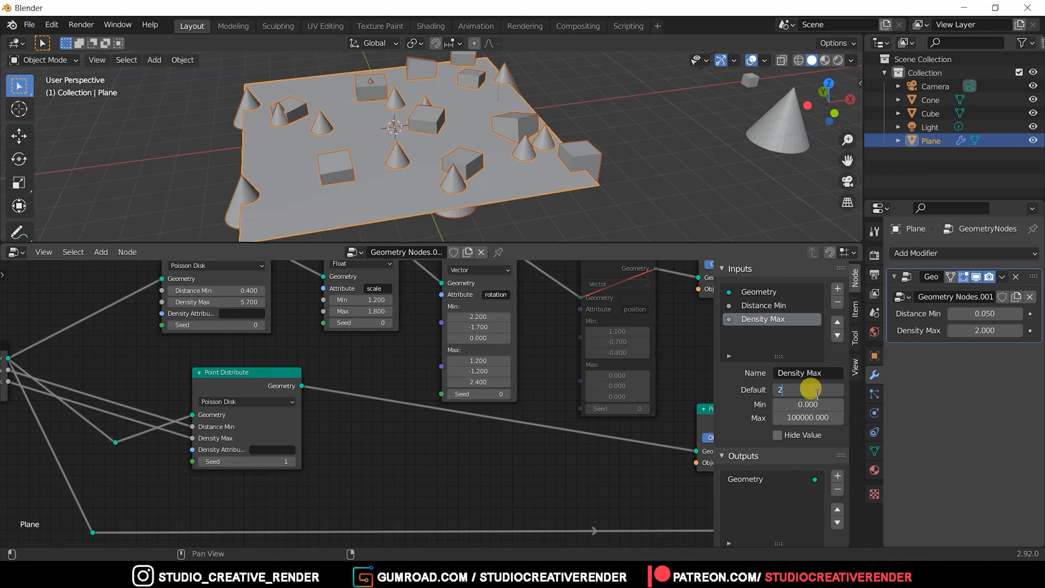
{"action": "type", "text": "1"}
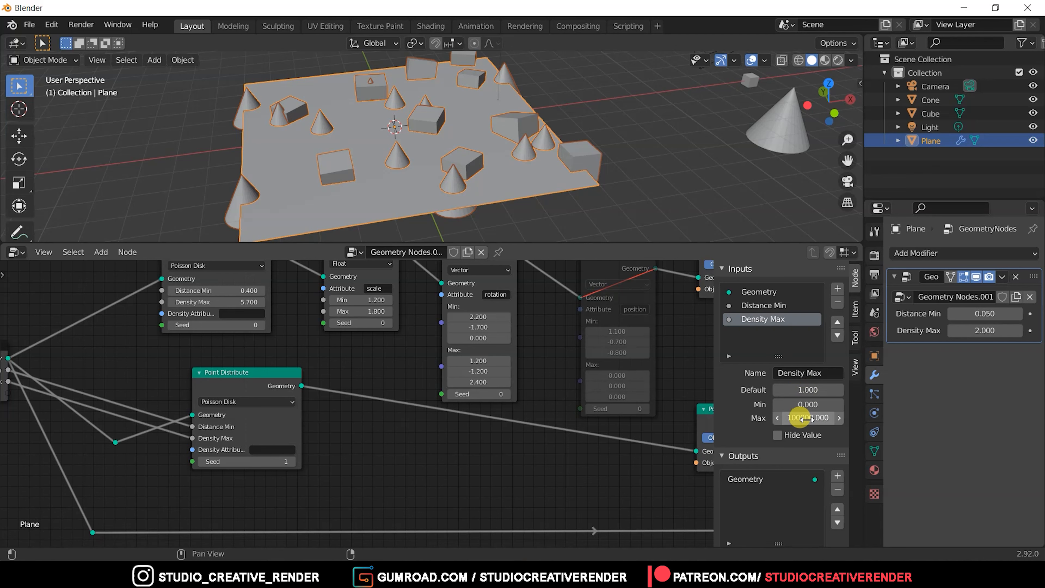
{"action": "left_click", "coordinate": [807, 417]}
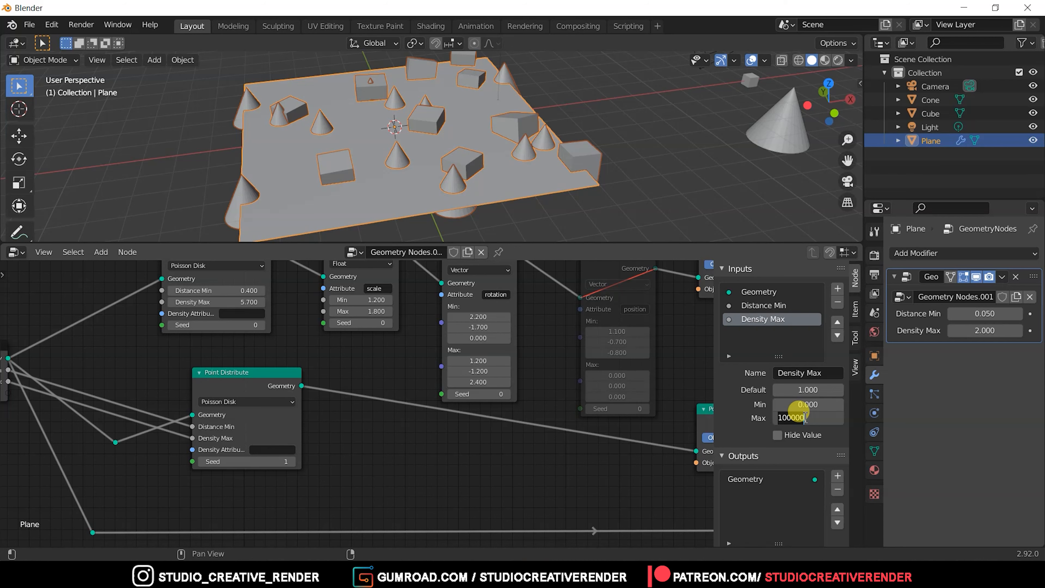
{"action": "type", "text": "2"}
{"action": "key", "text": "Return"}
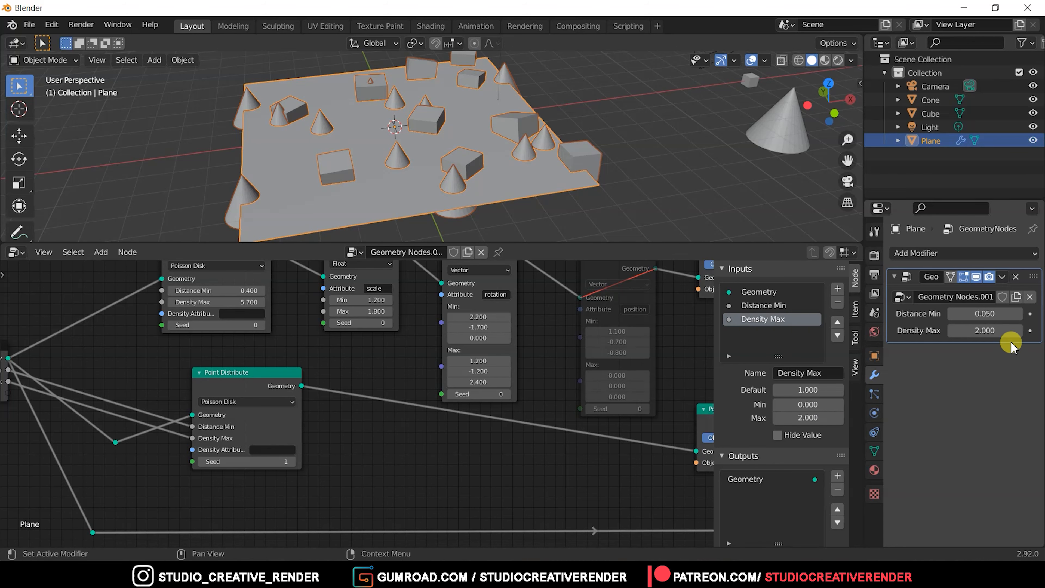
Test the modifier's Density Max against its limit, then hide the node editor's sidebar and frame the whole node tree
{"action": "left_click", "coordinate": [985, 330]}
{"action": "key", "text": "Return"}
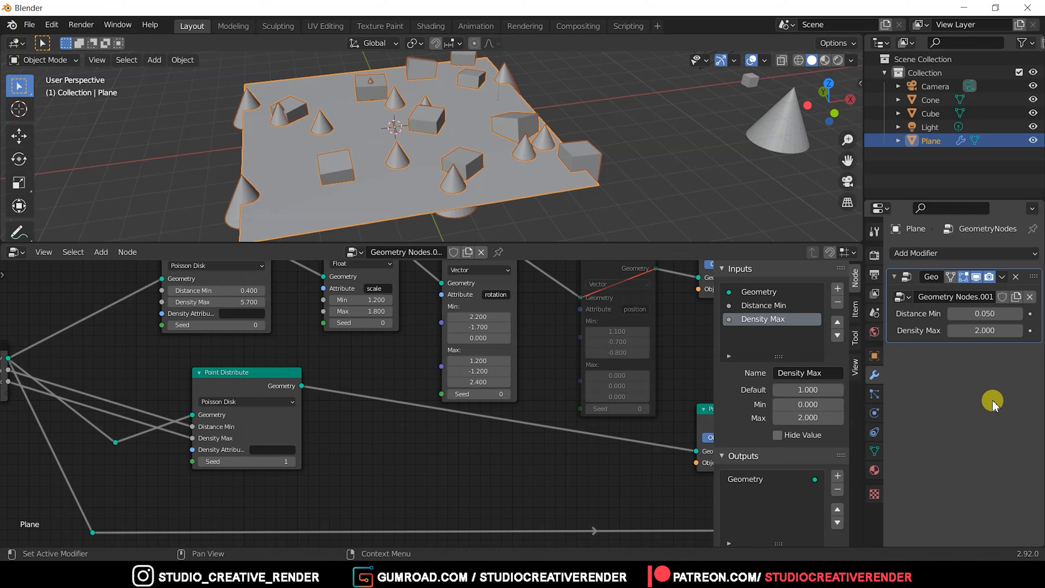
{"action": "left_click_drag", "start_coordinate": [987, 330], "coordinate": [983, 330]}
{"action": "key", "text": "n"}
{"action": "key", "text": "Home"}
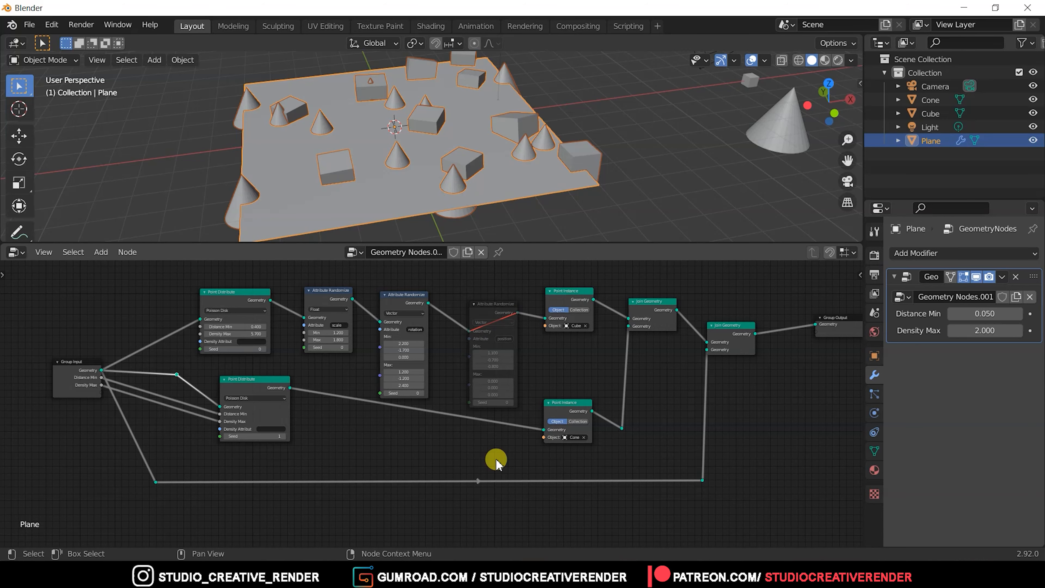
{"action": "middle_click_drag", "start_coordinate": [491, 460], "coordinate": [427, 464]}
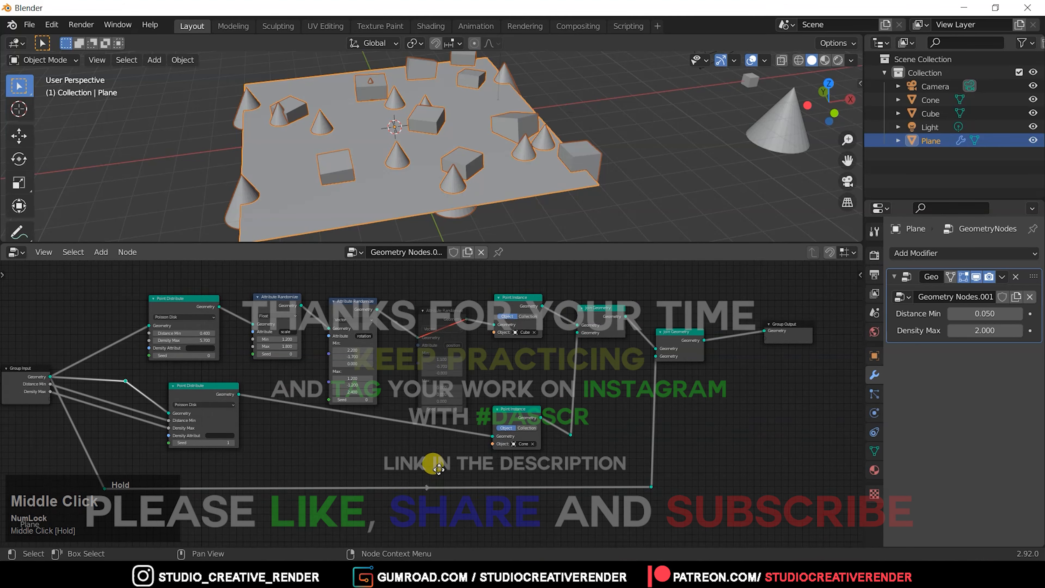